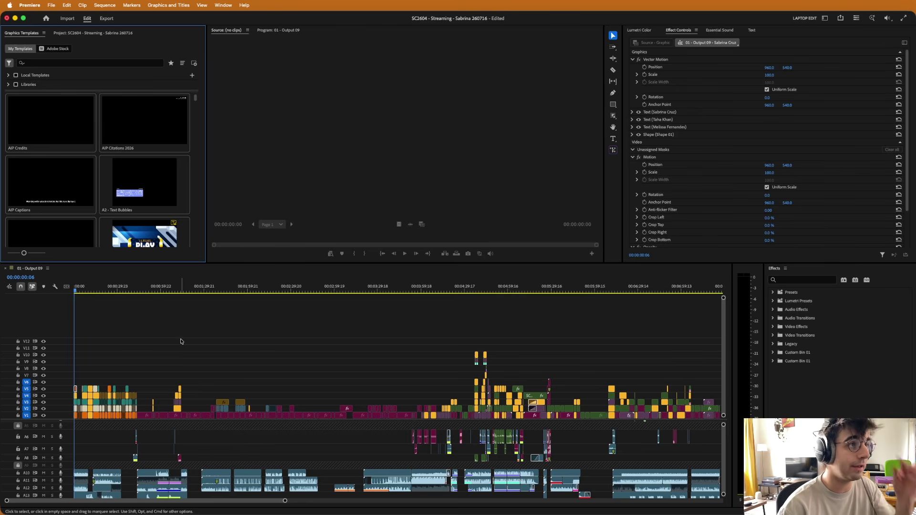
Show the project's contents and the program view of the 01 - Output 09 sequence.
key("shift+1")
left_click(161, 377)
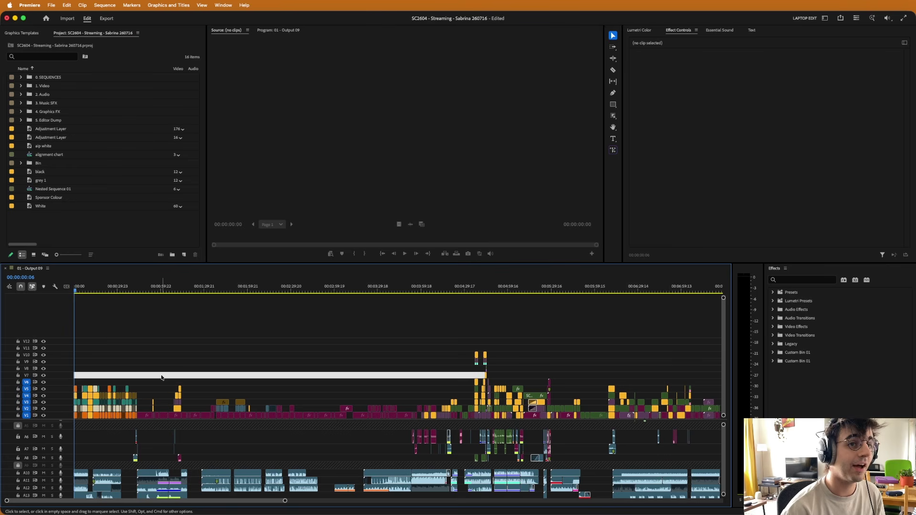
left_click(278, 29)
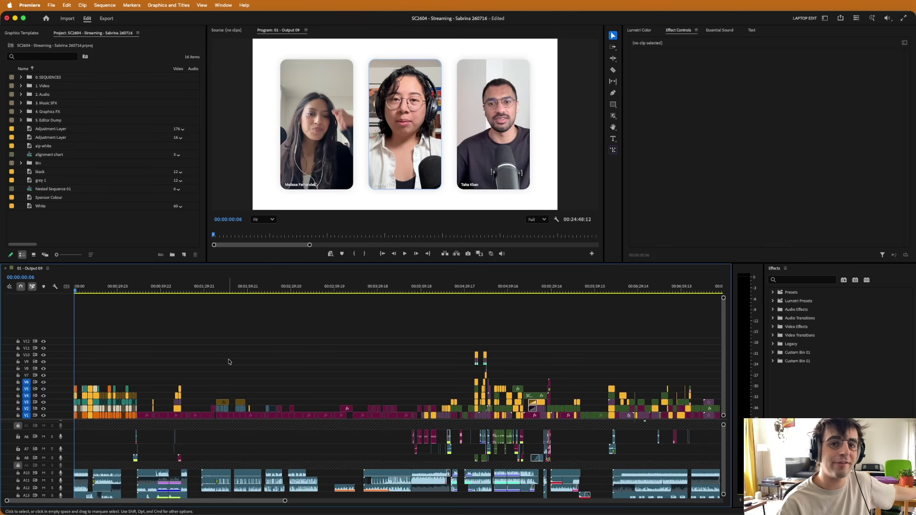
Examine the label colours, label defaults and the Autumnal preset in the Labels preferences, leaving the preset unsaved.
scroll(171, 443, "up", 3)
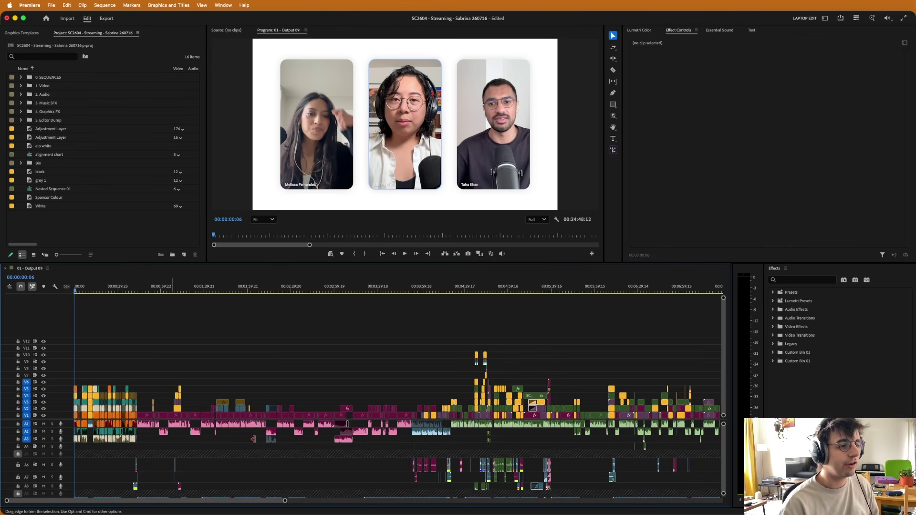
scroll(253, 439, "right", 5)
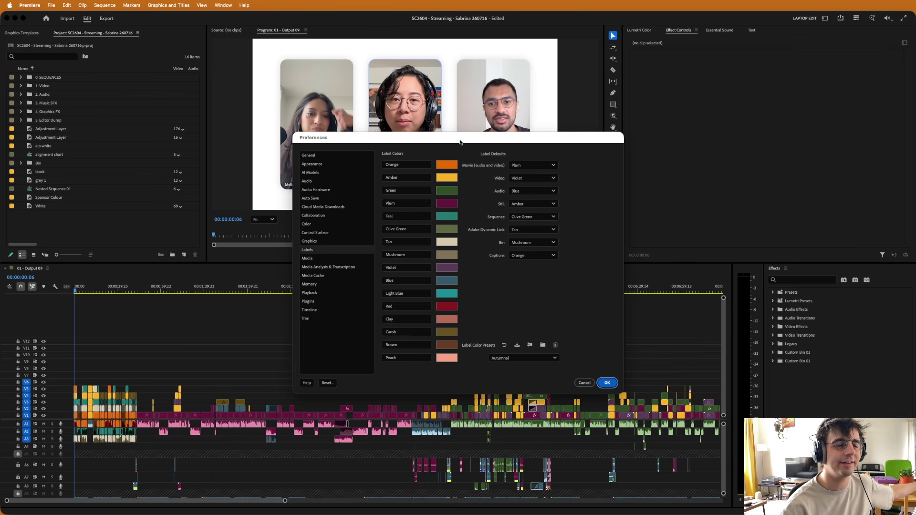
left_click_drag(460, 141, 461, 140)
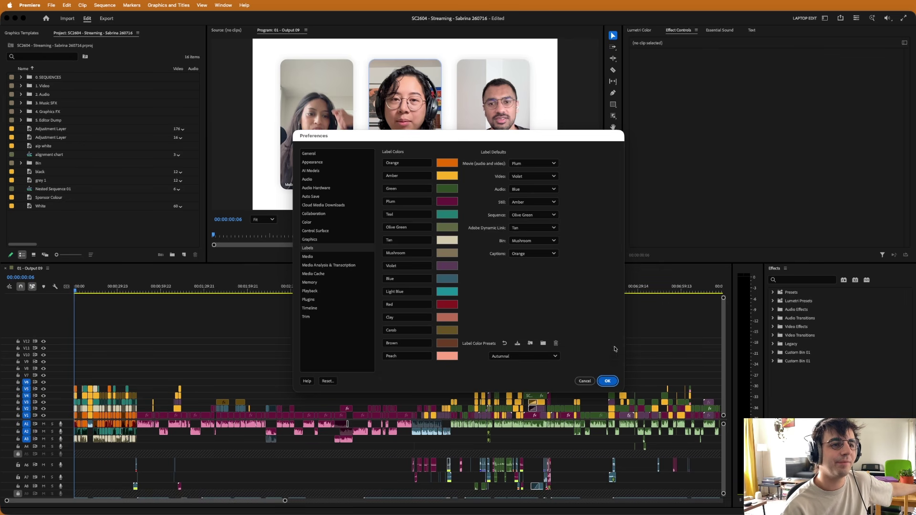
left_click(529, 356)
left_click(517, 344)
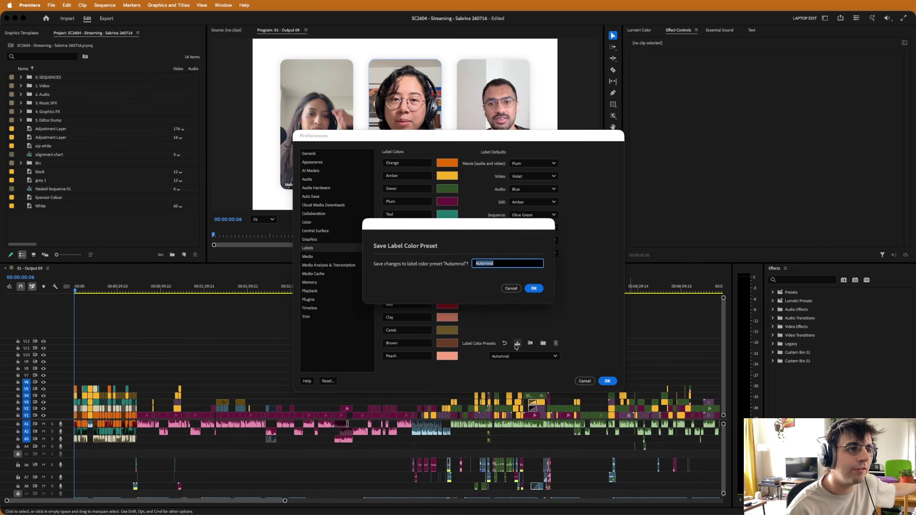
left_click(511, 288)
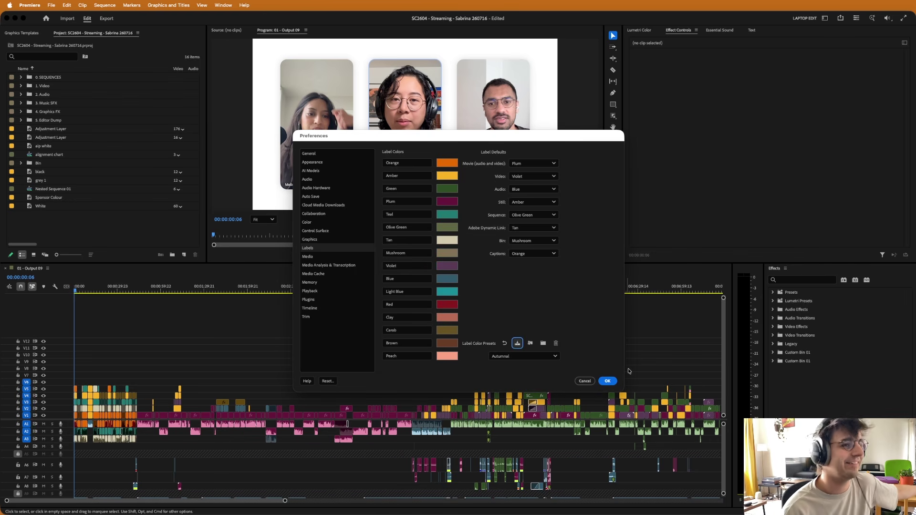
left_click(608, 381)
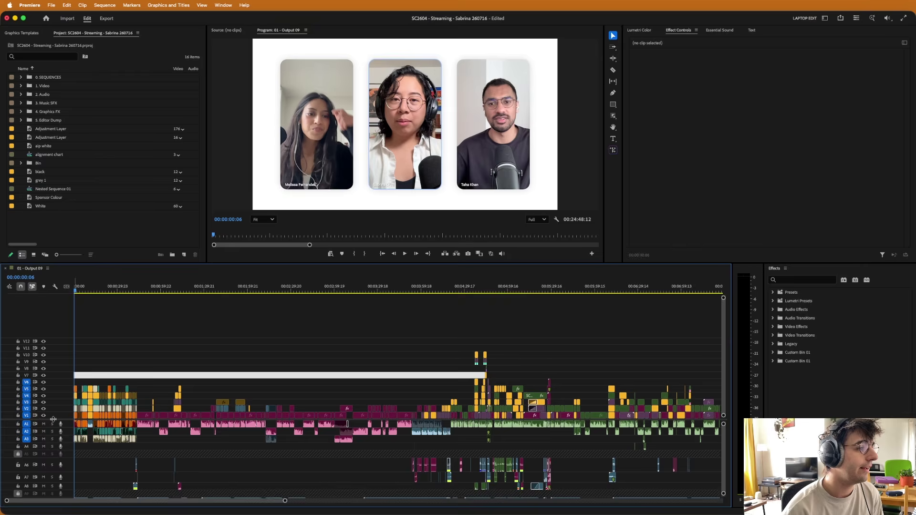
Play the sequence's opening up to the Hostinger and Patreon sponsor card at 00:00:10:01.
scroll(53, 419, "down", 3)
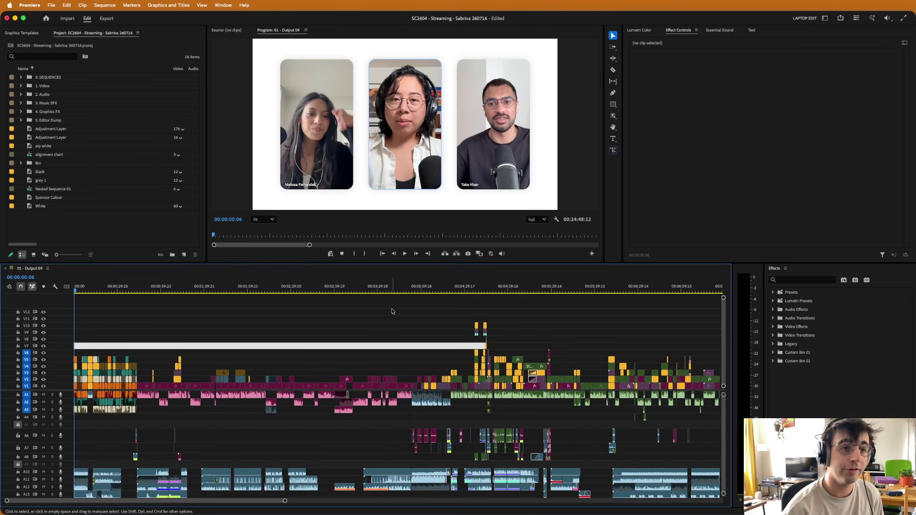
left_click_drag(362, 345, 135, 329)
key("=")
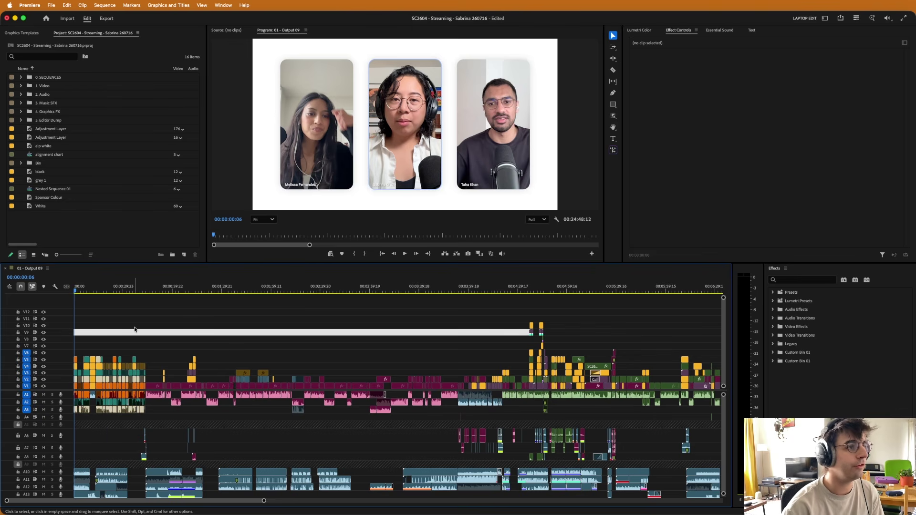
key("Delete")
key("space")
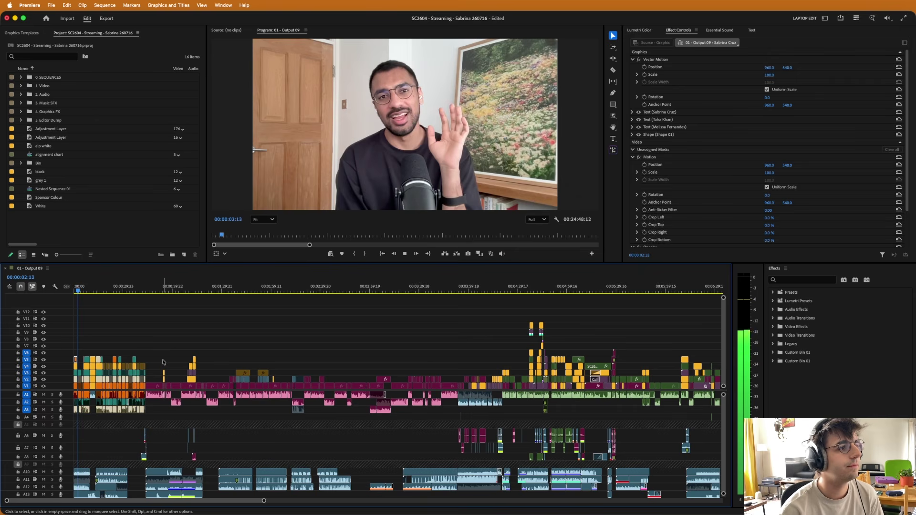
key("=")
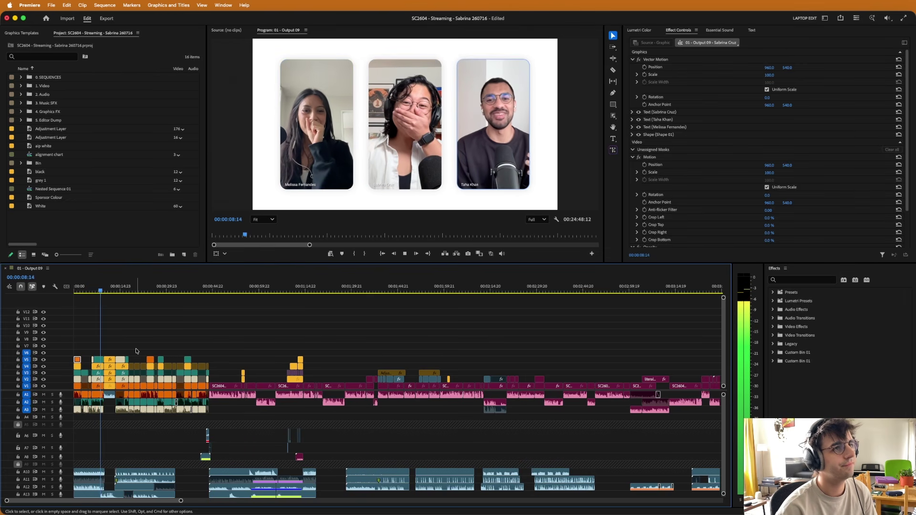
key("space")
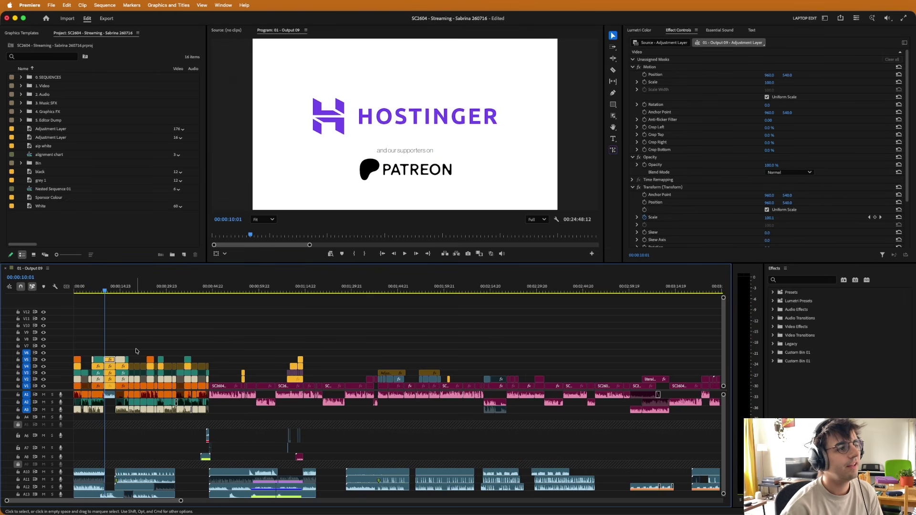
Go to the three-person shot at 00:00:07:12 and inspect its stacked Patreon Recording camera clips on V1 and V2.
key("equal")
key("equal")
key("equal")
key("equal")
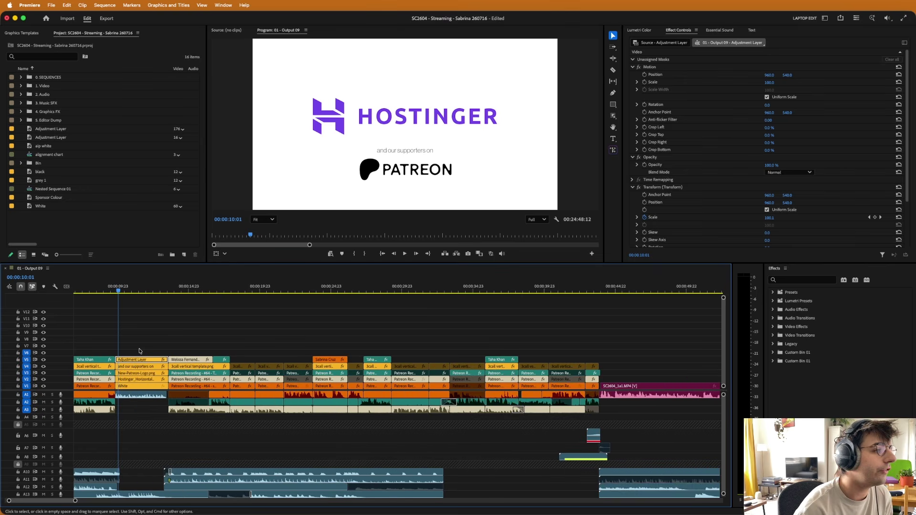
left_click(181, 339)
key("equal")
key("equal")
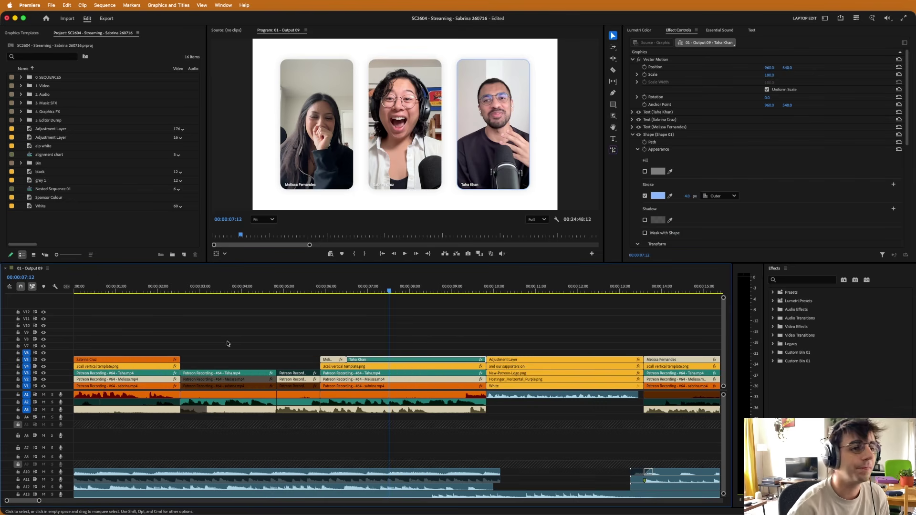
left_click(378, 386)
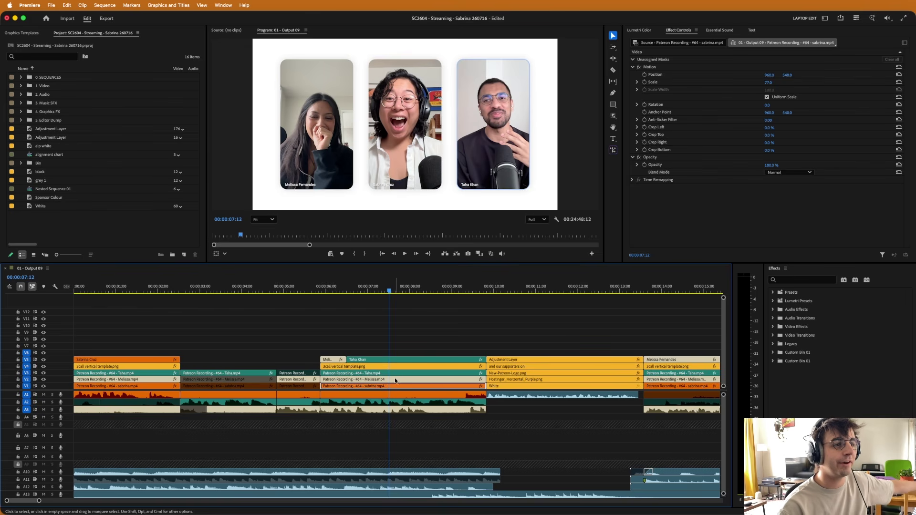
left_click(395, 380)
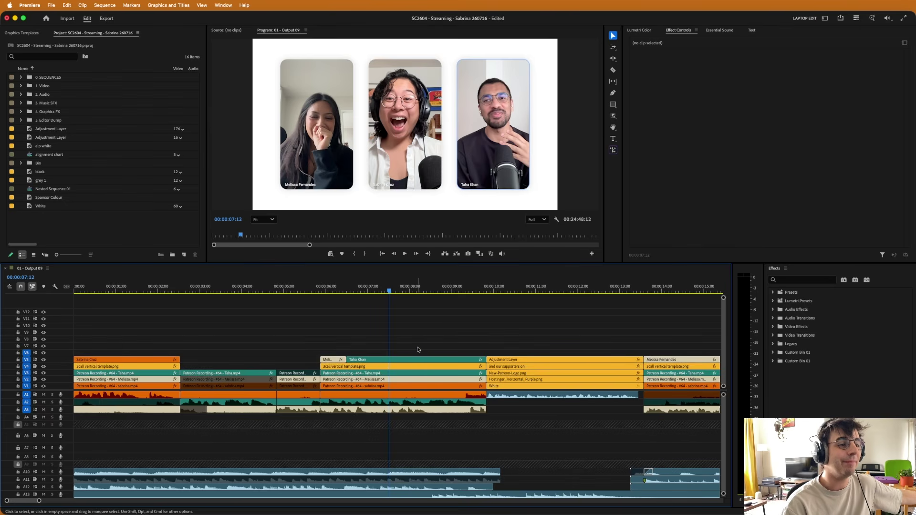
Enlarge the height of the video tracks around the three-person shot until the clips display thumbnails.
key("minus")
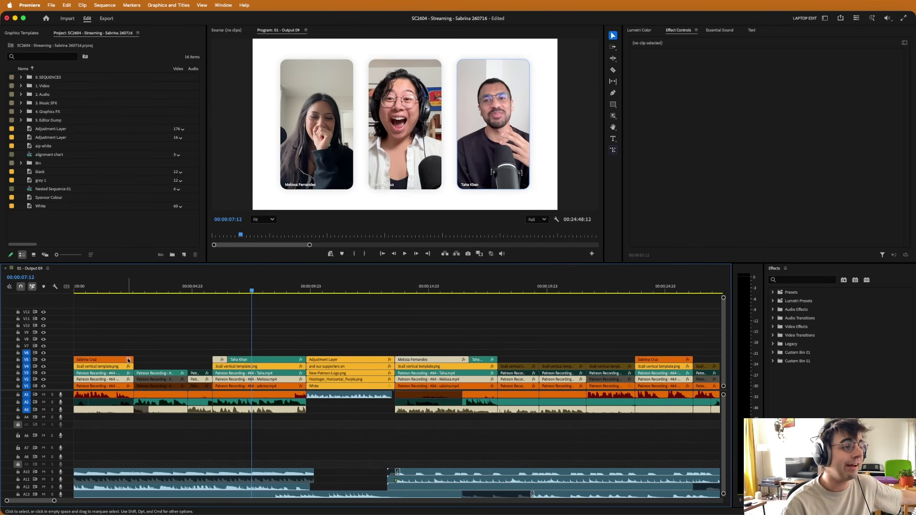
scroll(245, 354, "up", 3)
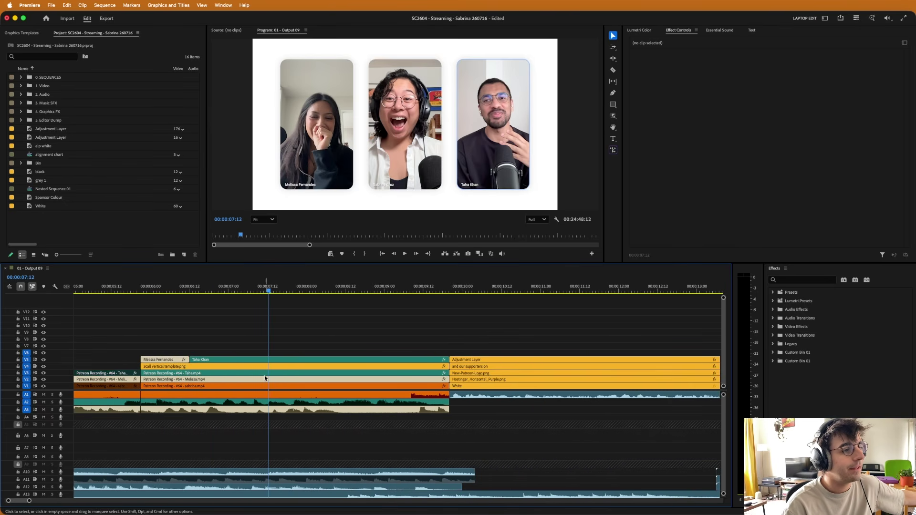
left_click_drag(724, 297, 723, 302)
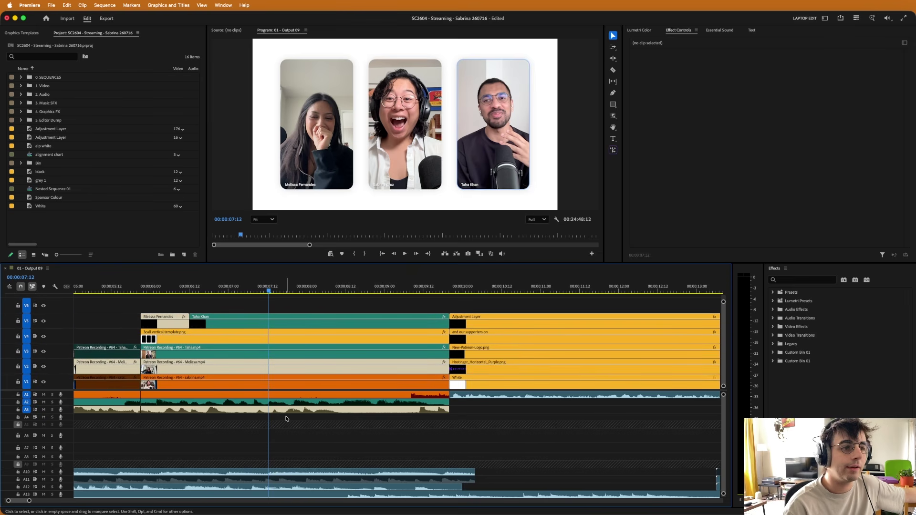
scroll(286, 419, "left", 3)
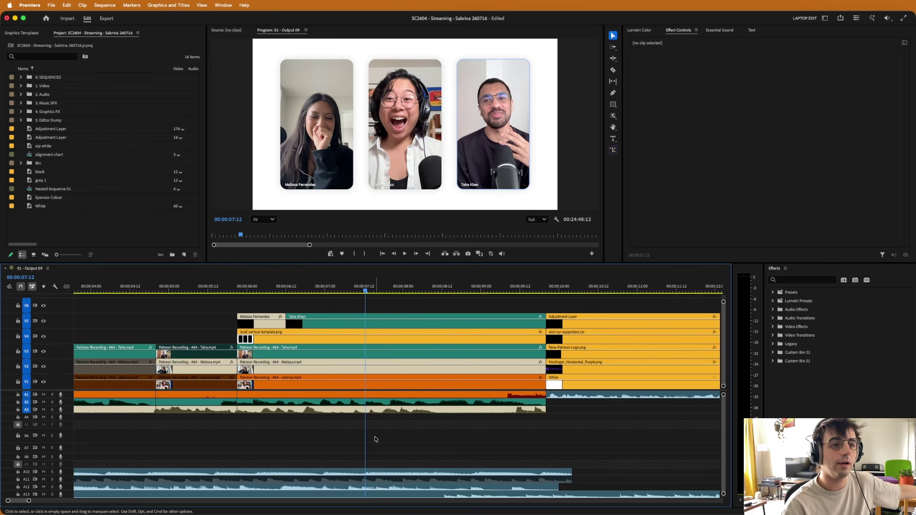
Disable the two name graphics on V5 and the 3call vertical template on V4 at 00:00:07:07.
key("shift+Left")
left_click_drag(329, 303, 263, 339)
key("shift+e")
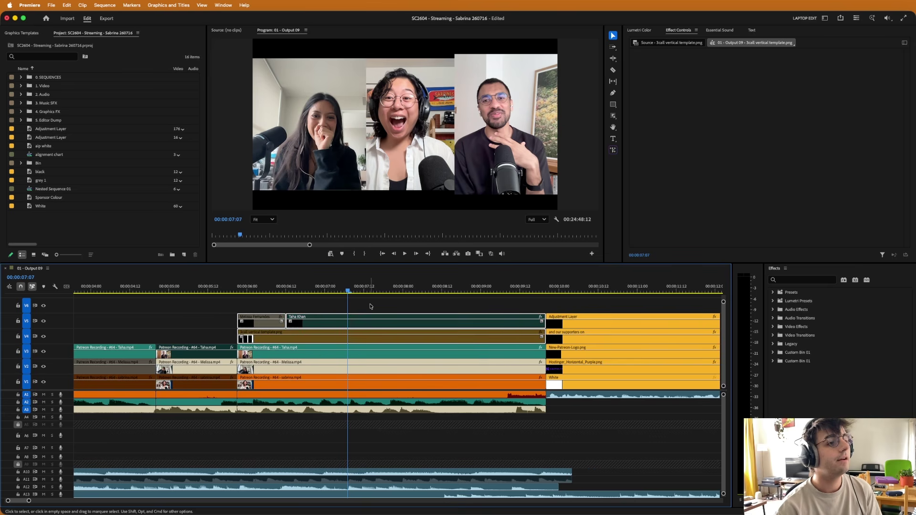
Re-enable only the 3call vertical template clip on V4 over the three camera clips.
left_click(370, 306)
left_click(351, 289)
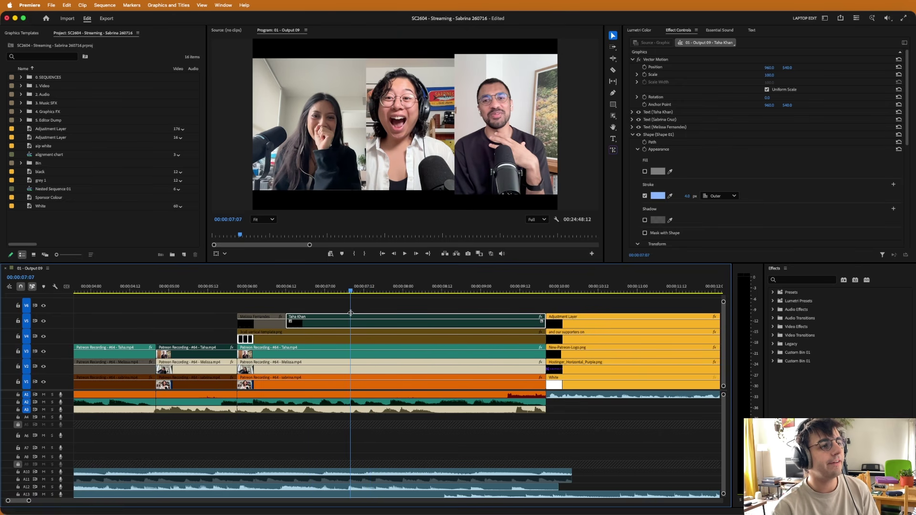
left_click(355, 342)
key("shift+super+e")
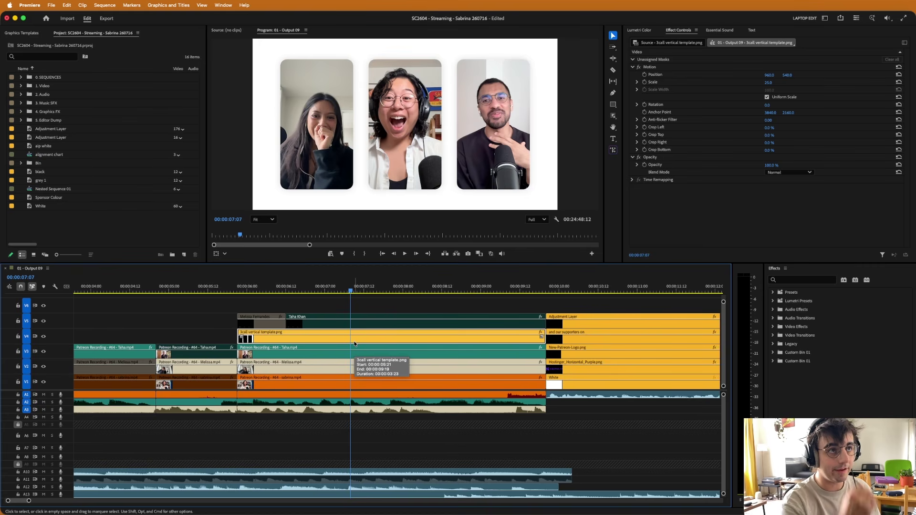
Step frame by frame back and forth through the three-person shot to examine the framing inside the template, ending at 00:00:07:15.
key("space")
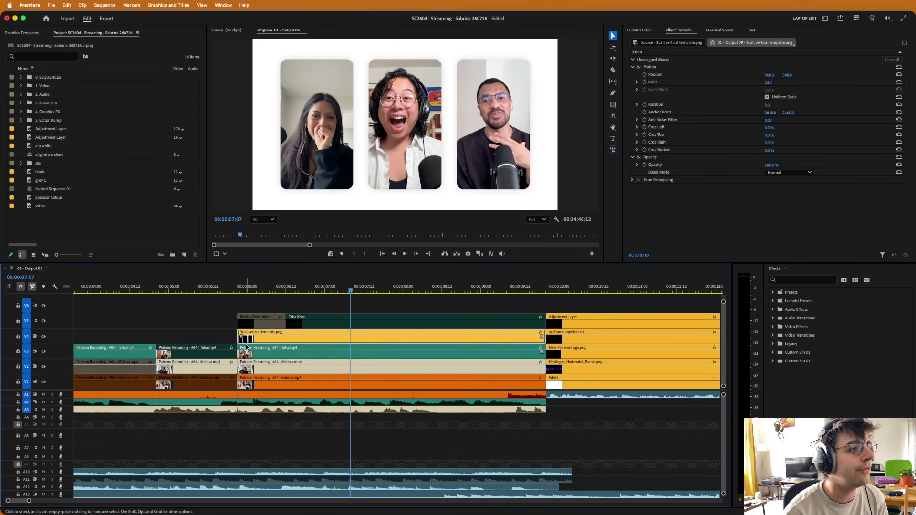
left_click(381, 341)
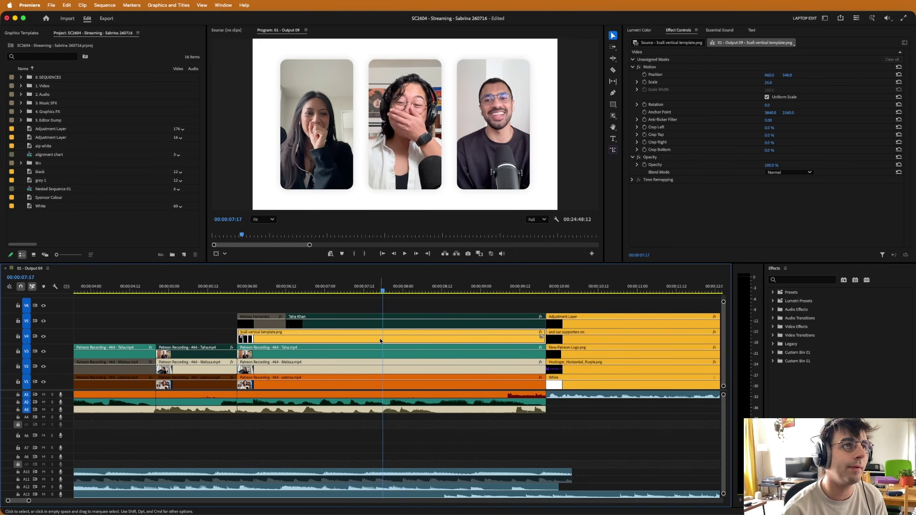
left_click(385, 339)
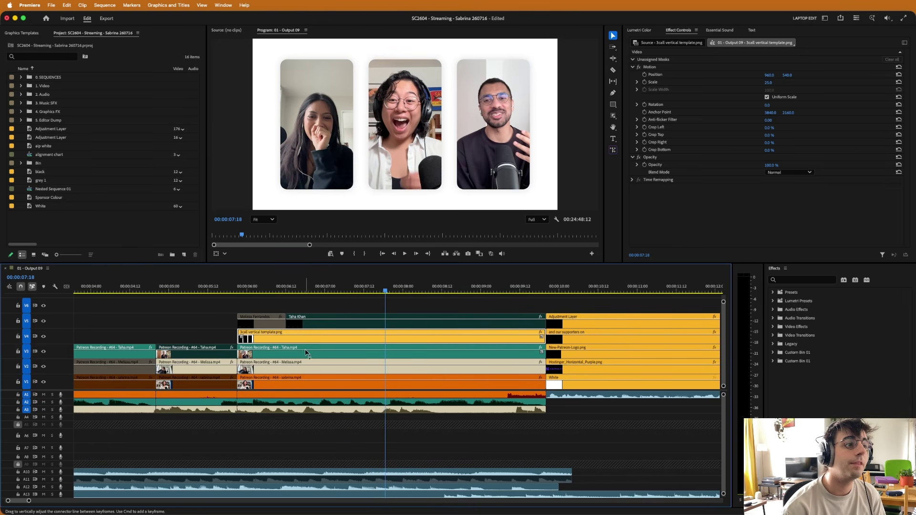
key("Left")
key("Left")
key("Left")
key("Left")
key("Left")
key("Left")
key("Left")
key("Left")
key("Left")
key("Left")
key("Right")
key("Right")
key("Right")
key("Right")
key("Right")
key("Right")
key("Right")
key("Right")
key("Right")
key("Right")
key("Right")
key("Right")
key("Right")
key("Right")
key("Right")
key("Right")
key("Right")
key("Right")
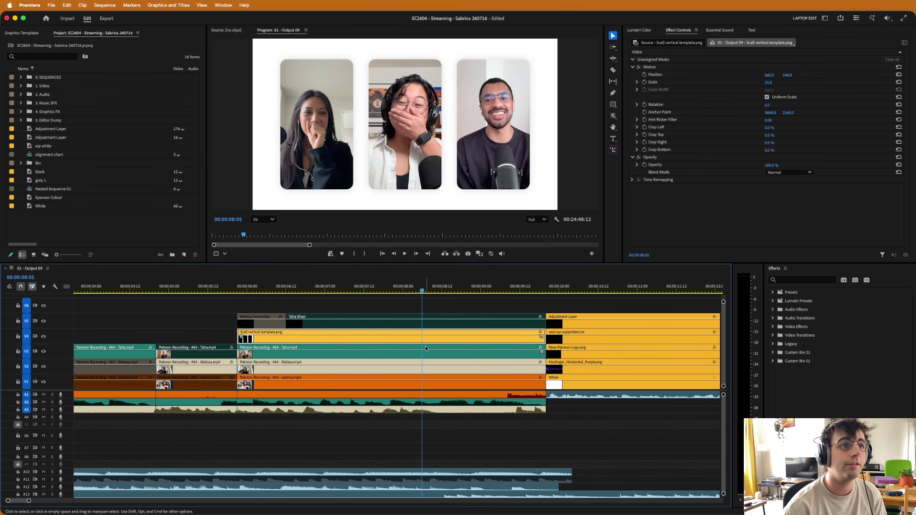
key("Left")
key("Left")
key("Left")
key("Left")
key("Left")
key("Left")
key("Left")
key("Left")
key("Left")
key("Left")
key("Left")
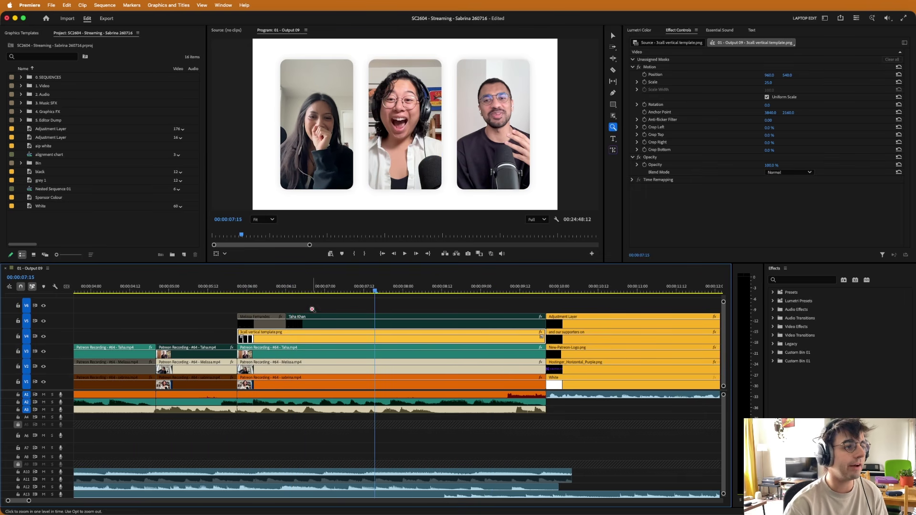
Re-enable the name graphics on V5 and inspect the second graphic's text and stroke settings at 00:00:06:19.
left_click(246, 323)
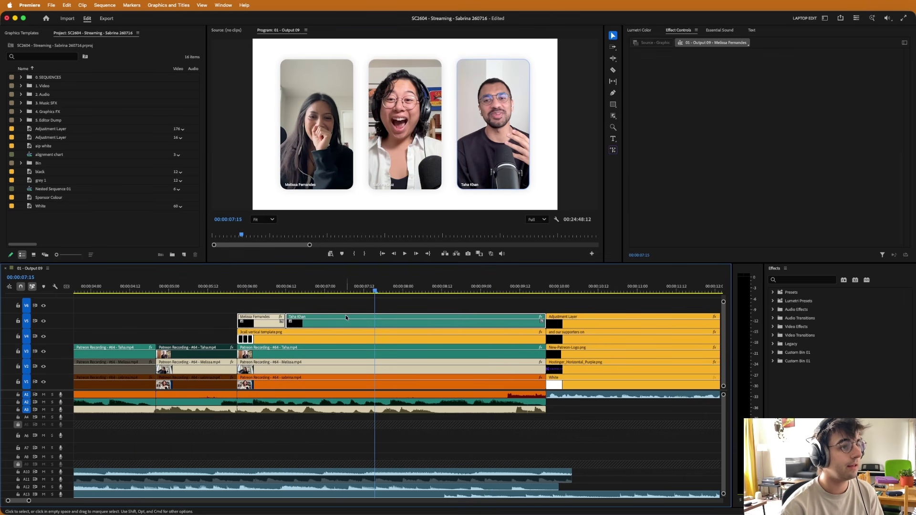
left_click(310, 327)
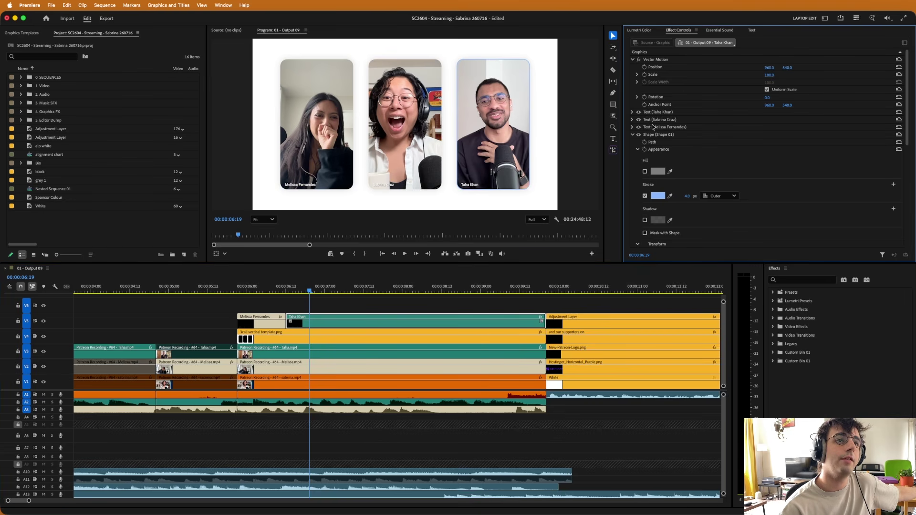
left_click(326, 310)
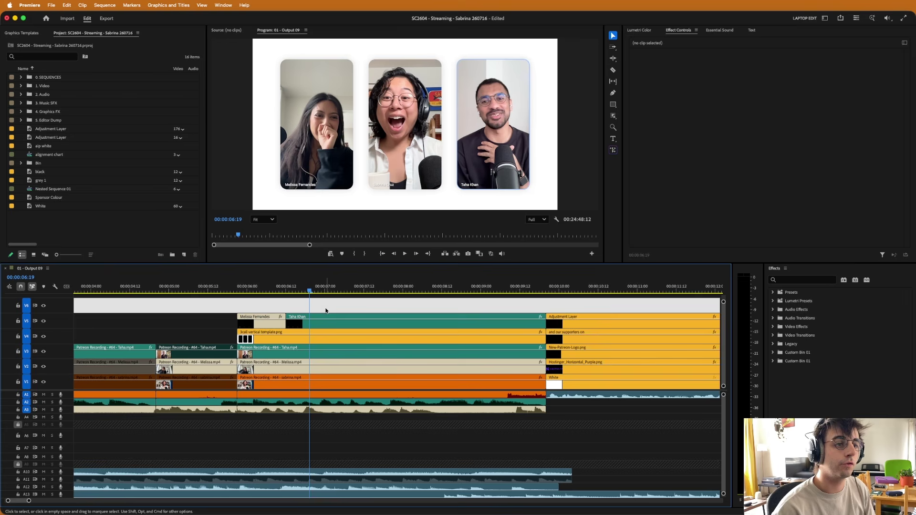
Move between the last edit points of the opening call section to examine its final cuts around 00:00:43:19.
key("minus")
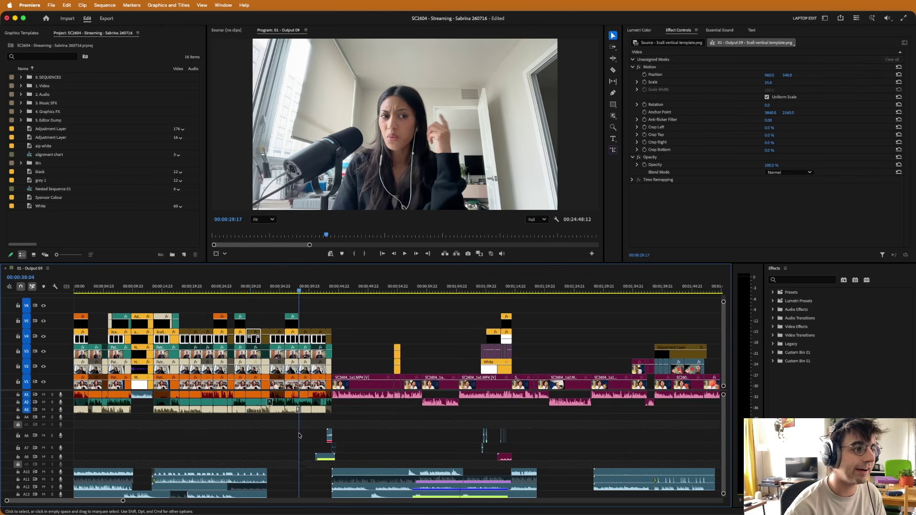
key("Down")
key("Down")
key("z")
left_click(323, 429)
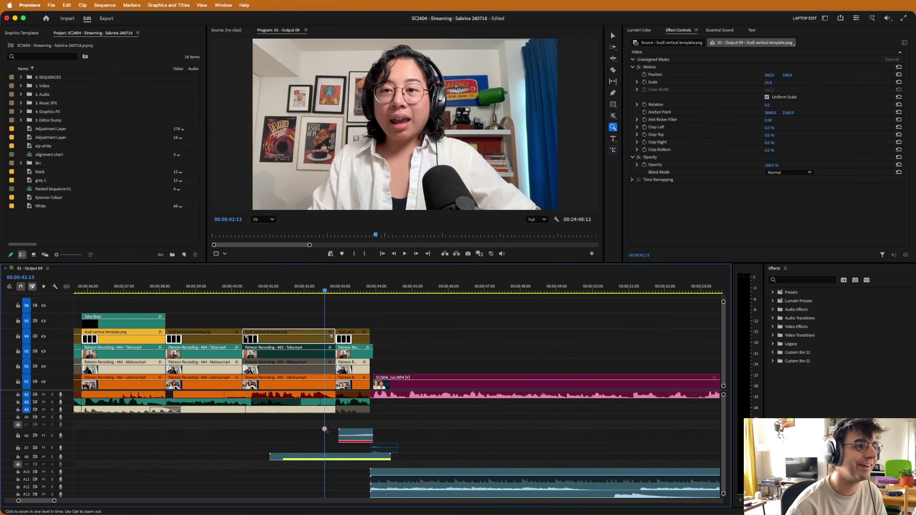
key("Down")
key("Down")
left_click(375, 422, "alt")
key("Up")
key("Up")
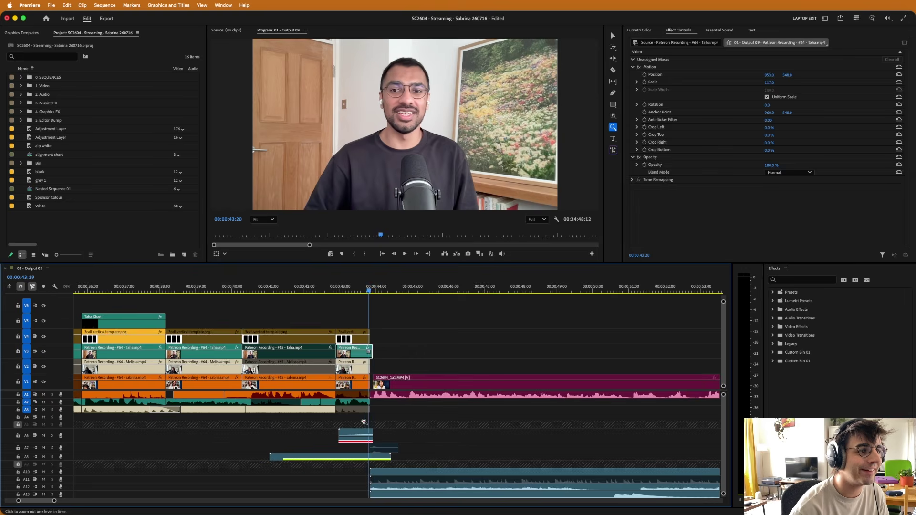
Play the sequence from 00:00:40:22 to about 00:00:56 to review the change from the call section to the single-camera footage.
key("v")
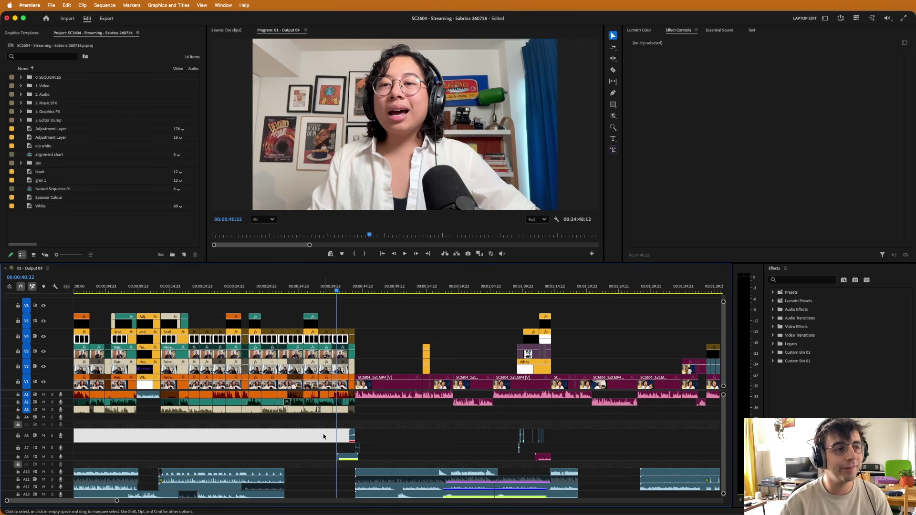
key("space")
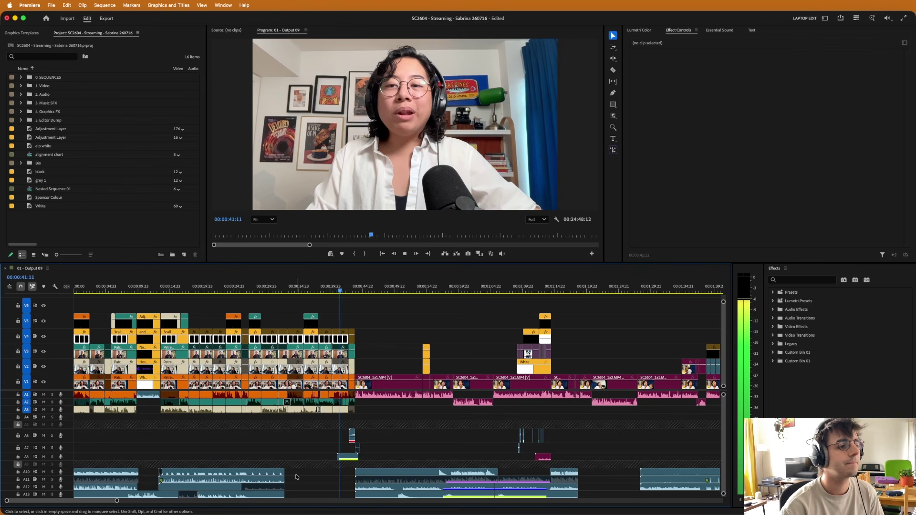
key("=")
key("=")
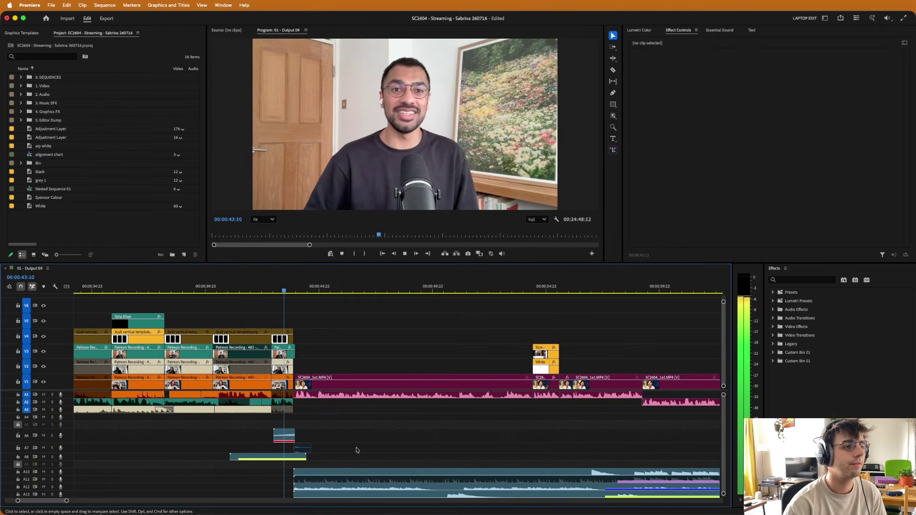
key("minus")
key("minus")
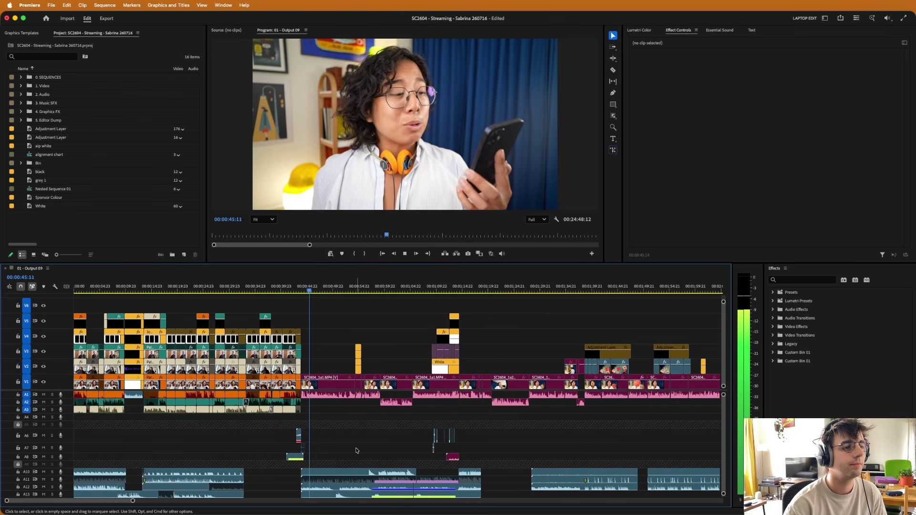
scroll(355, 451, "right", 2)
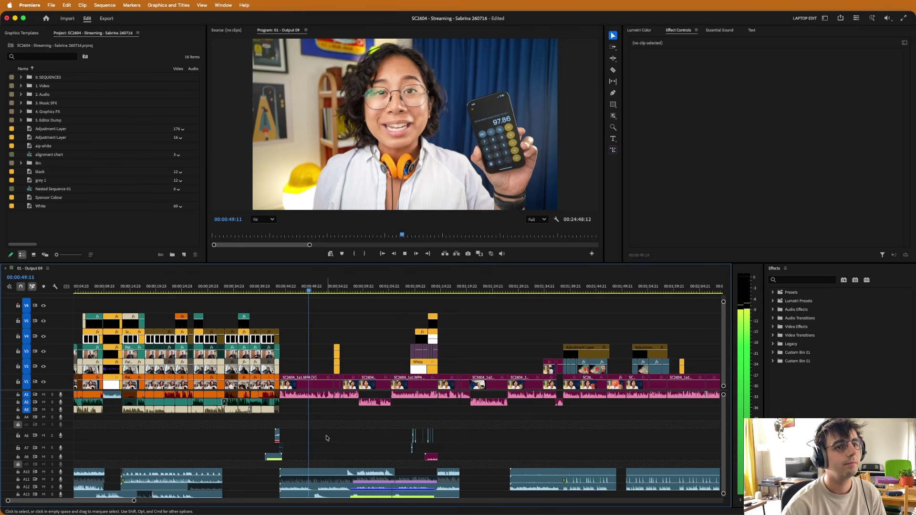
scroll(335, 434, "up", 1)
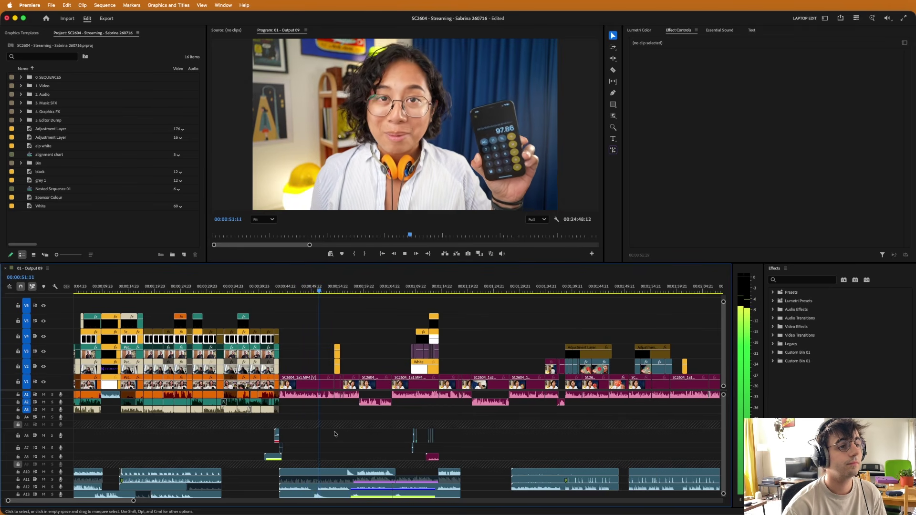
scroll(335, 434, "up", 3)
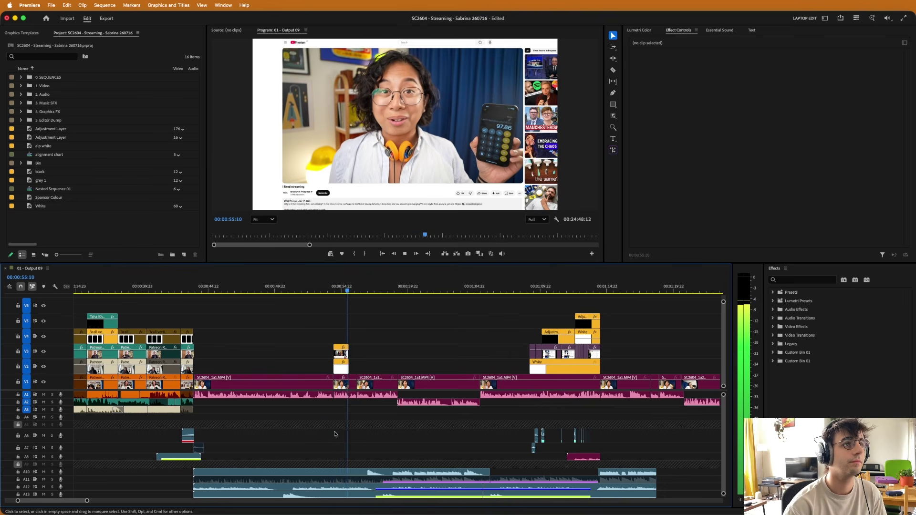
key("space")
Select the screenshot overlay on V3 near 00:00:55:00 and examine the composite with the program monitor maximised.
key("d")
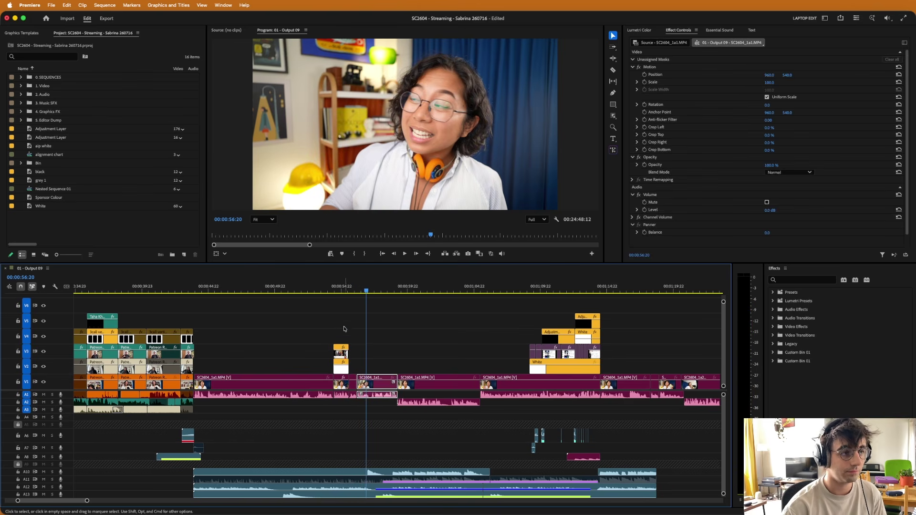
key("Up")
key("d")
key("grave")
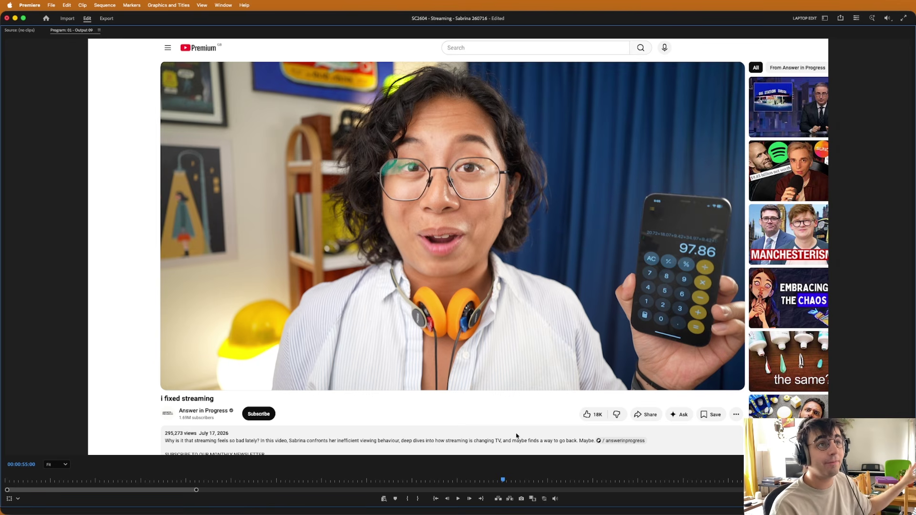
key("grave")
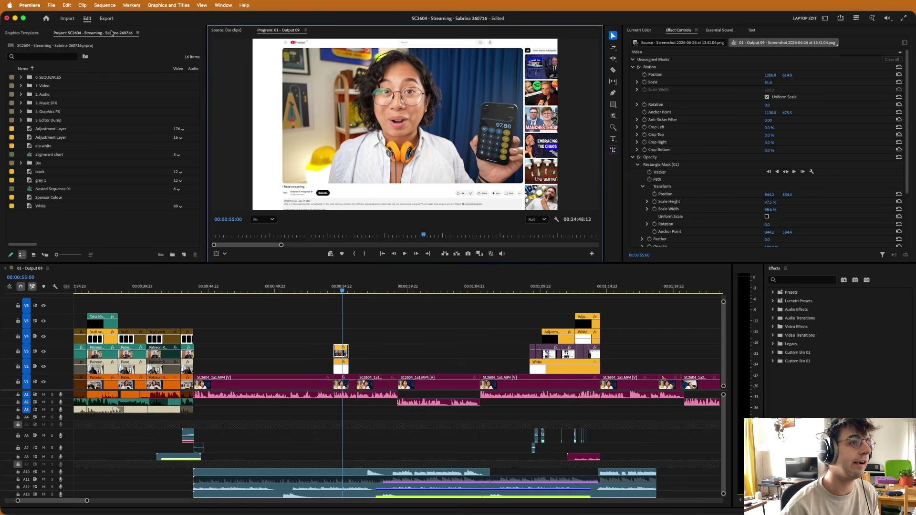
Compare the screenshot with its Opacity mask off and on, and review the composite at 00:00:54:23 in the maximised program monitor.
left_click(638, 158)
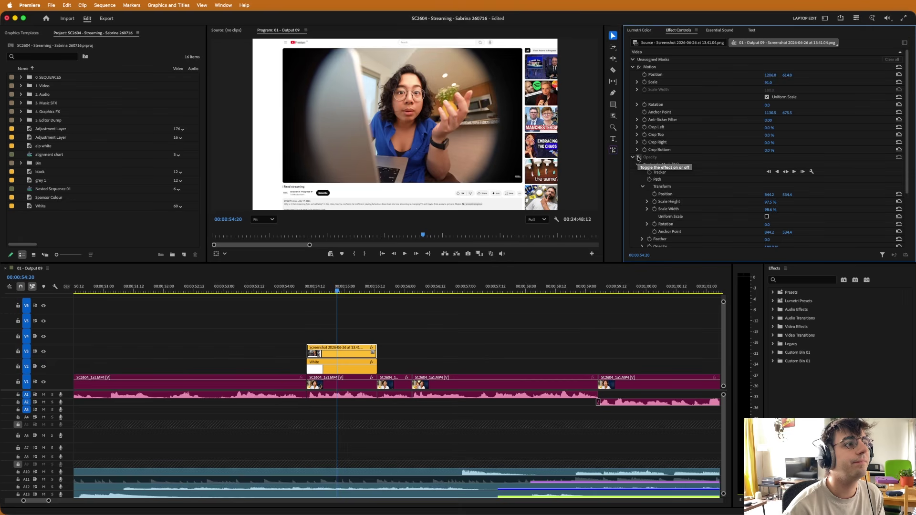
left_click(639, 157)
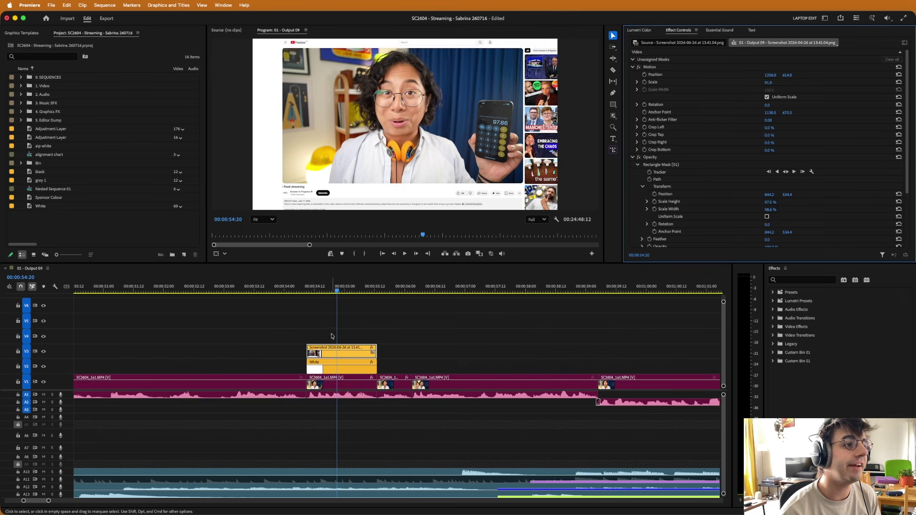
left_click(325, 334)
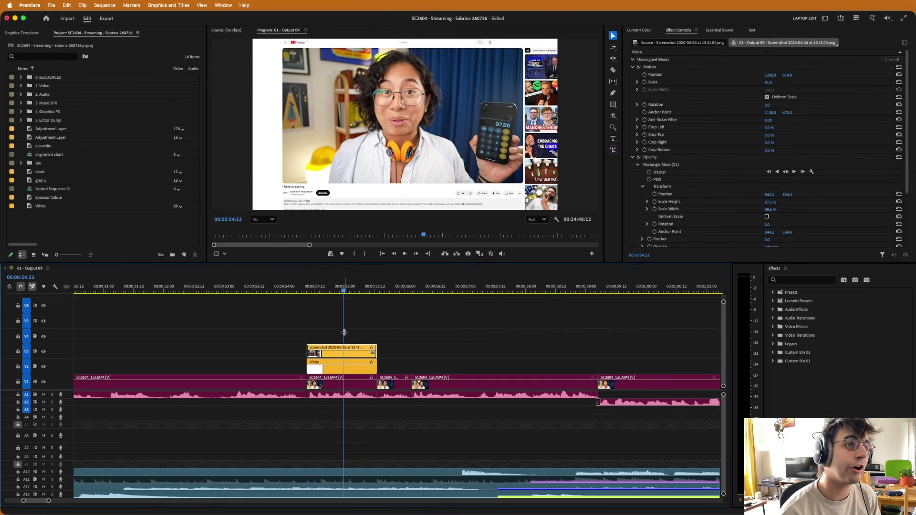
left_click(308, 334)
key("space")
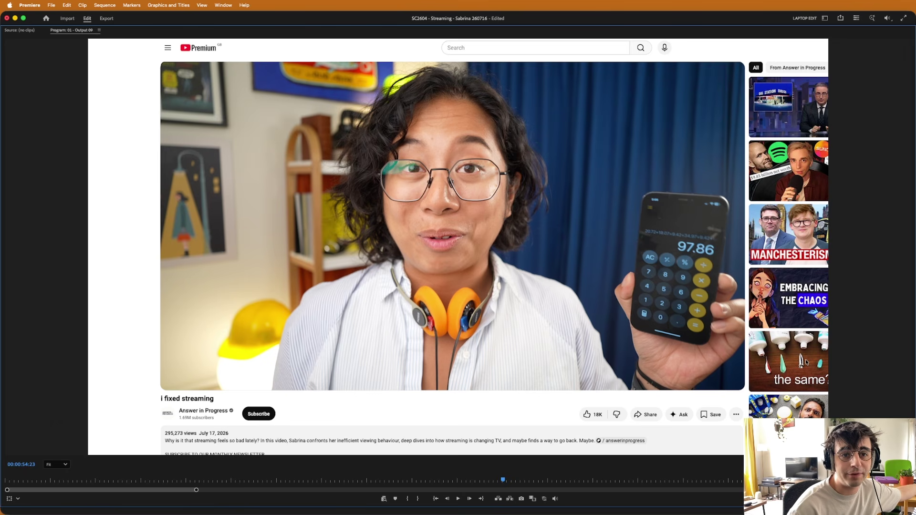
key("grave")
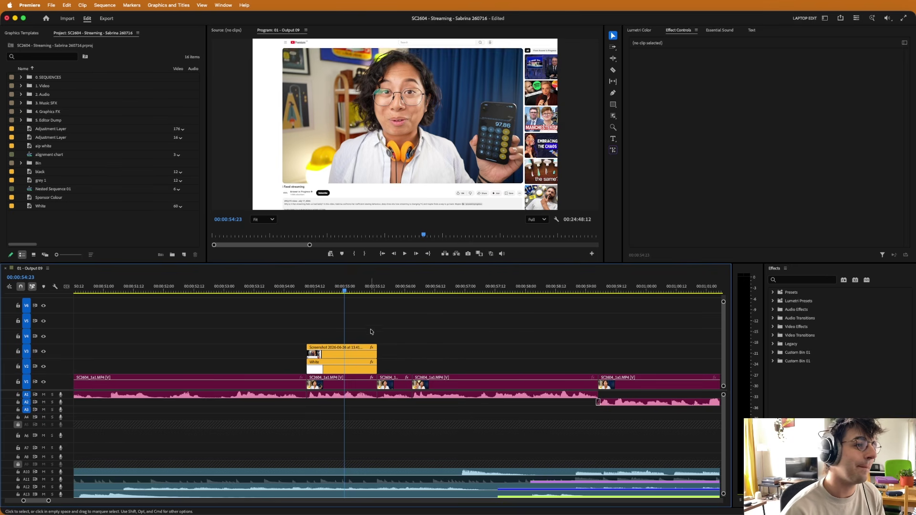
Review the timeline up to about 00:01:14:00, and return to the screen-recording montage for a closer look at its layers.
scroll(366, 335, "down", 3)
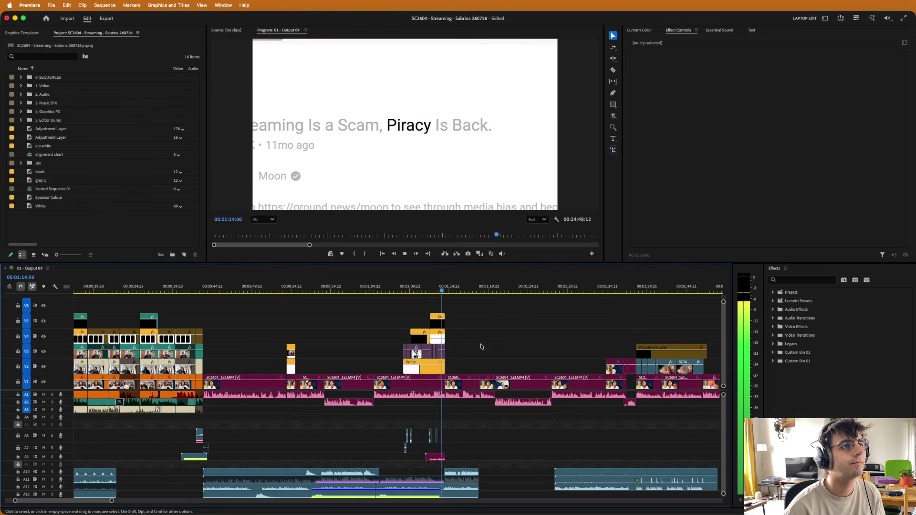
key("Up")
key("=")
key("=")
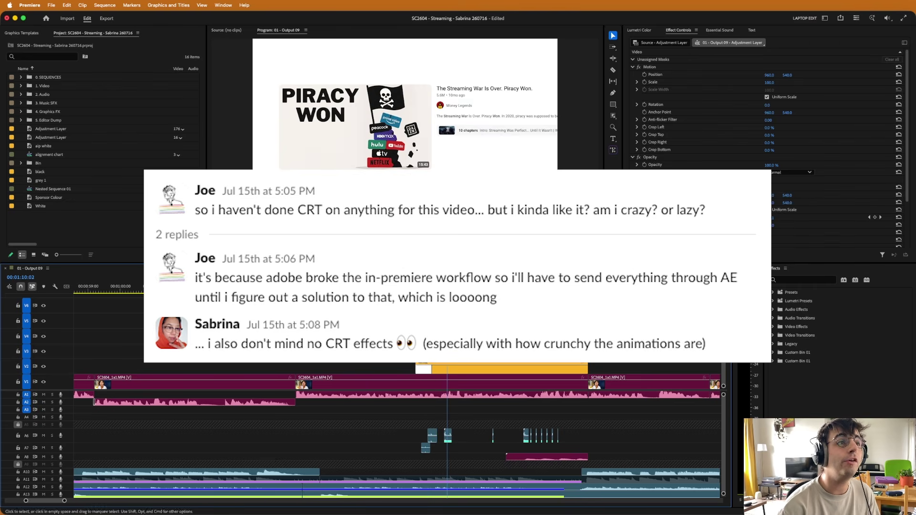
Scrub through the screen-recording montage from 00:01:10:02 to about 00:01:12:12 to examine its zoom animation.
left_click_drag(447, 317, 543, 308)
key("z")
key("v")
left_click(553, 313)
left_click(518, 289)
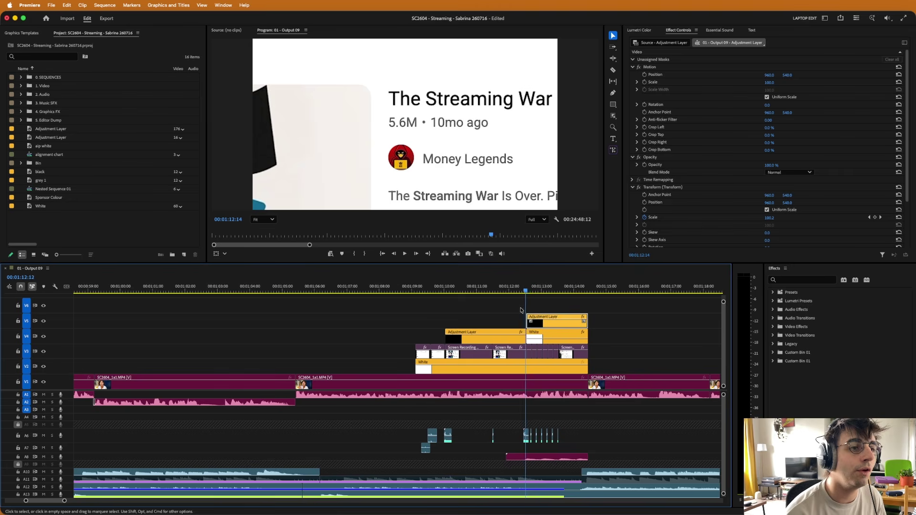
Examine closely the cut near 00:01:12:12 where the V4 adjustment layer gives way to the one on V5.
left_click(540, 309)
scroll(540, 309, "up", 5)
left_click(482, 318)
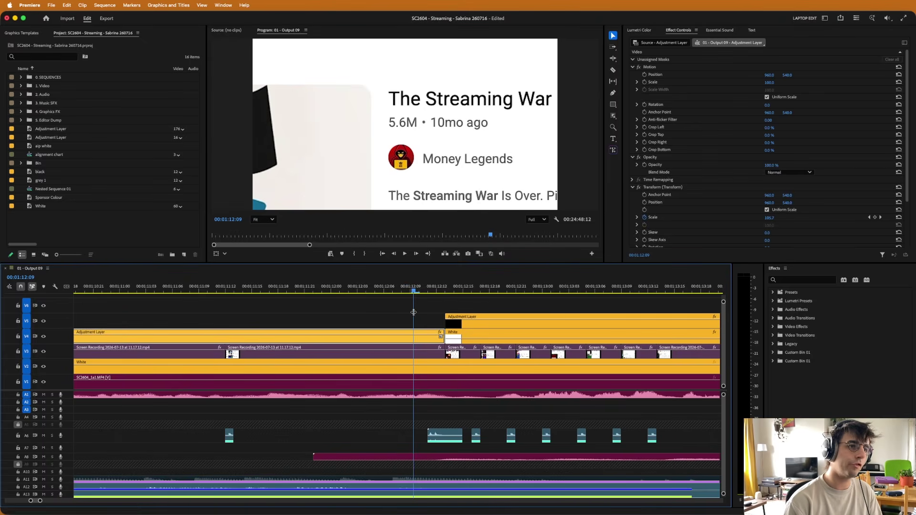
scroll(381, 315, "right", 5)
Go to 00:01:12:14 and open the first short screen-recording clip on V3 in the source monitor.
left_click(300, 301)
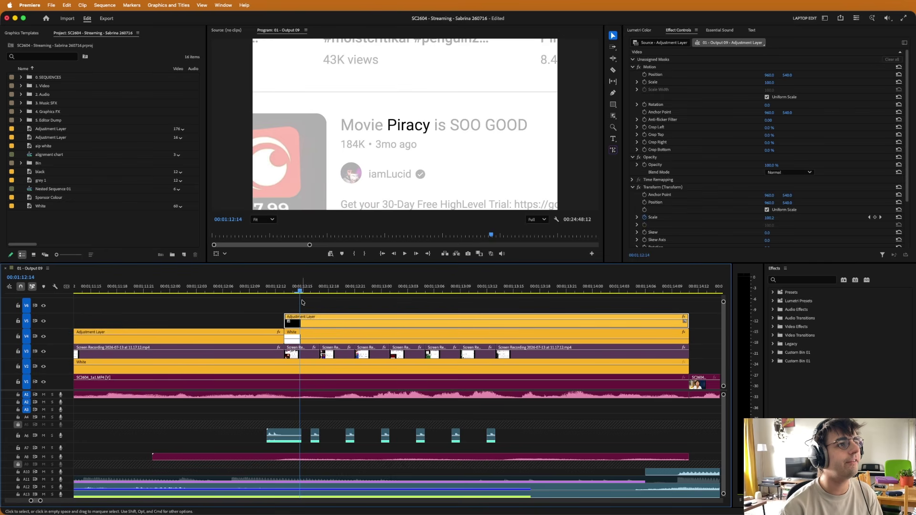
left_click(297, 356)
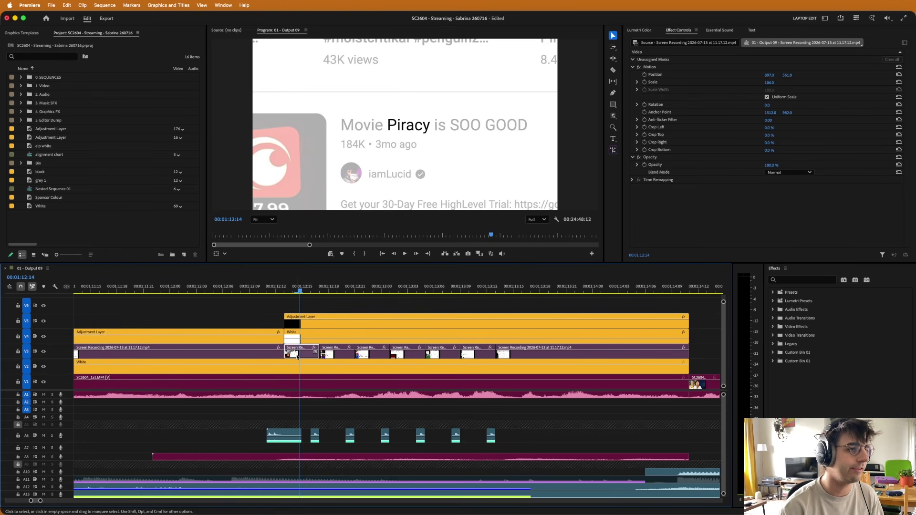
double_click(297, 356)
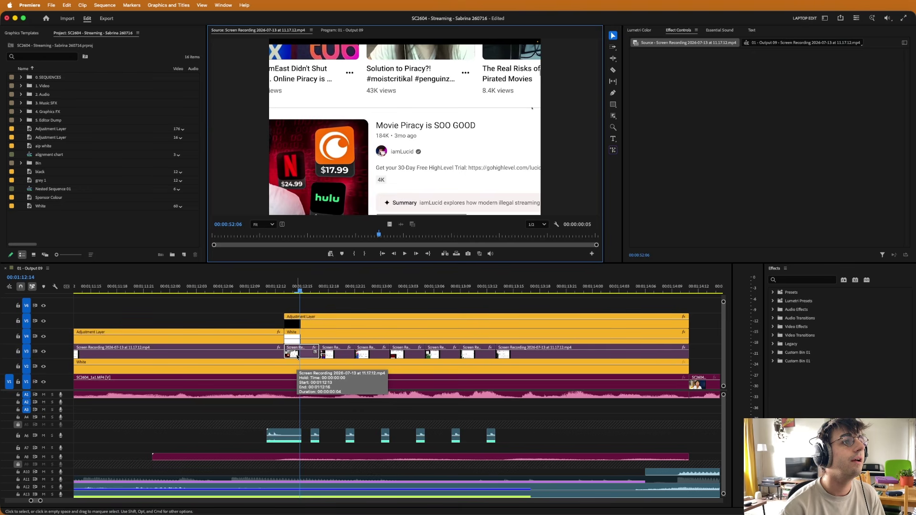
Scrub and replay the rapid screen-recording cuts between 00:01:12:10 and 00:01:13:13 to examine how the word Piracy stays aligned.
left_click(342, 308)
left_click_drag(342, 307, 306, 343)
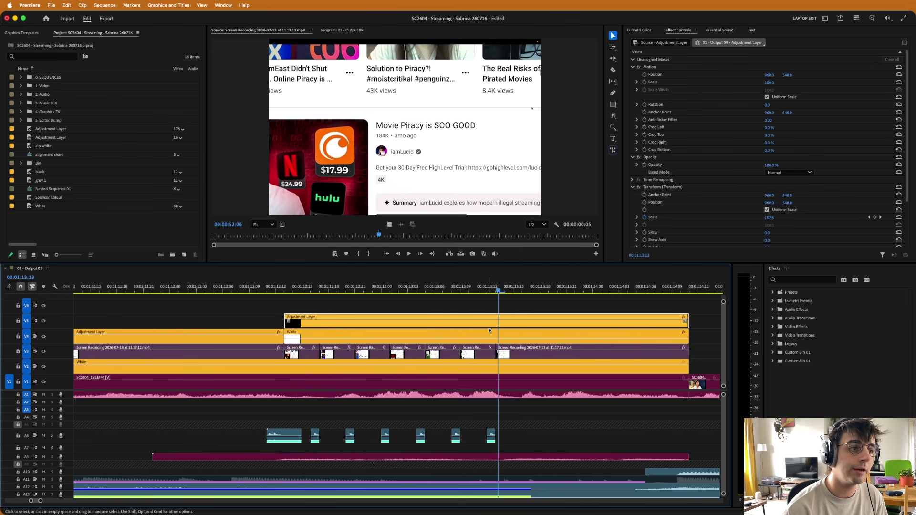
key("Right")
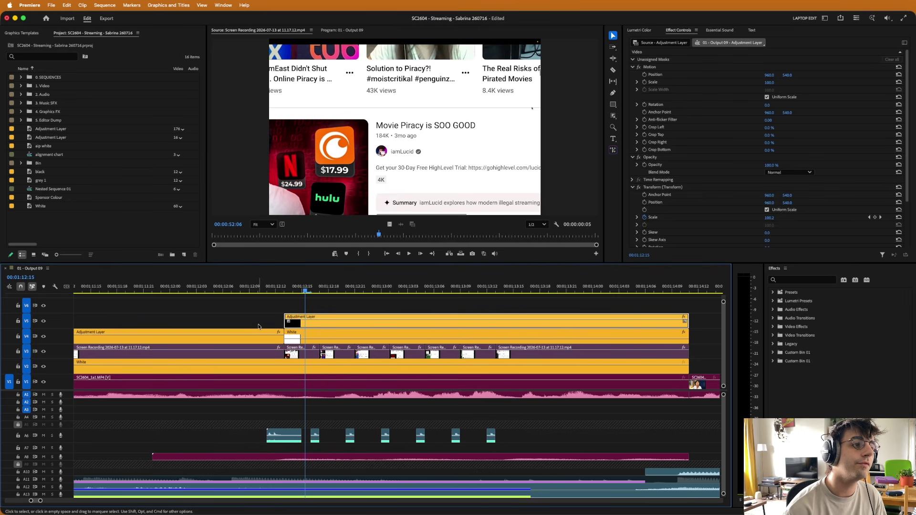
key("space")
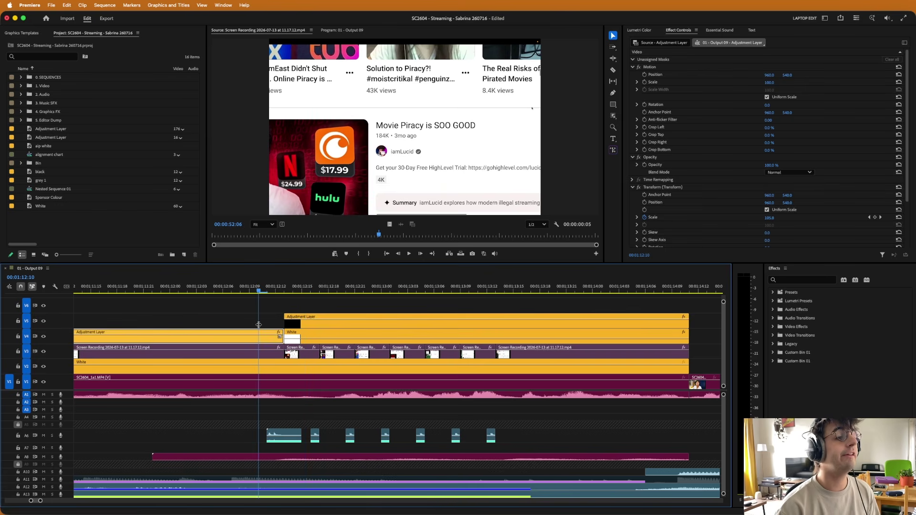
key("space")
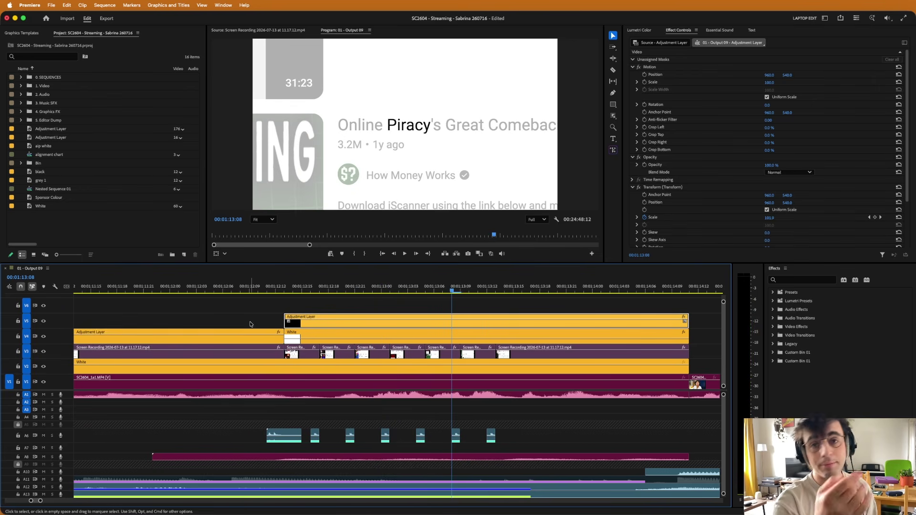
Place a 50% opacity copy of the first short screen-recording clip on V4 and extend it over the following clips to 00:01:14:07.
left_click_drag(309, 351, 309, 335)
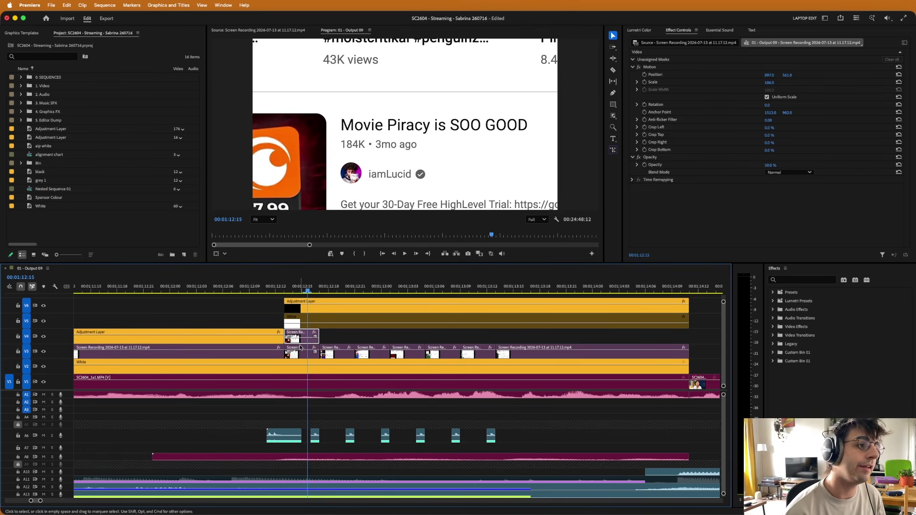
left_click_drag(325, 335, 664, 335)
left_click(345, 333)
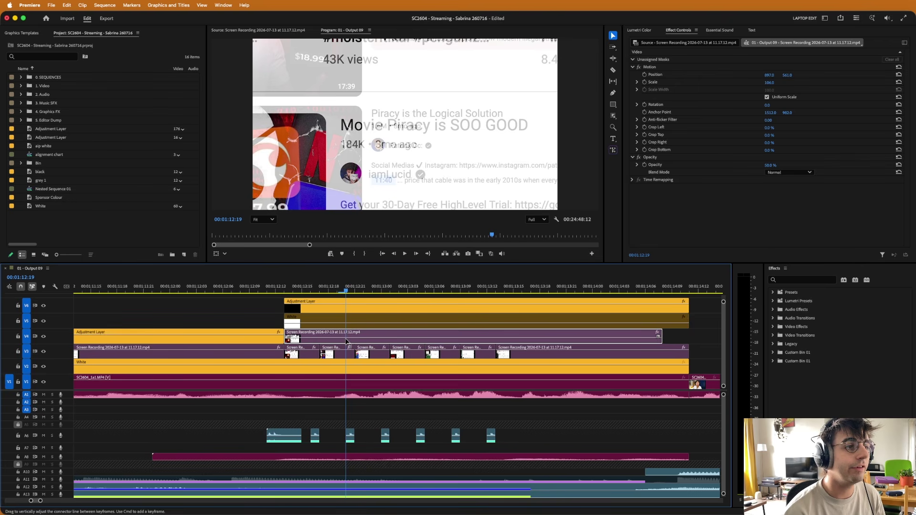
left_click(337, 342)
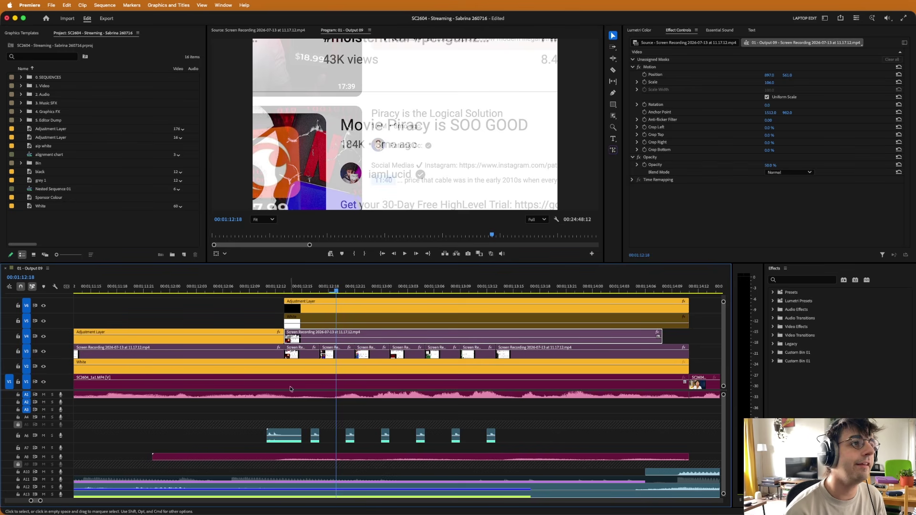
Scale the second short screen-recording clip on V3 to about 103 and reposition it so its word Piracy matches the overlaid guide.
left_click(342, 356)
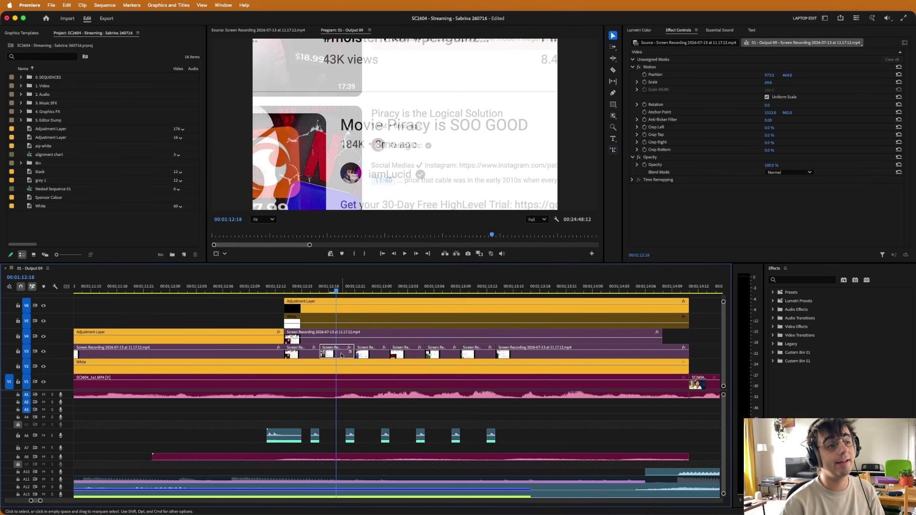
left_click(340, 289)
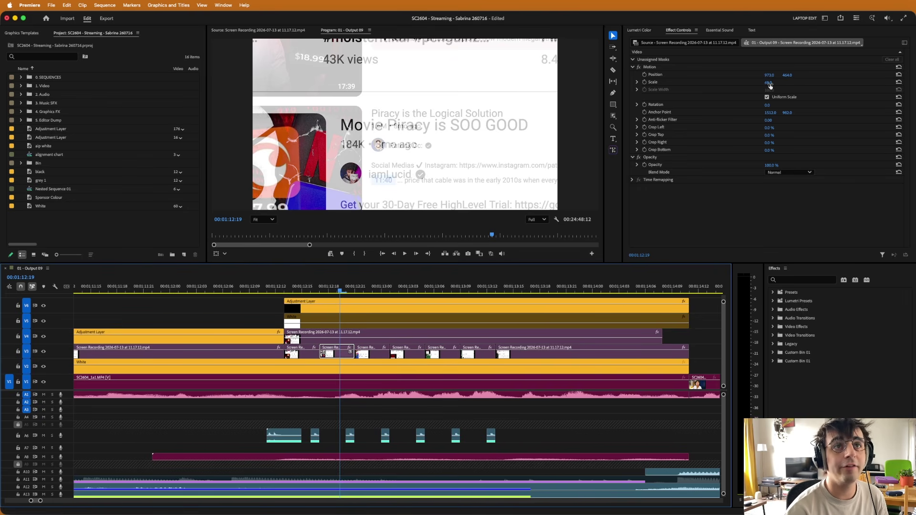
type("130")
key("Return")
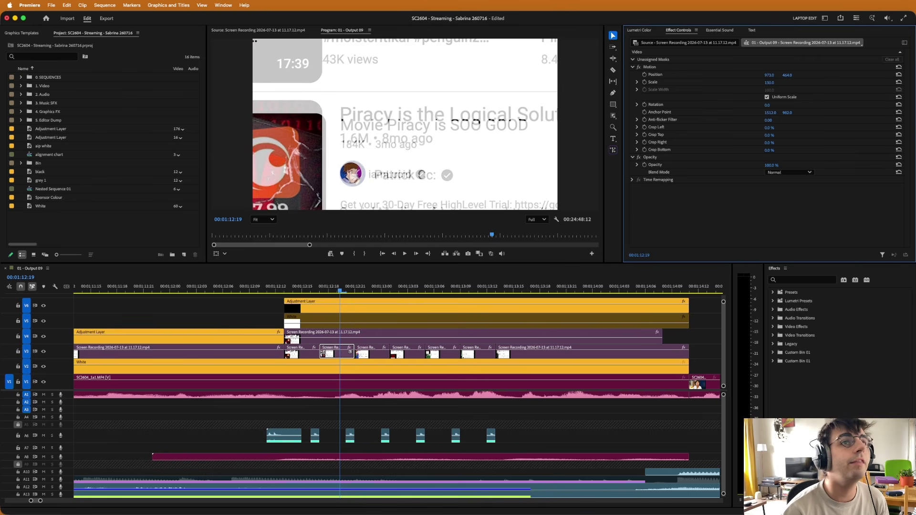
mouse_move(766, 77)
left_mouse_down()
mouse_move(801, 76)
mouse_move(750, 76)
mouse_move(778, 82)
left_mouse_up()
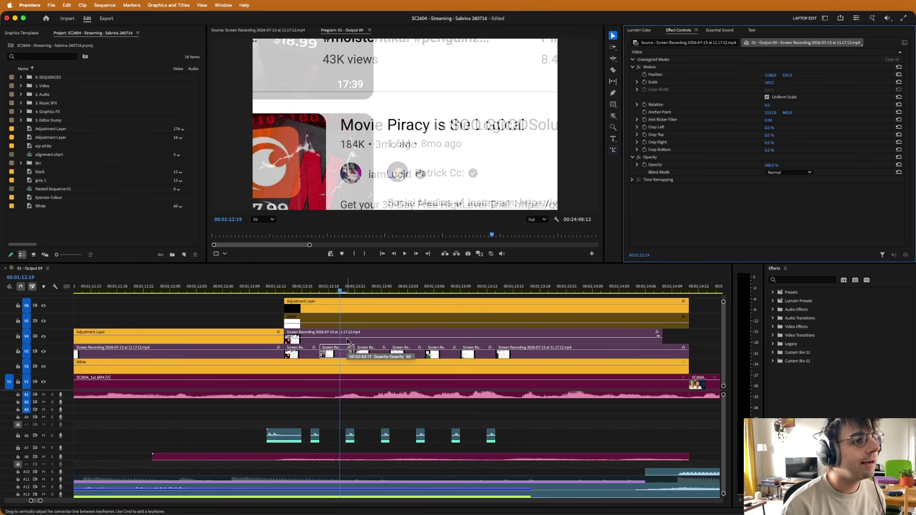
Delete the semi-transparent guide copy of the screen-recording clip from V4.
left_click(360, 334)
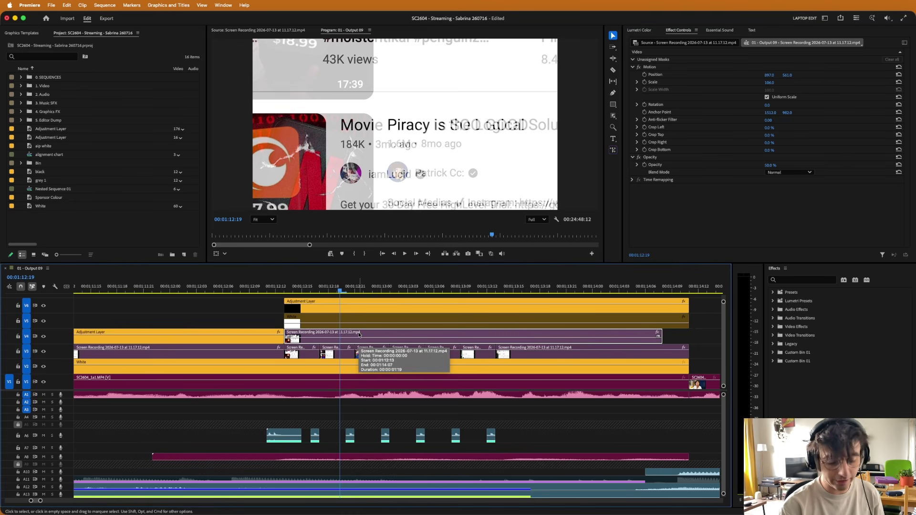
key("Delete")
left_click(292, 340)
left_click_drag(292, 341, 336, 327)
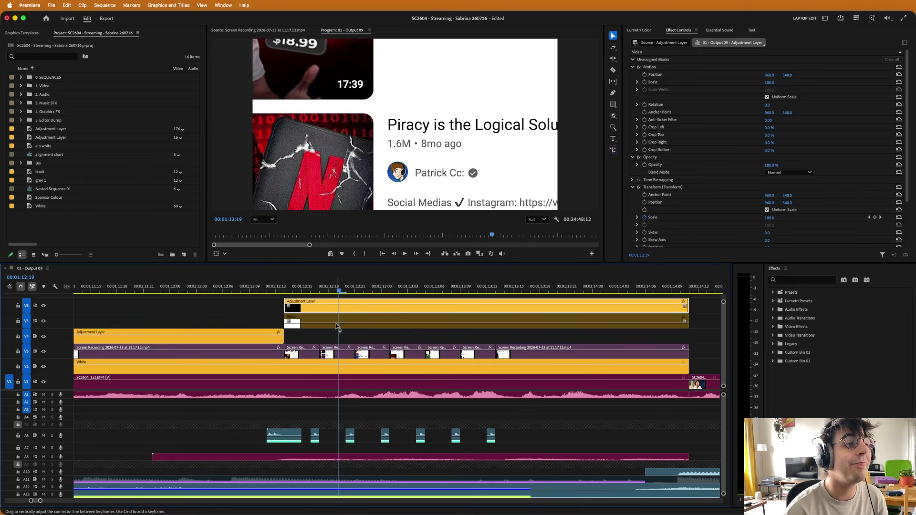
Re-enable the disabled White clip on V5 and move the playhead to 00:01:12:18.
left_click(333, 317)
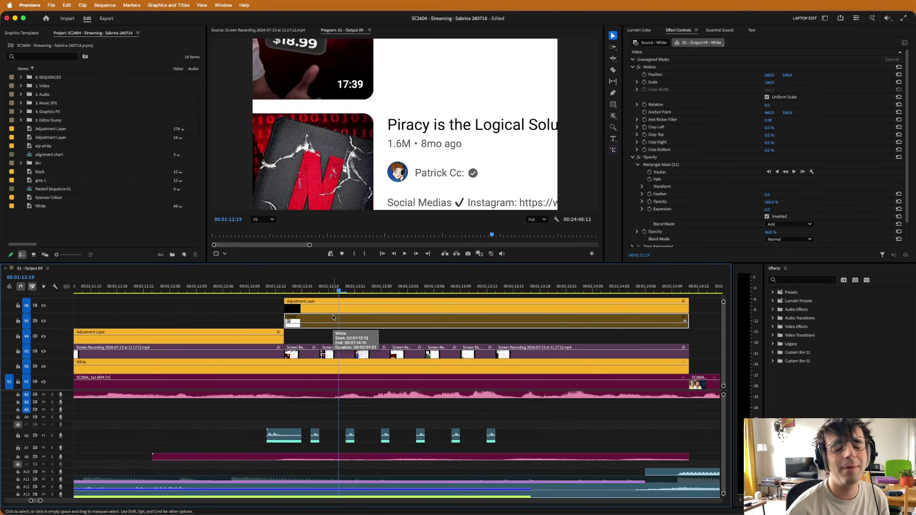
key("Left")
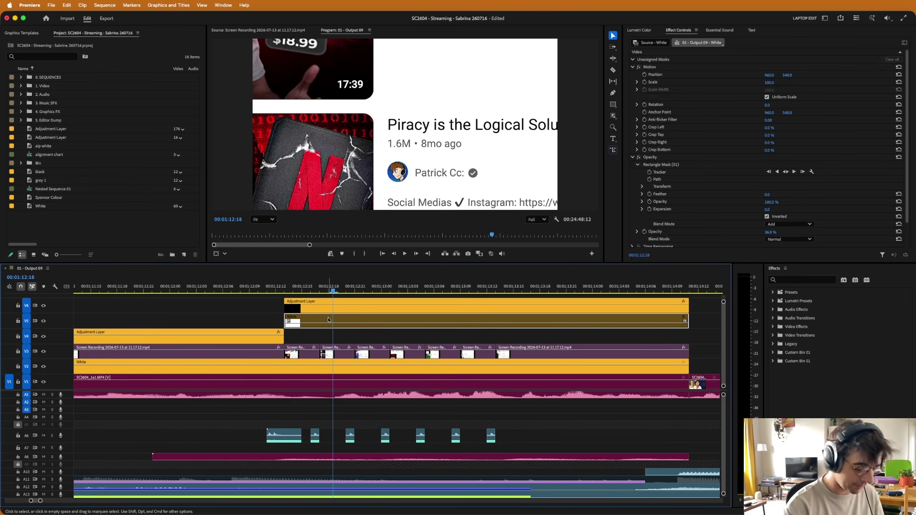
key("shift+super+e")
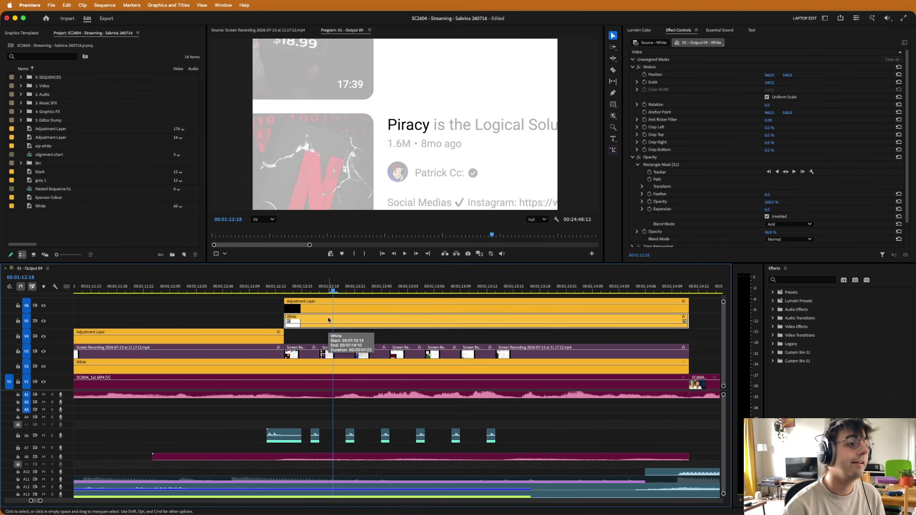
Inspect the rectangle mask around the word Piracy on the White clip and raise that clip's opacity to about 53%.
left_click(659, 165)
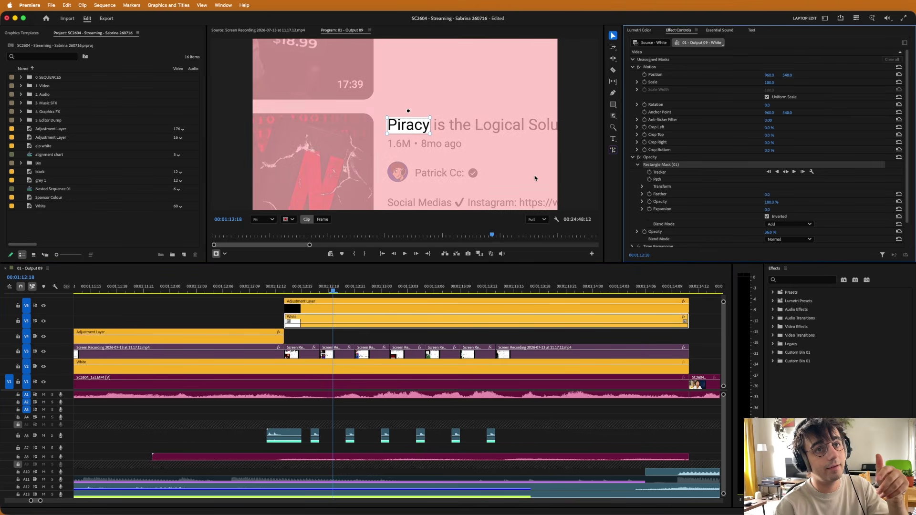
left_click(348, 326)
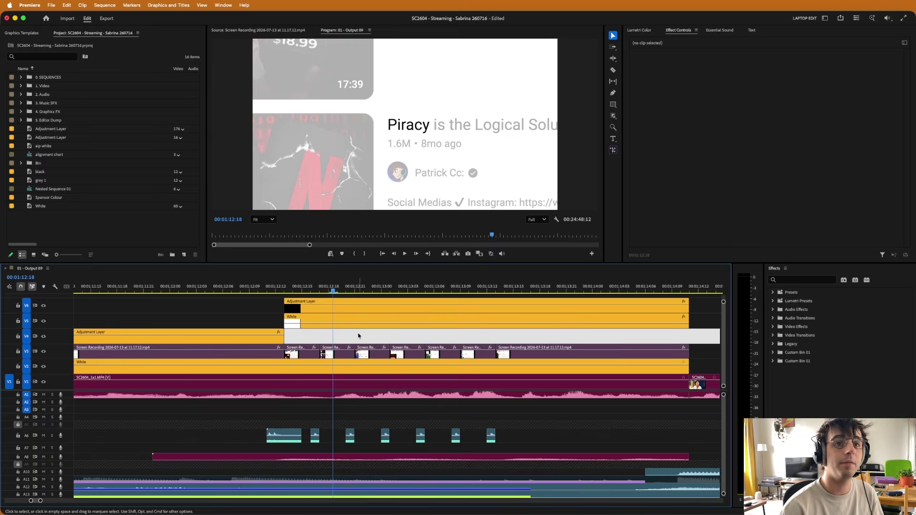
left_click_drag(770, 233, 751, 232)
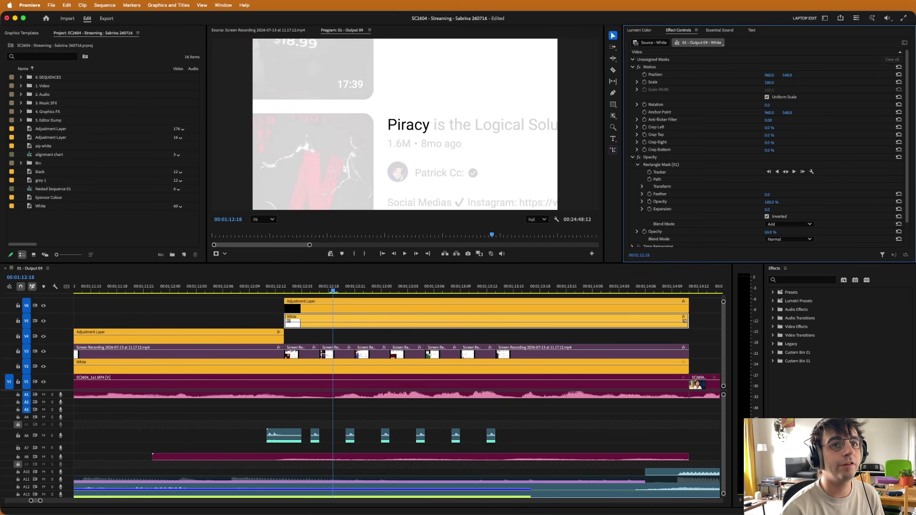
Play the rapid screen-recording cuts from 00:01:12:18 to check the masked highlight on Piracy.
key("z")
key("space")
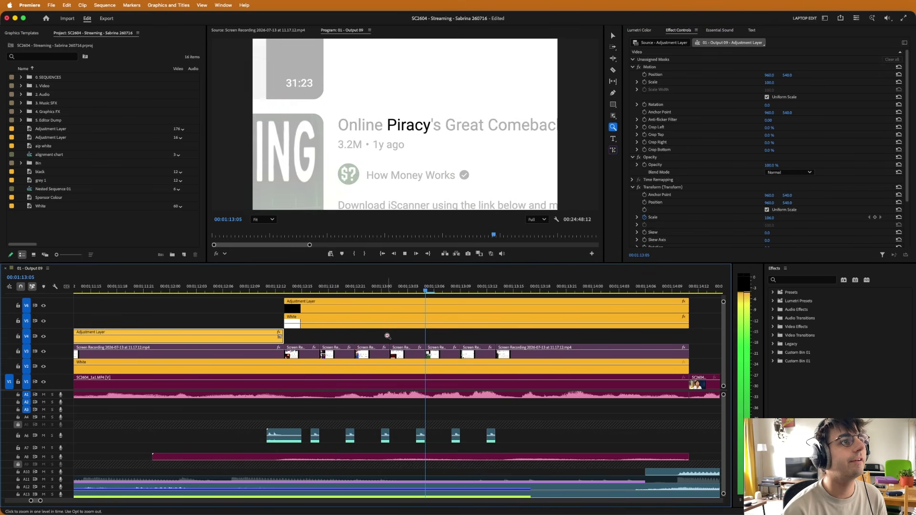
key("minus")
key("minus")
key("minus")
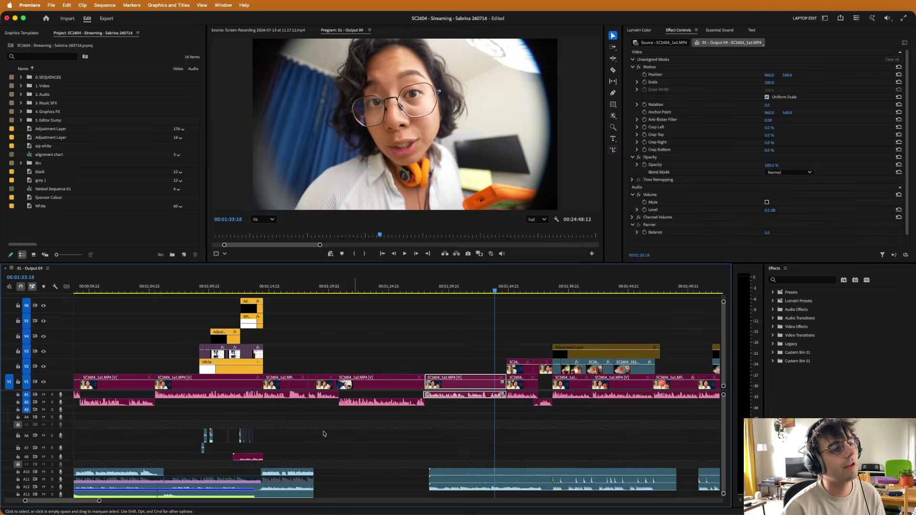
Go to 00:01:18:17 and play the talking-head cuts leading to the fisheye camera shot.
key("v")
left_click(315, 401)
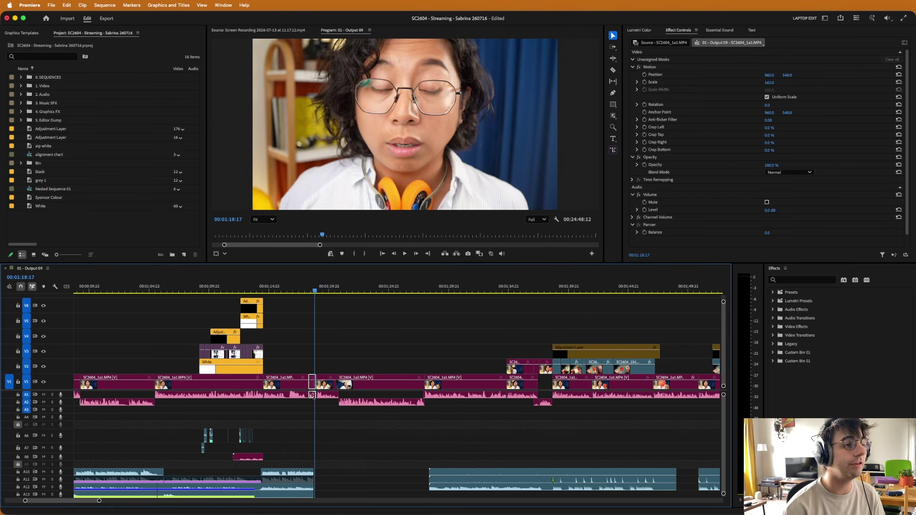
left_click(323, 357)
left_click(332, 357)
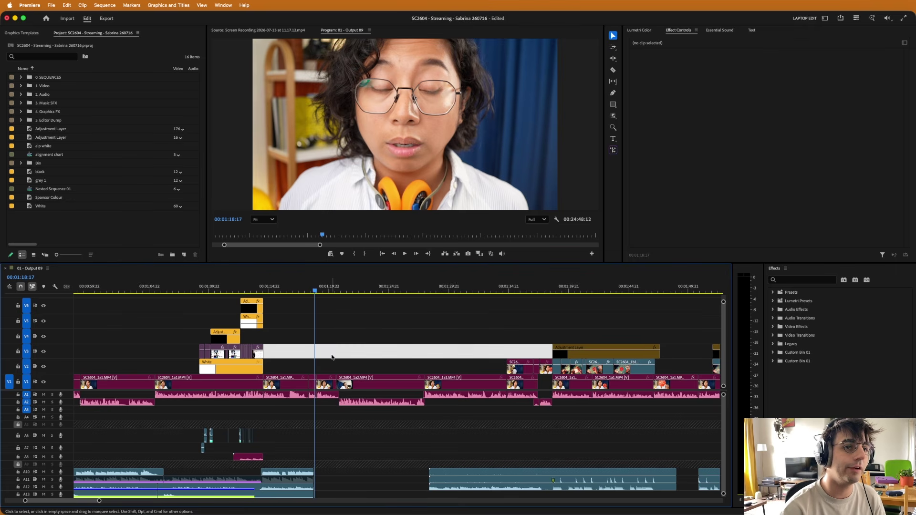
key("equal")
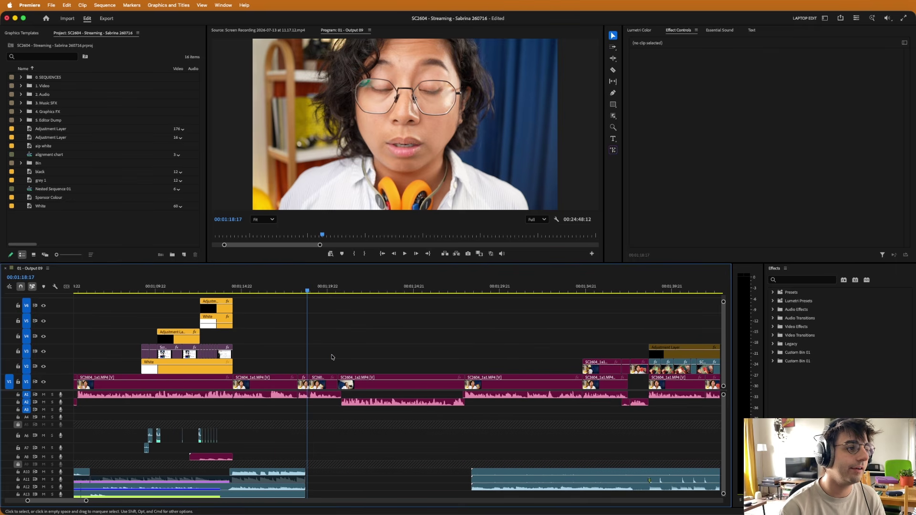
left_click(332, 357)
key("space")
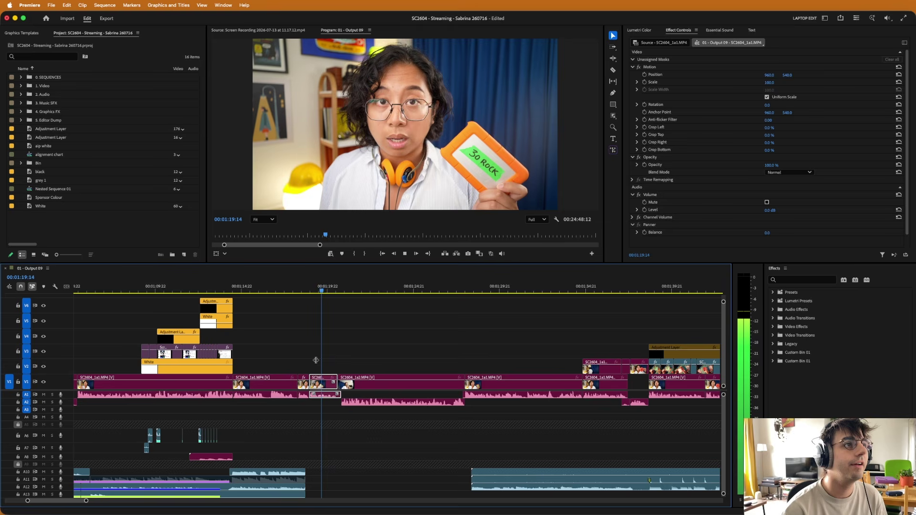
key("space")
Open the SC2604_1a1.MP4 clip near 00:01:19:20 in the source monitor and play the raw footage following the cut.
left_click(321, 387)
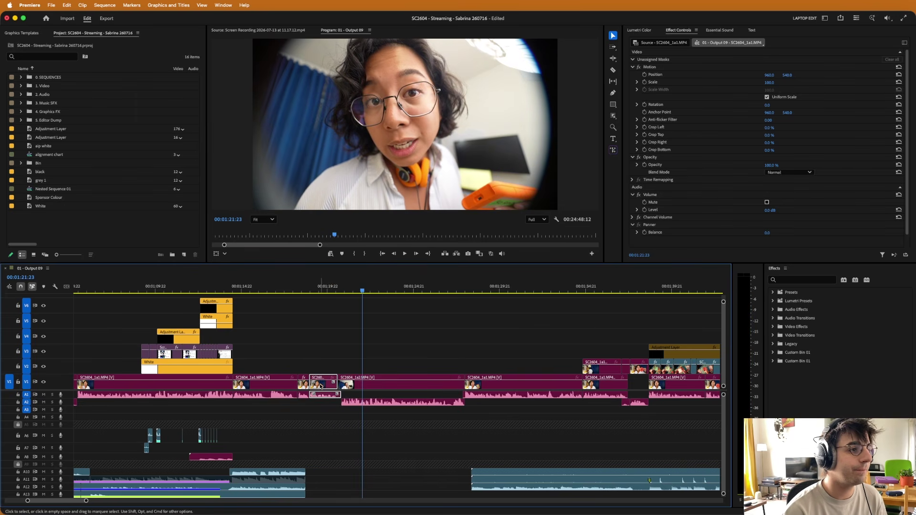
left_click(328, 387)
key("f")
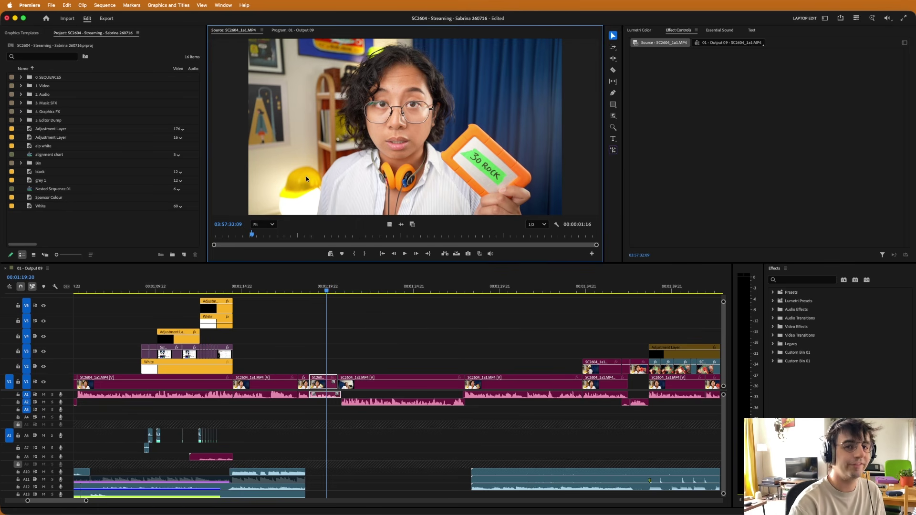
key("space")
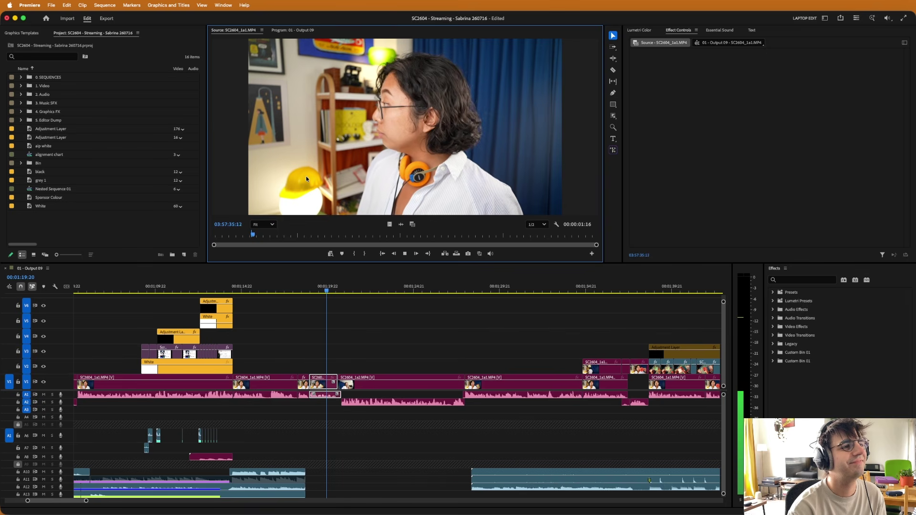
key("space")
Open the SC2604_1a2.MP4 clip at 00:01:20:21 in the source monitor and replay the raw footage around its start.
left_click(350, 381)
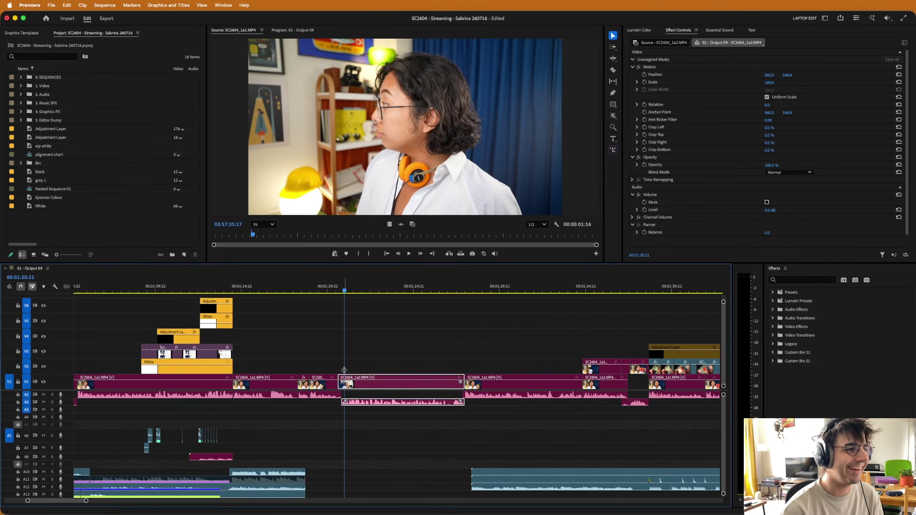
double_click(351, 386)
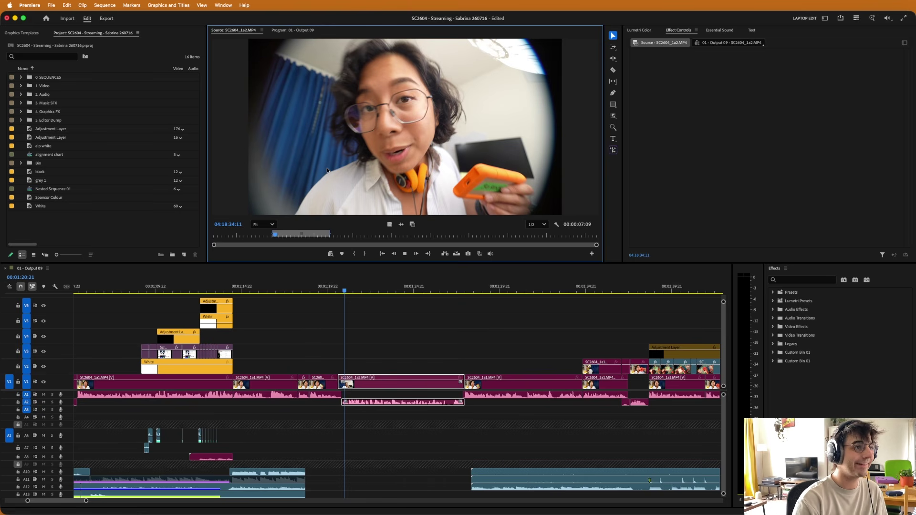
key("j")
key("k")
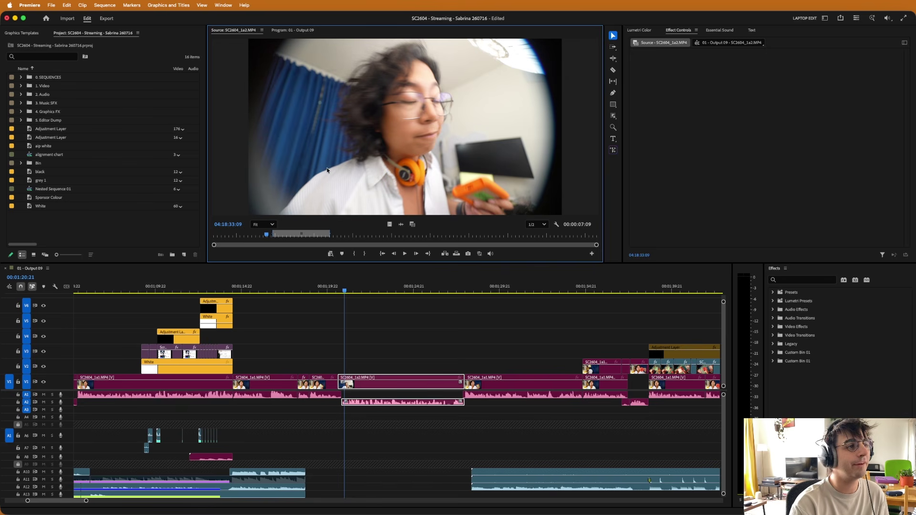
key("l")
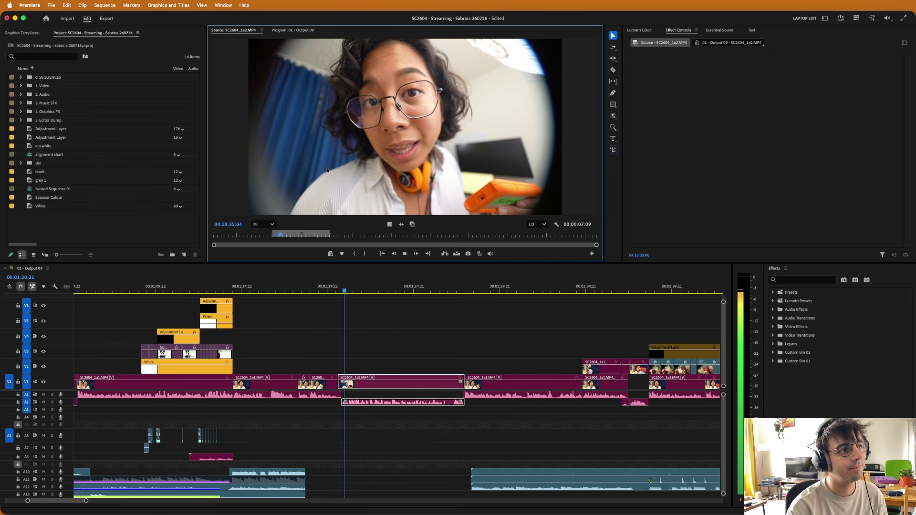
key("k")
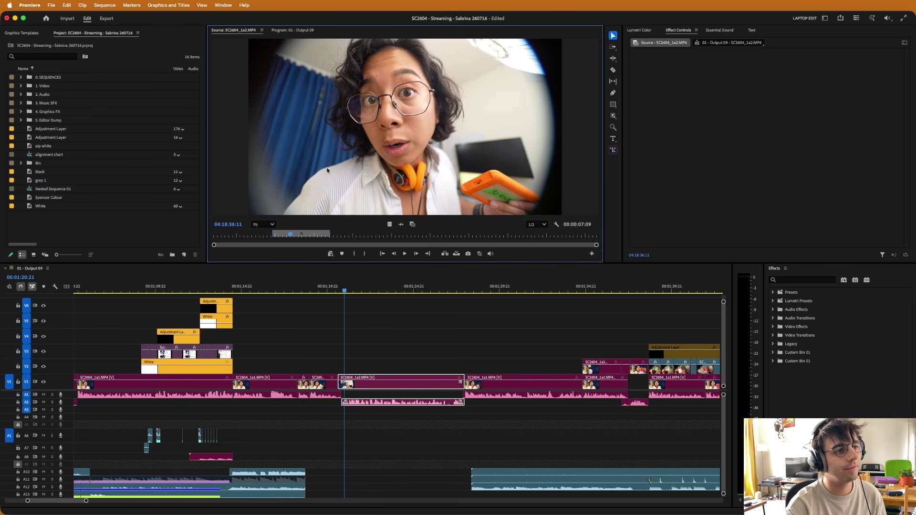
Play the sequence from 00:01:20:21 and examine both transitions into and out of the fisheye SC2604_1a2.MP4 clip.
left_click(409, 444)
key("space")
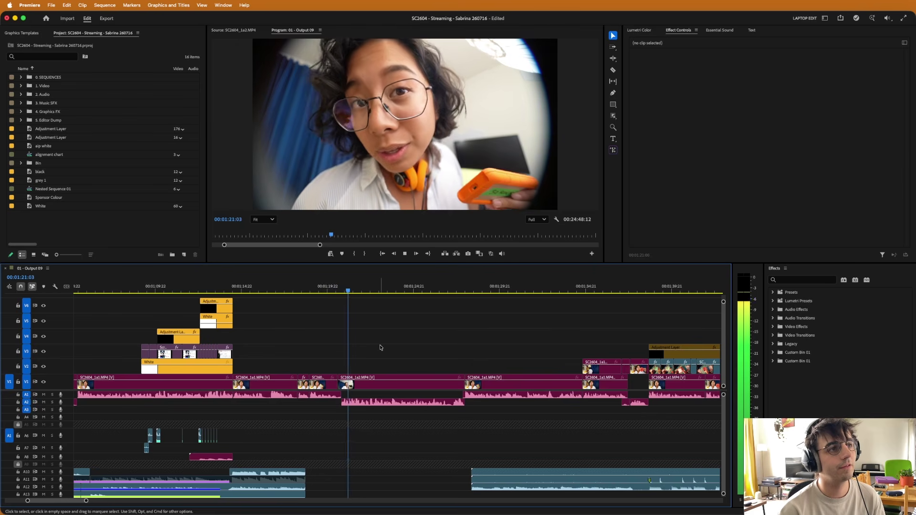
key("space")
left_click(410, 347)
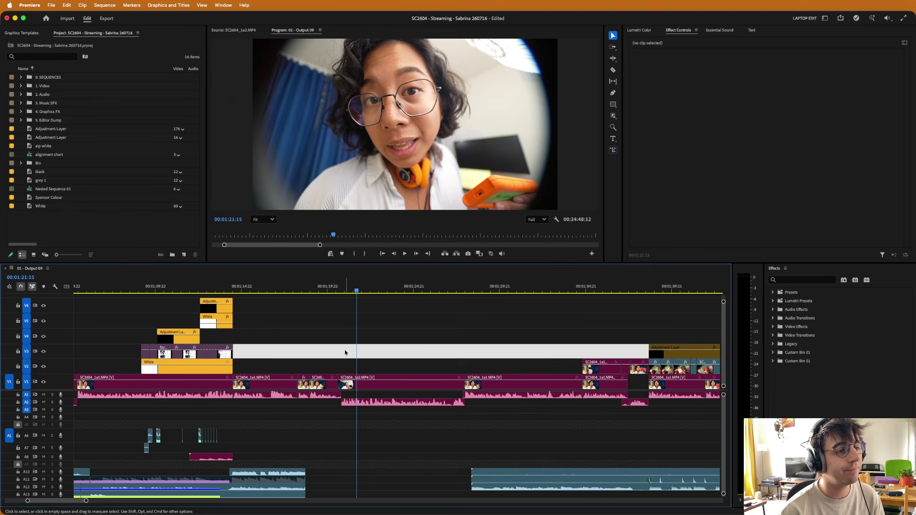
left_click_drag(328, 356, 464, 363)
key("space")
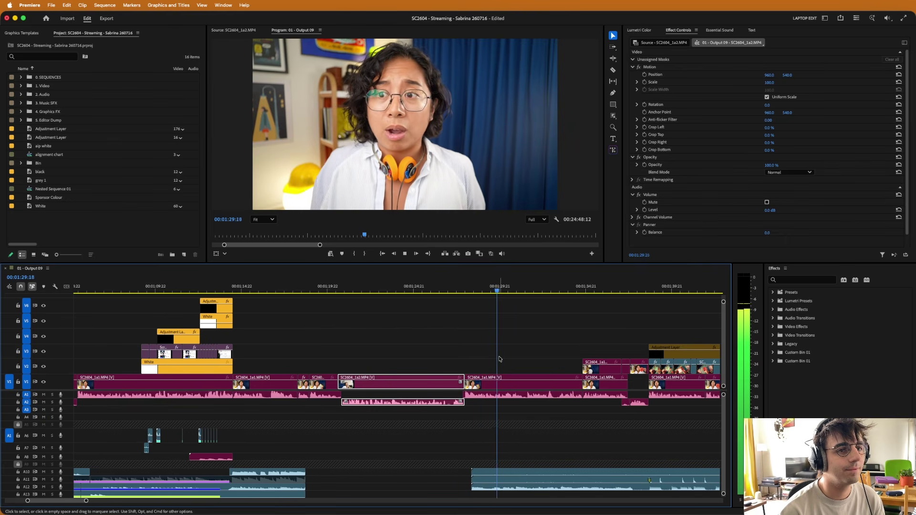
Move along to 00:02:11:22 and scrub the SC2604_1b2.MP4 camera-screen shot between 00:02:12:21 and 00:02:14:10.
scroll(499, 359, "right", 5)
left_click(447, 340)
left_click_drag(448, 340, 499, 323)
key("z")
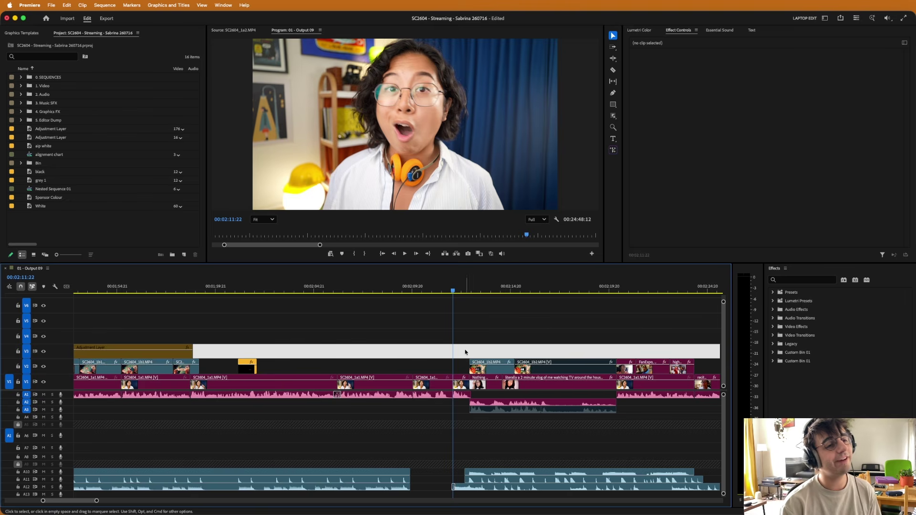
left_click(474, 351)
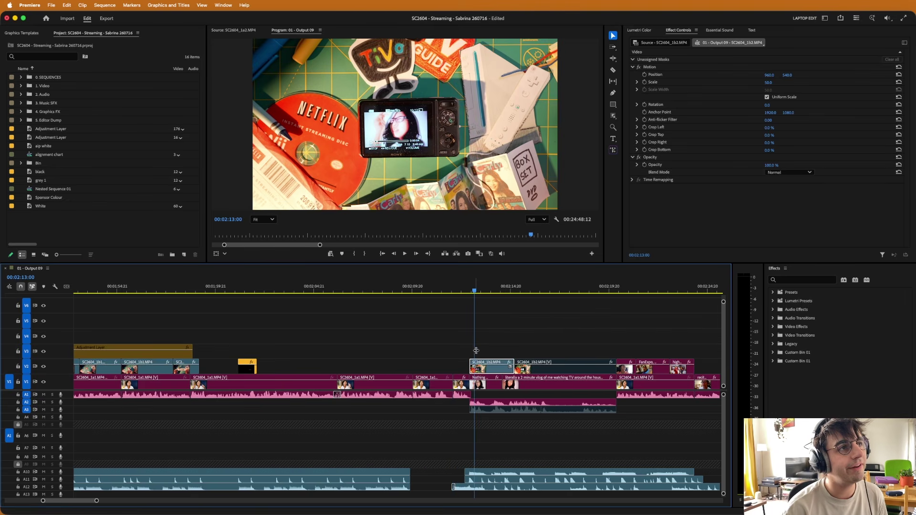
left_click_drag(476, 351, 497, 349)
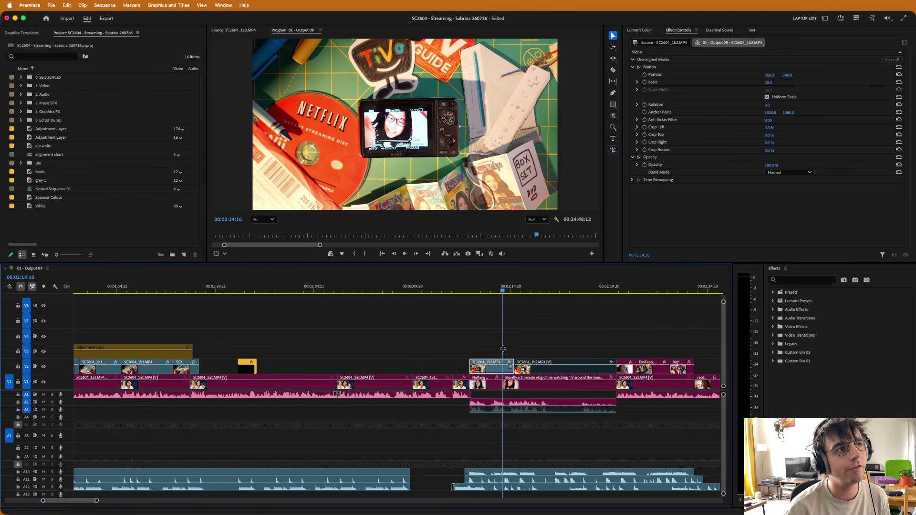
left_click_drag(512, 346, 471, 347)
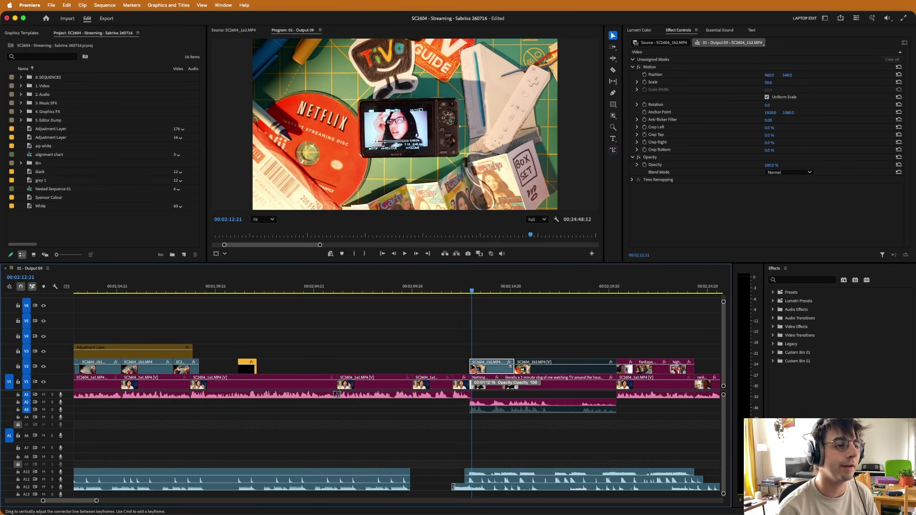
Play the sequence from just before the camera-screen shot through the old vlog footage to about 00:02:30:03.
scroll(471, 367, "right", 3)
scroll(423, 366, "right", 4)
left_click(310, 357)
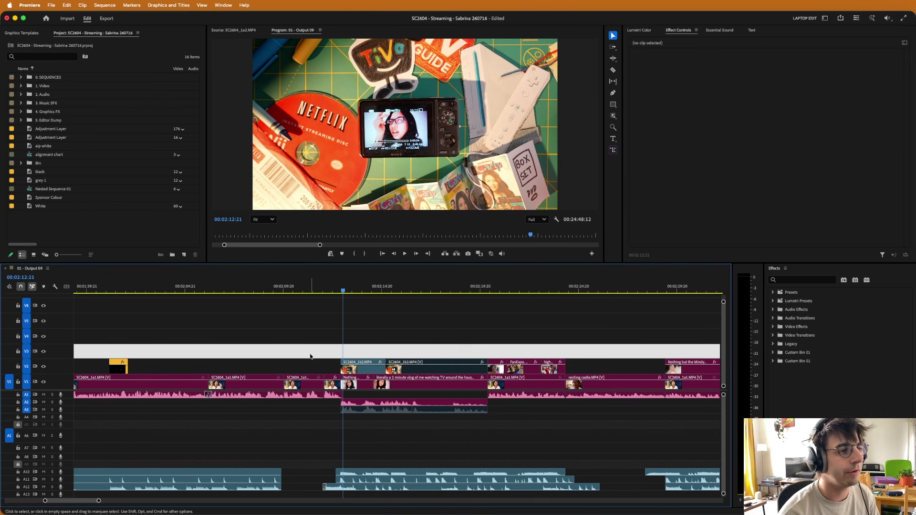
key("space")
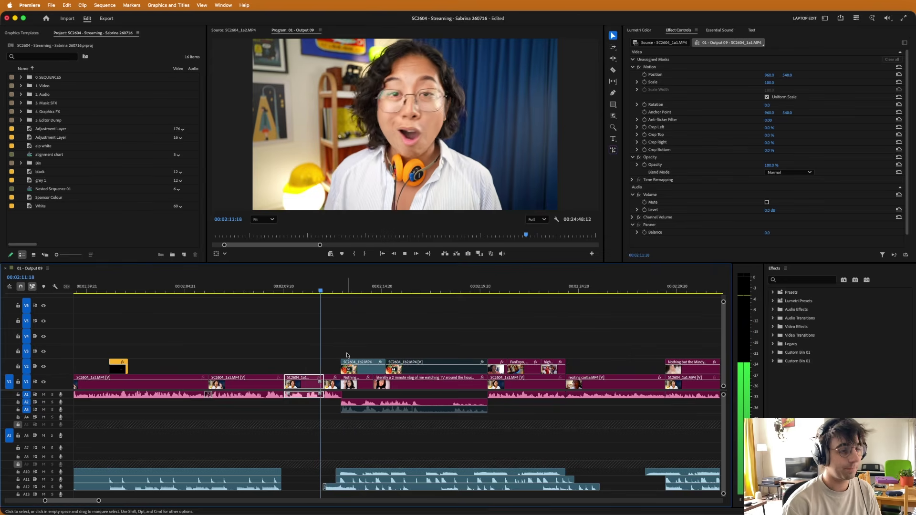
left_click(346, 442)
left_click(355, 441)
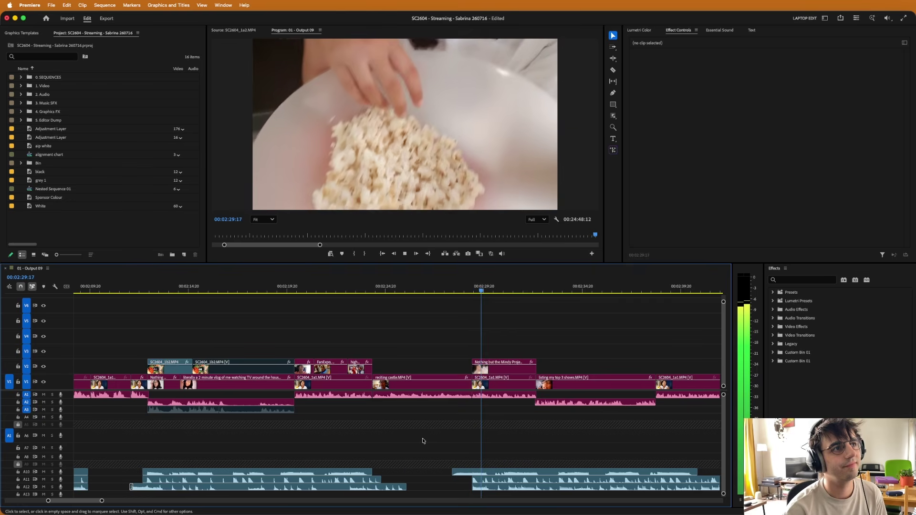
key("space")
Examine the Nothing but the Mindy Project clip on V2 and the vlog clips surrounding 00:02:30:03.
scroll(488, 370, "right", 3)
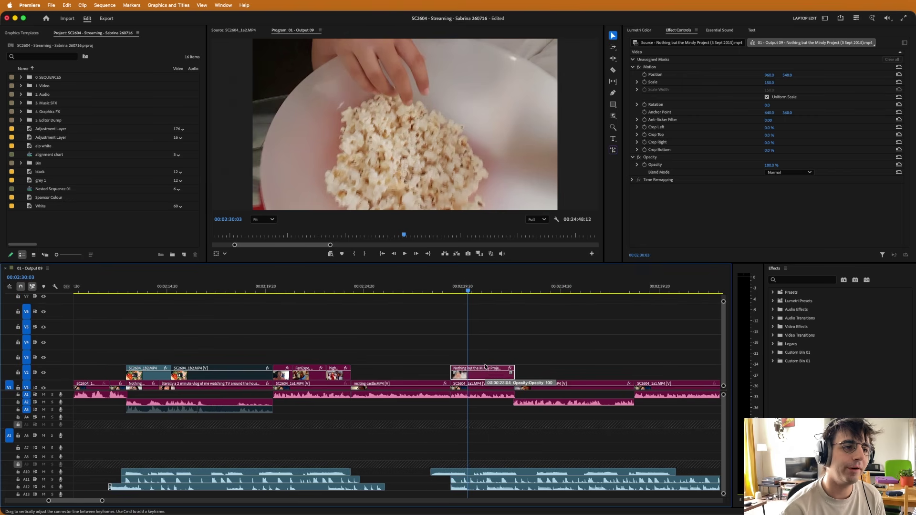
left_click(414, 415)
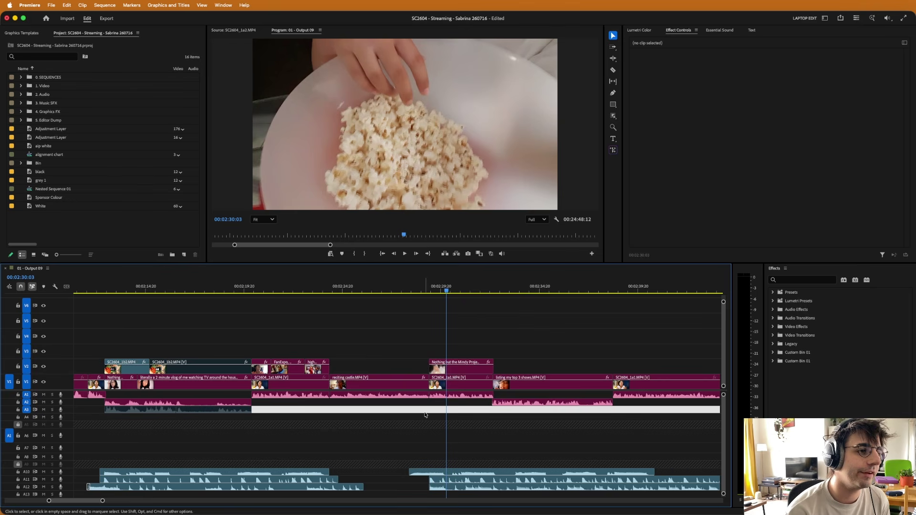
key("minus")
key("minus")
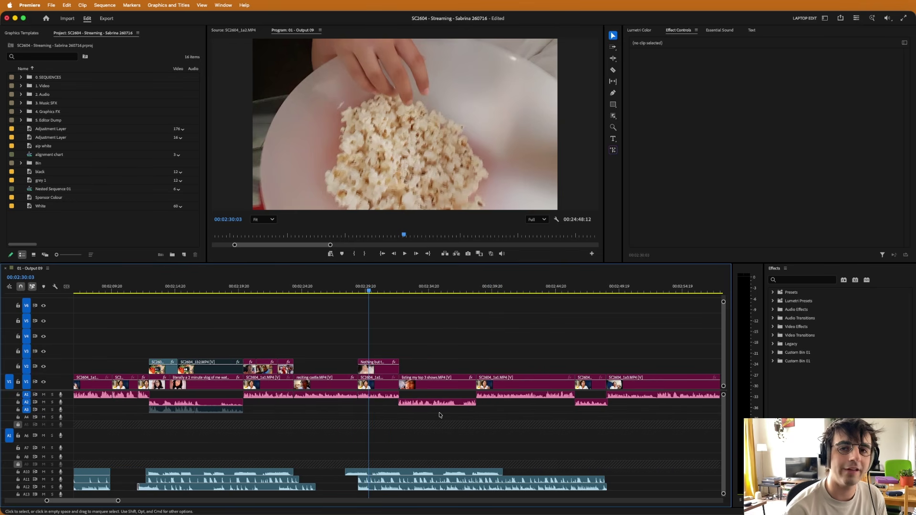
Scrub the listing my top 3 shows.MP4 vlog clip on V1 between 00:02:32:17 and 00:02:36:00.
scroll(439, 414, "right", 3)
left_click_drag(325, 290, 360, 335)
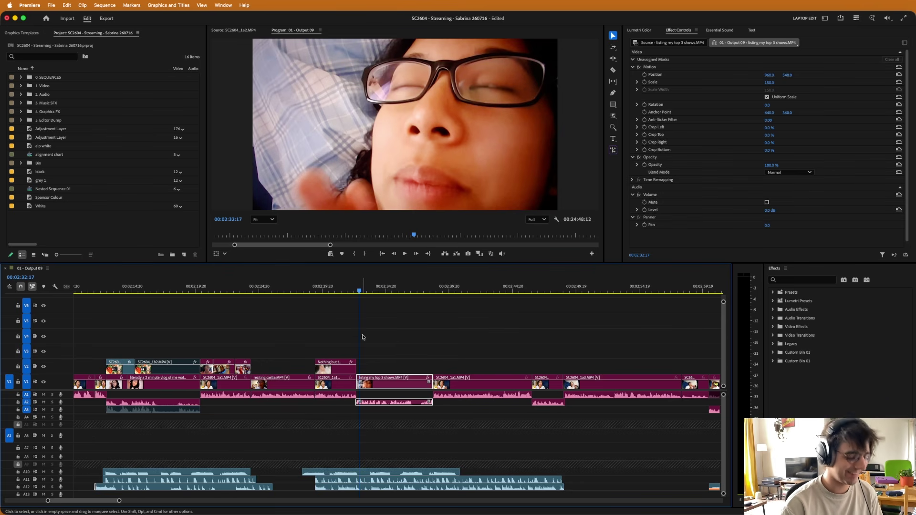
left_click(399, 341)
mouse_move(229, 289)
left_mouse_down()
mouse_move(241, 288)
mouse_move(219, 289)
left_mouse_up()
left_click_drag(133, 288, 322, 289)
left_click(401, 344)
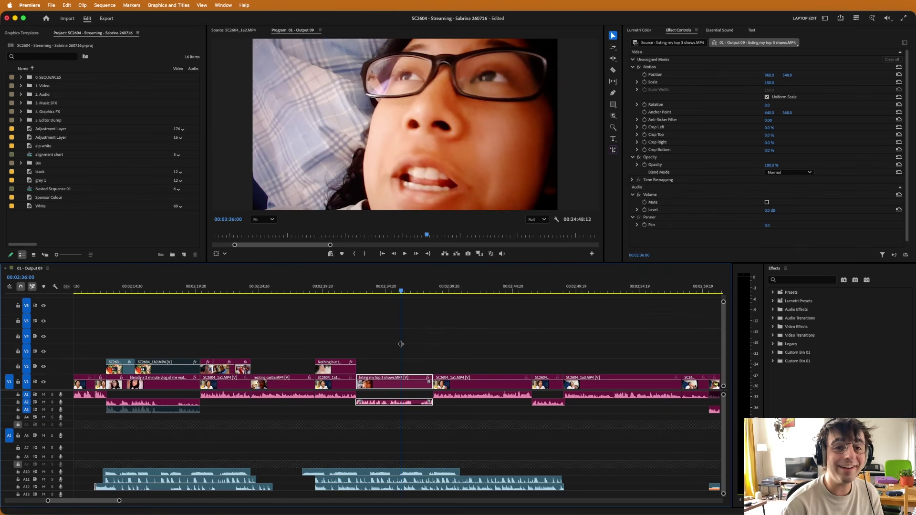
left_click(401, 344)
Scrub the run of vlog inserts from 00:02:22:21 across the reciting castle and listing my top 3 shows clips.
left_click(377, 370)
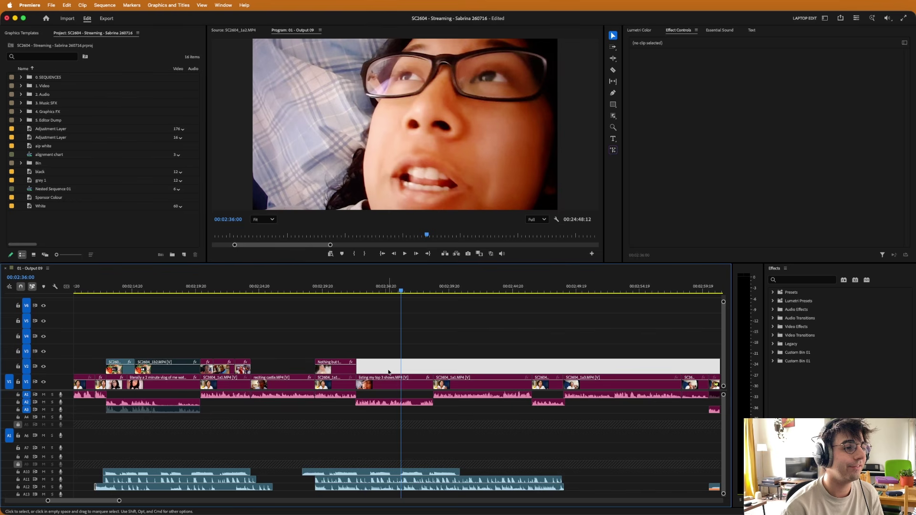
key("minus")
left_click(392, 373)
left_click(391, 373)
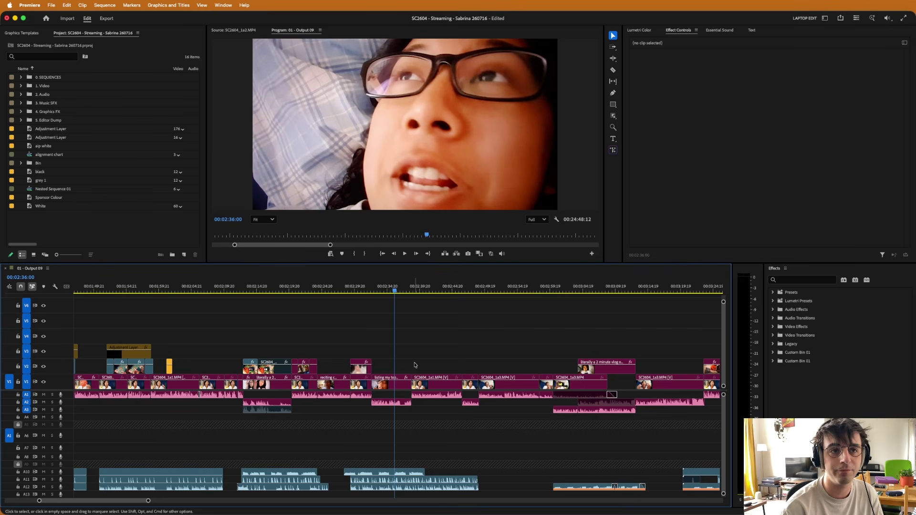
left_click(334, 382)
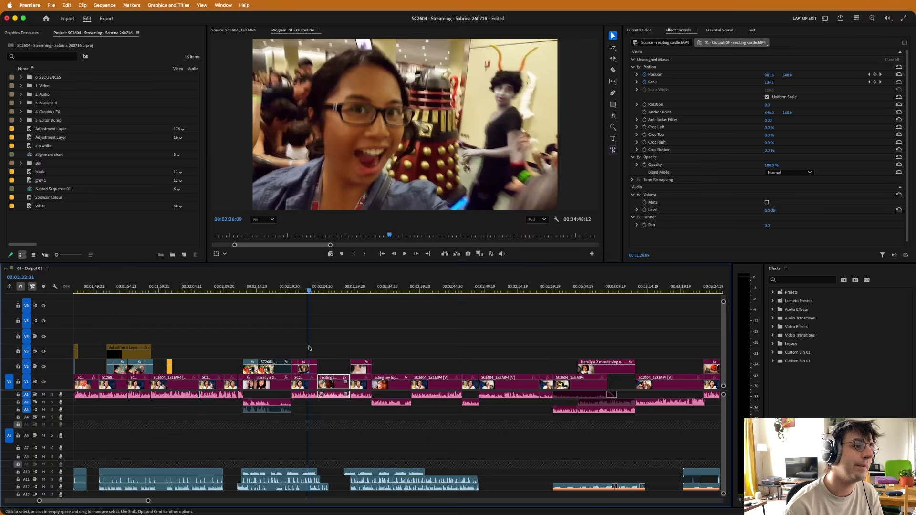
left_click_drag(345, 345, 385, 346)
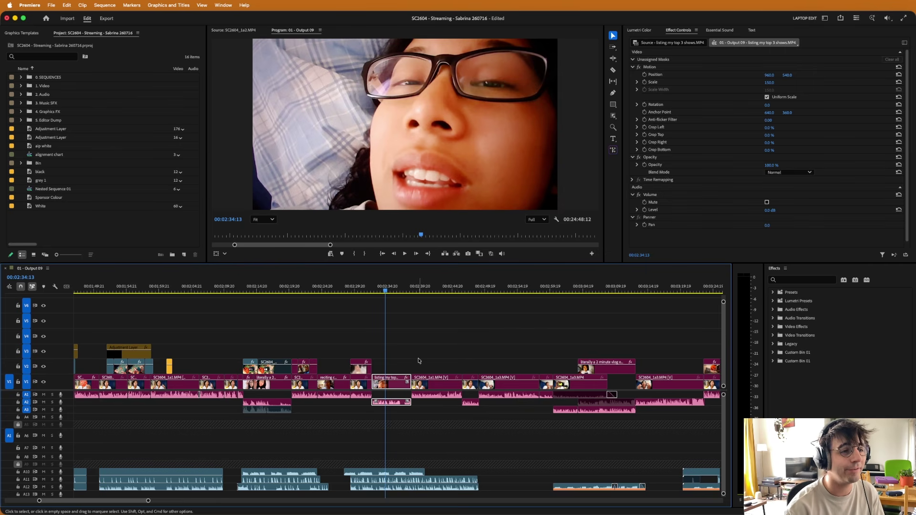
left_click_drag(385, 347, 457, 361)
Play the orange-hoodie B-roll around 00:03:54:07 and examine where SC2604_1a1.MP4 hands over to the voiceover audio.
key("space")
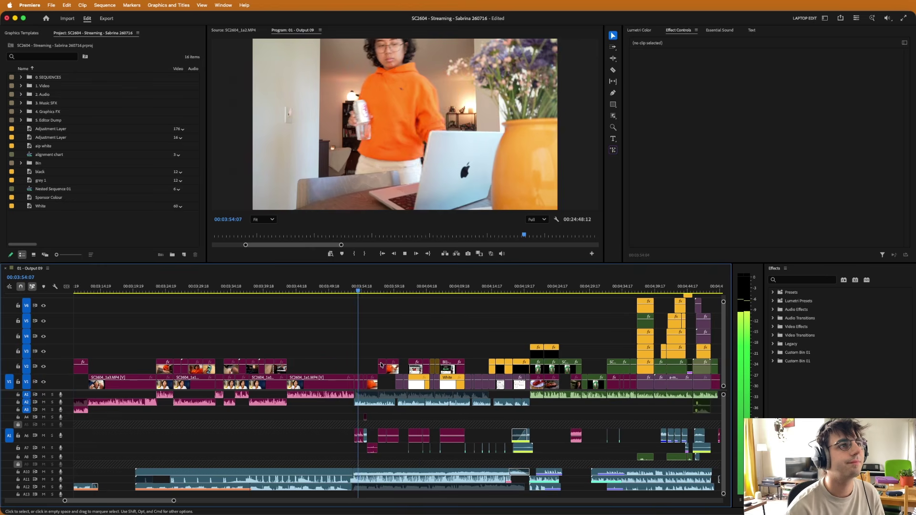
key("space")
left_click(322, 380)
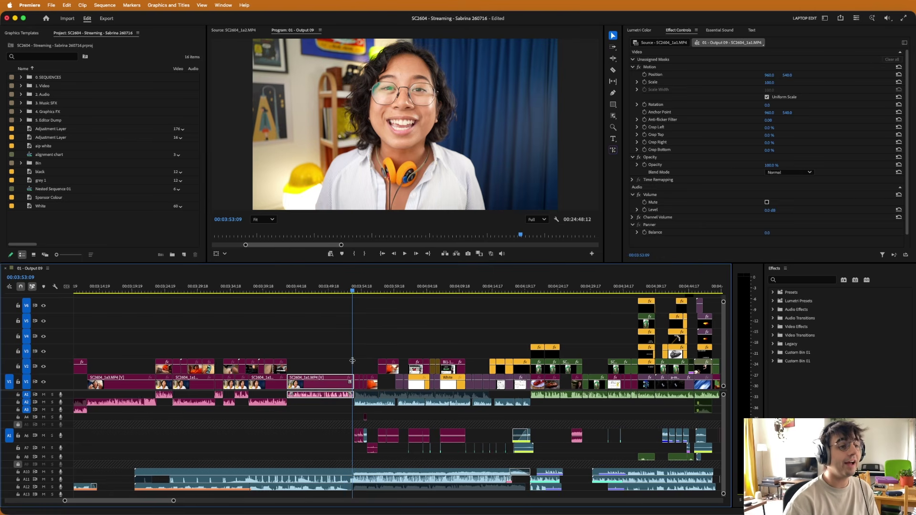
key("=")
left_click(348, 364)
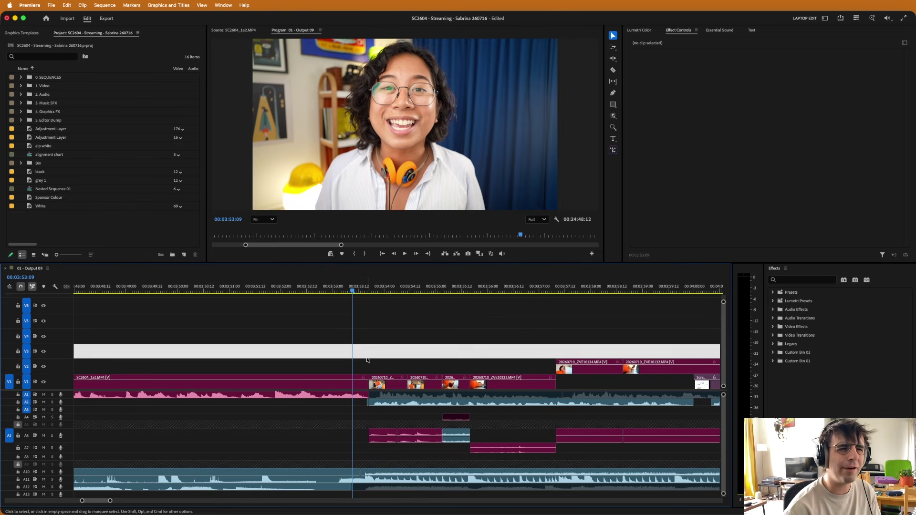
scroll(341, 369, "right", 2)
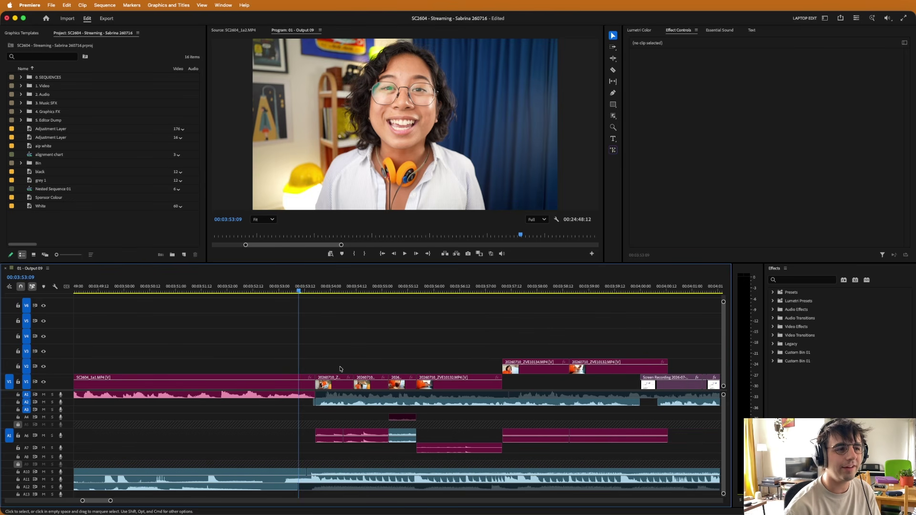
left_click(315, 405)
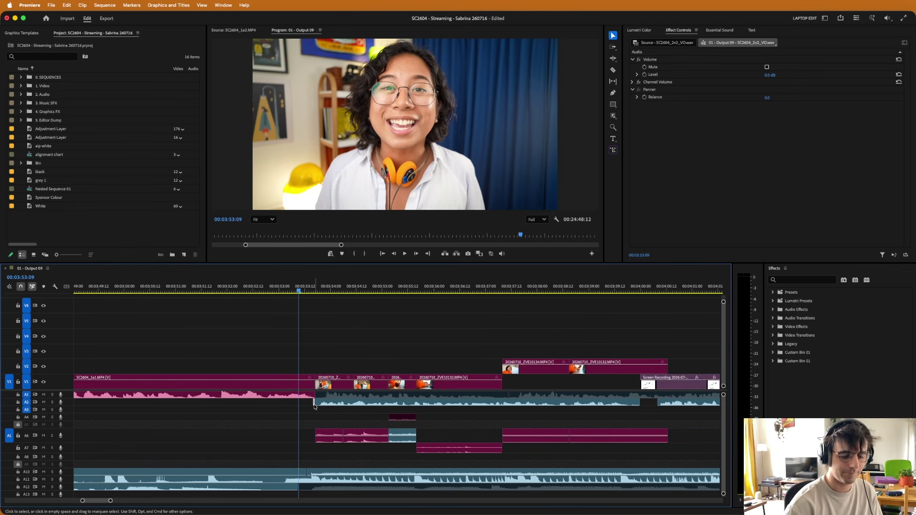
left_click(314, 407)
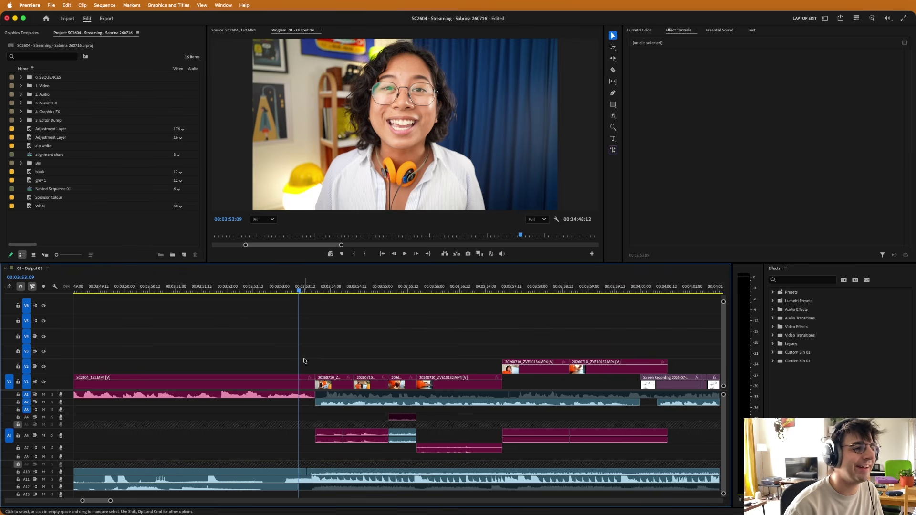
Play the transition from the talking-head clip at 00:03:53:09 into the B-roll and return to the cut at 00:03:53:16.
key("space")
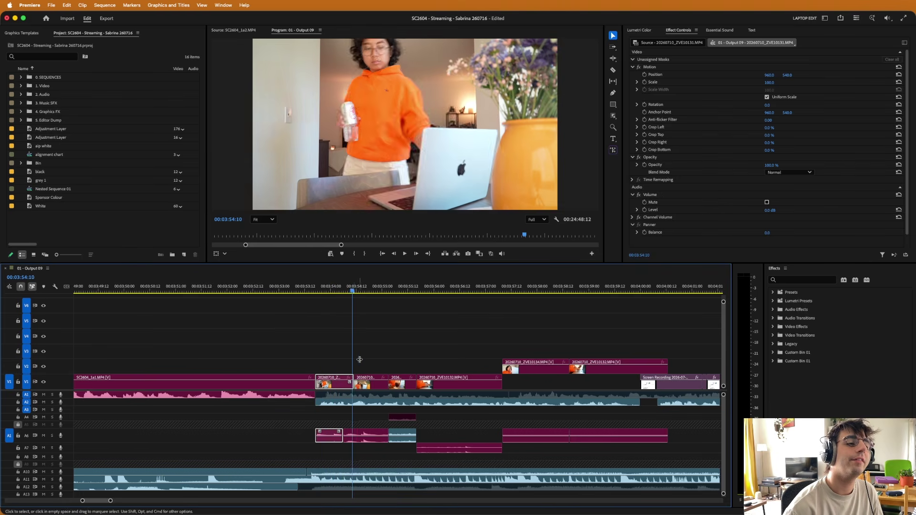
key("space")
key("z")
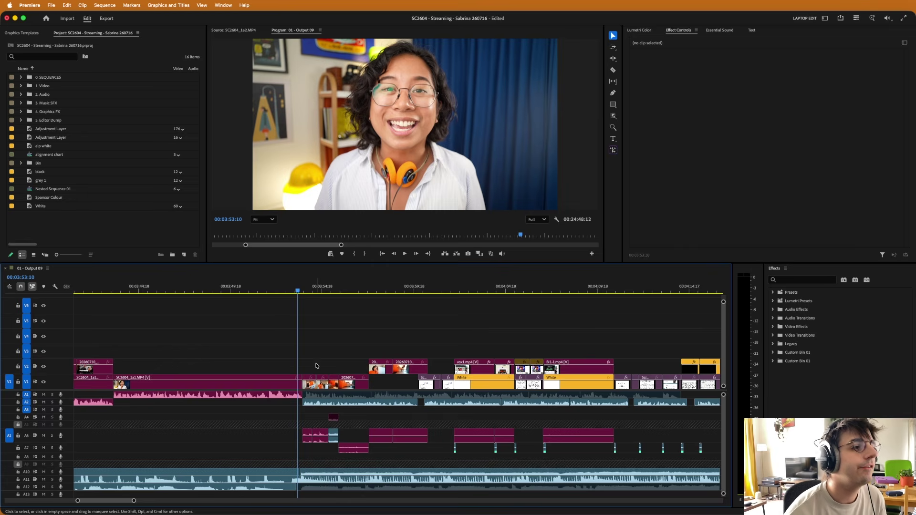
key("space")
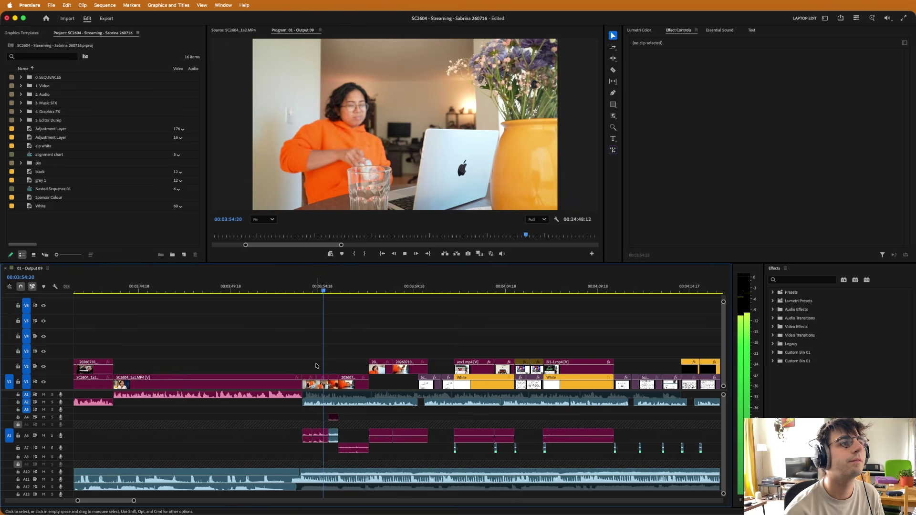
key("Up")
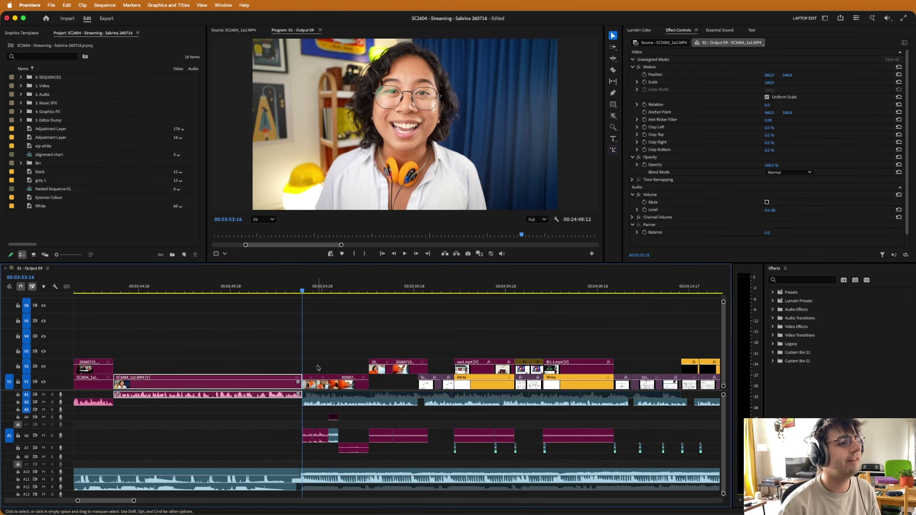
left_click(318, 368)
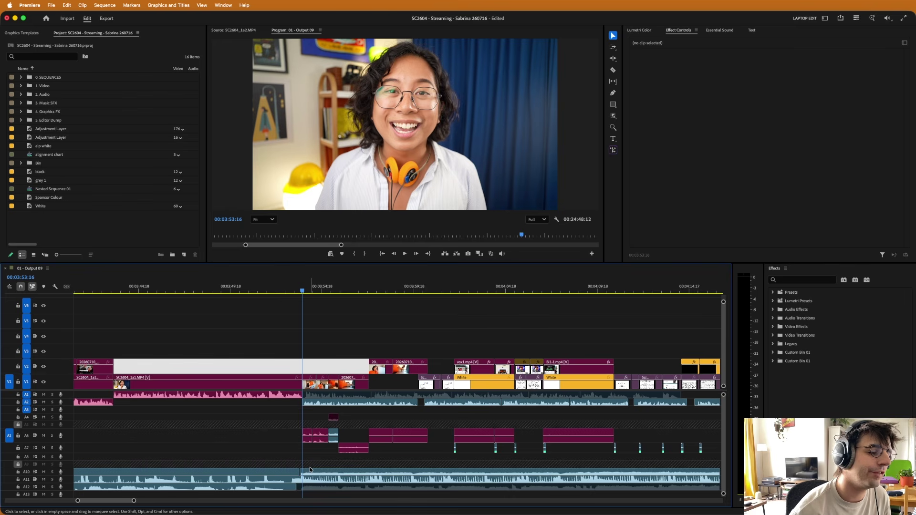
Solo the A11 music track to hear its change at the cut, and play from 00:03:53:06 into the laptop B-roll.
left_click(52, 479)
key("space")
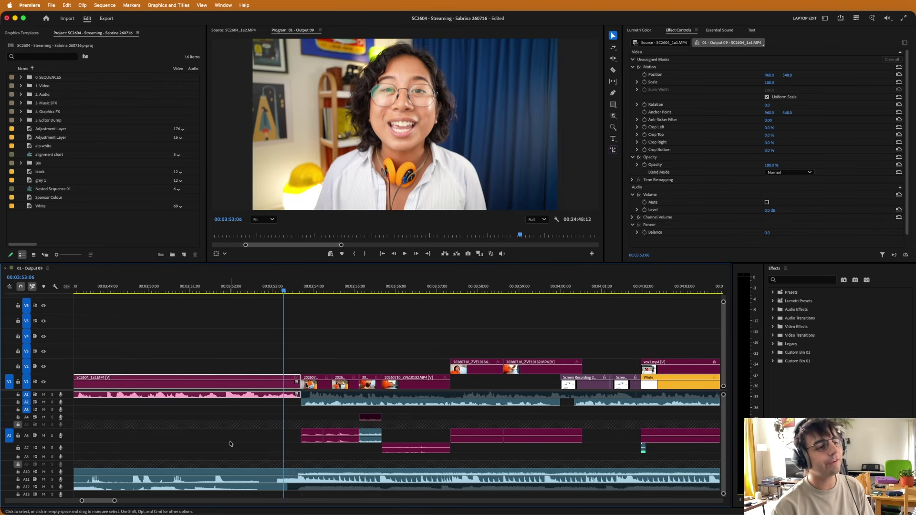
key("space")
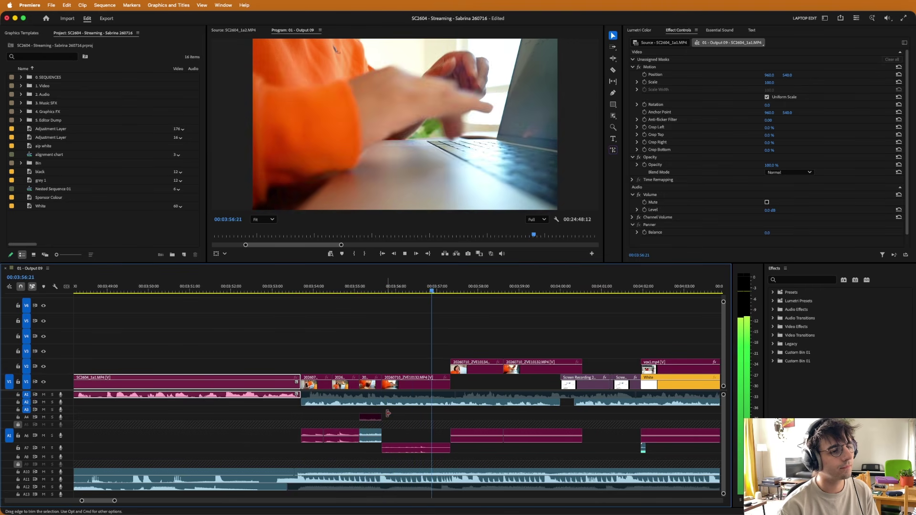
Select the 20260710_ZVE10132.MP4 clip and shuttle back and forth around 00:03:56:13 to locate the enter-key press.
left_click(416, 447)
key("j")
key("k")
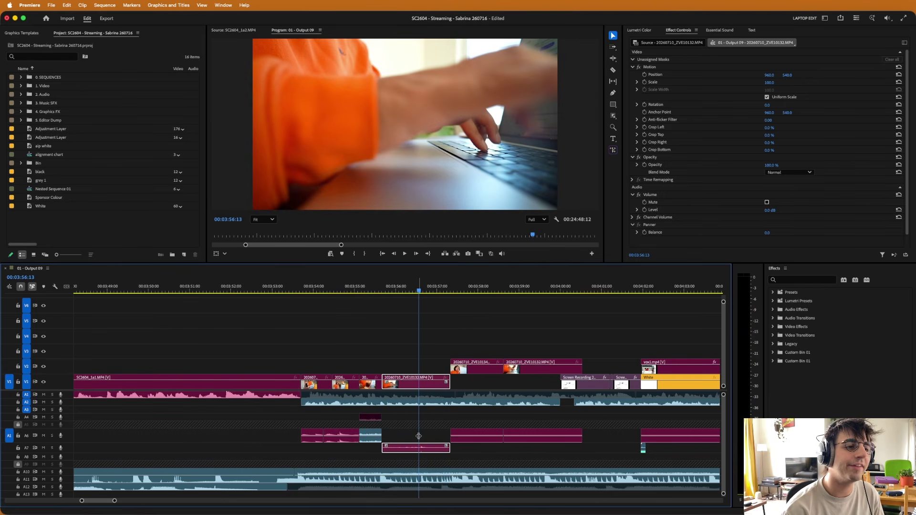
key("j")
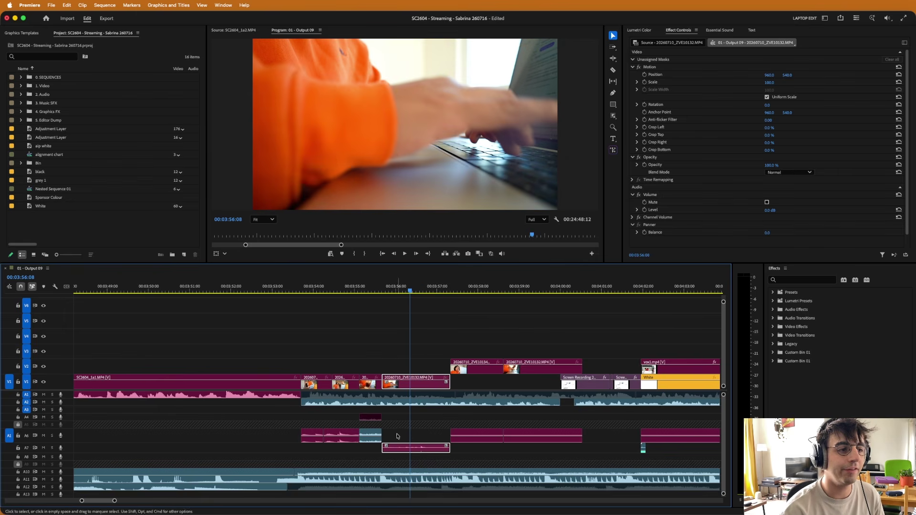
key("l")
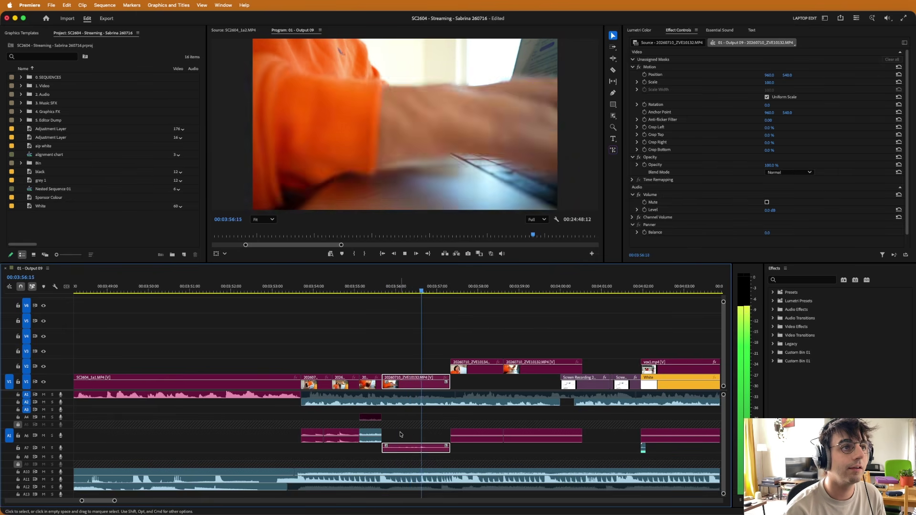
key("k")
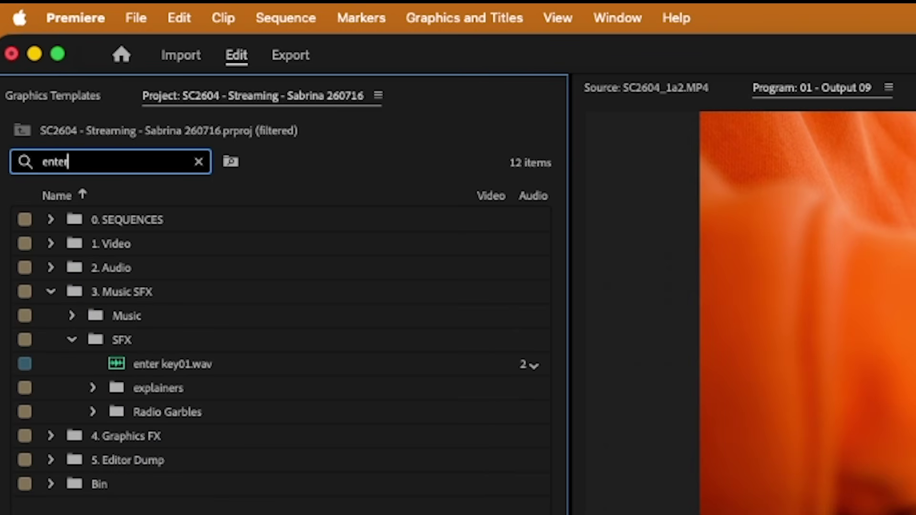
Add the enter key01.wav sound effect to A6, align it with the keystroke in the 20260710_ZVE10132.MP4 audio, and play it back.
left_click_drag(131, 354, 484, 285)
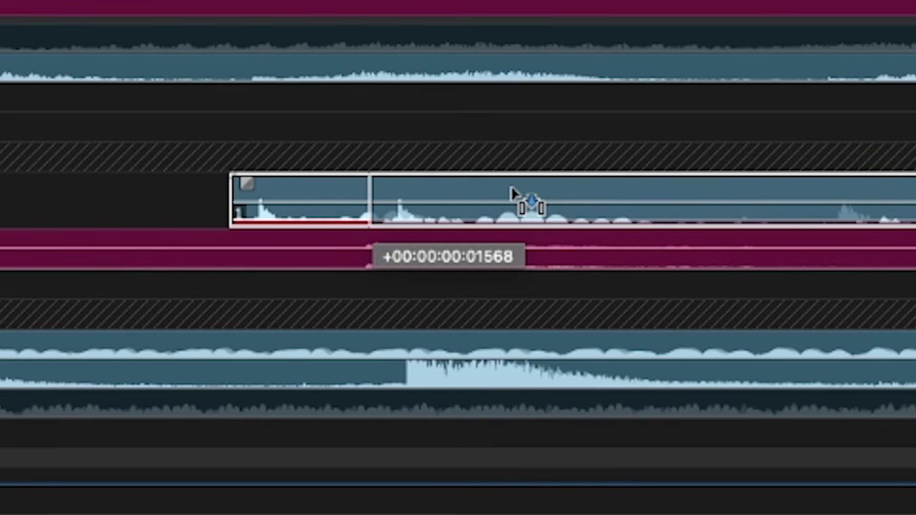
left_click_drag(515, 196, 485, 197)
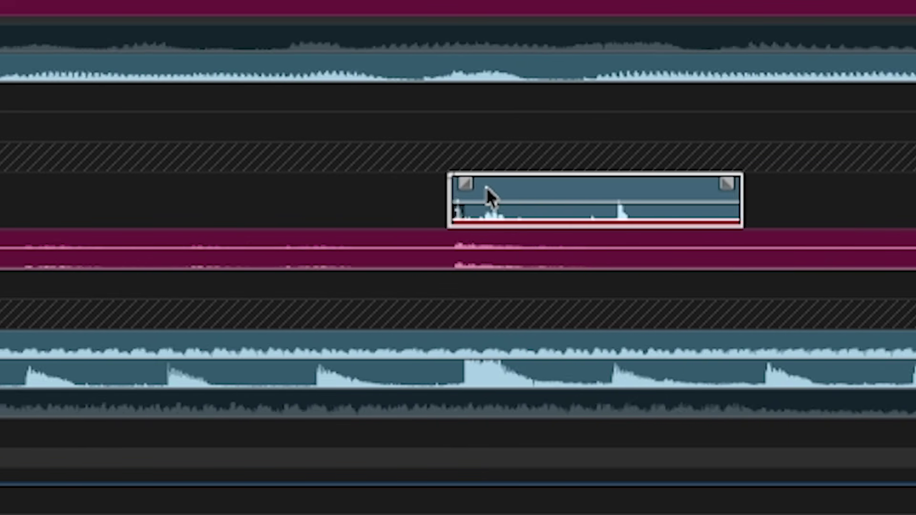
key("space")
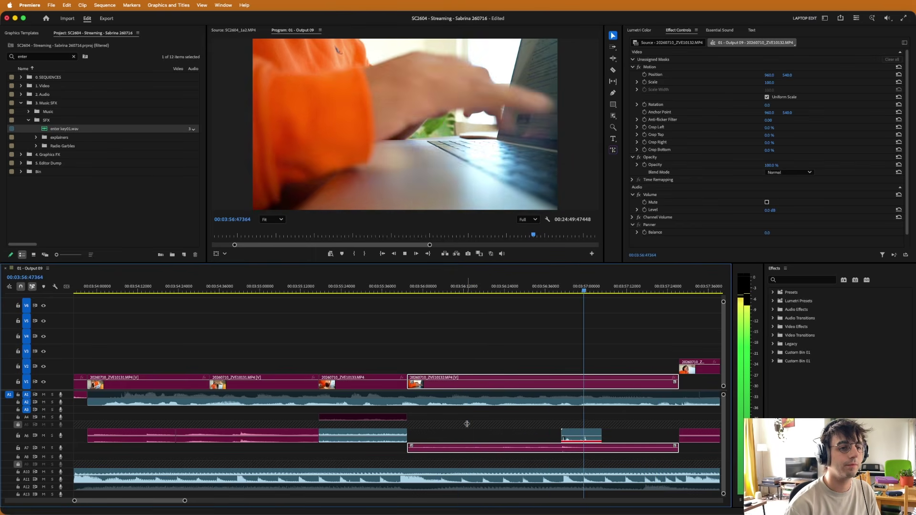
key("space")
Trim the end of the enter key01.wav clip to leave a single keystroke, and play the laptop shot with it.
left_click_drag(602, 435, 580, 435)
left_click(571, 436)
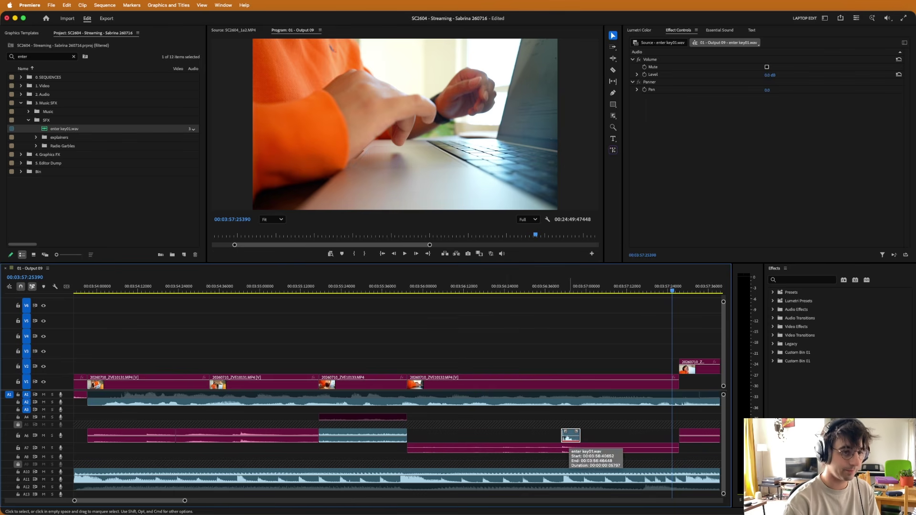
key("Up")
key("Up")
key("space")
key("minus")
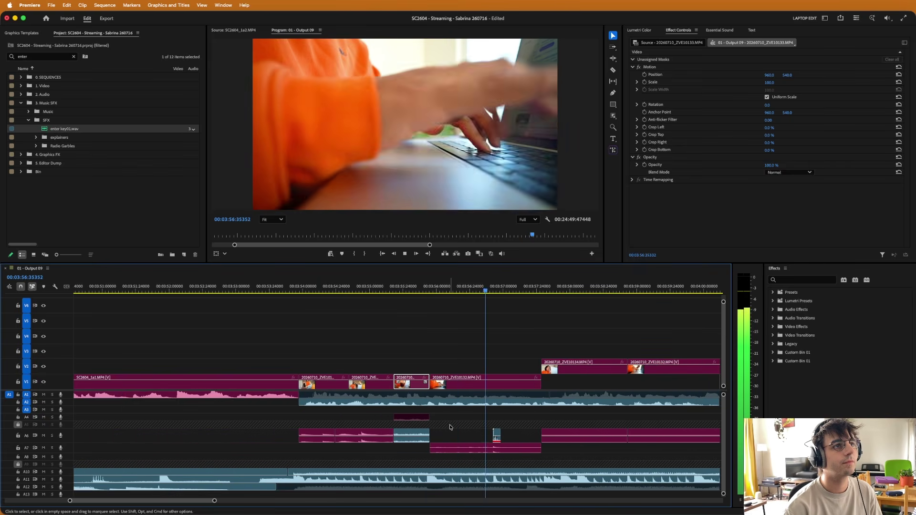
key("space")
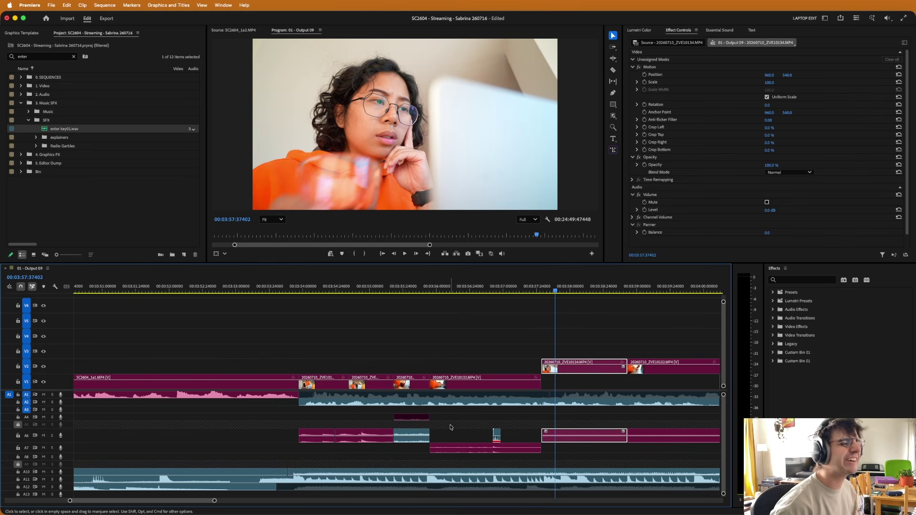
Play the sequence from the end of SC2604_1a1.MP4 through the B-roll and enter-key sound to about 00:03:58.
left_click(286, 343)
left_click(249, 337)
key("minus")
key("space")
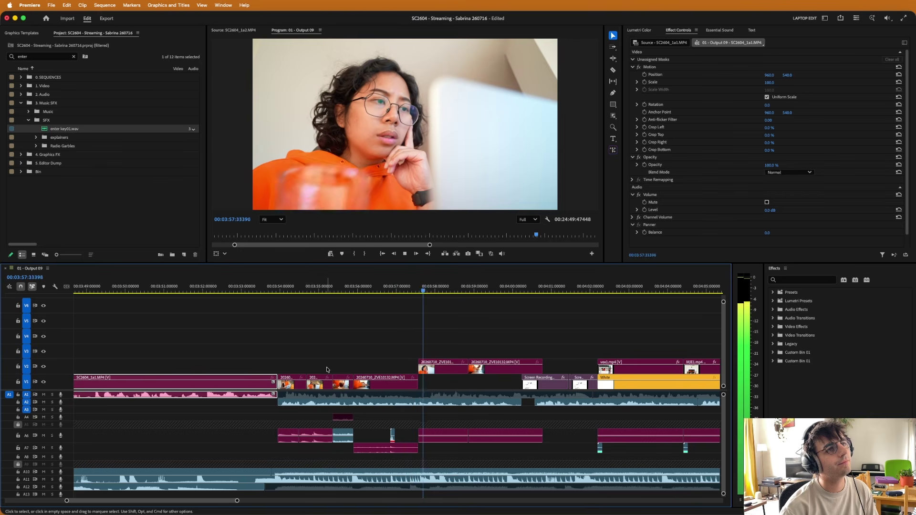
key("space")
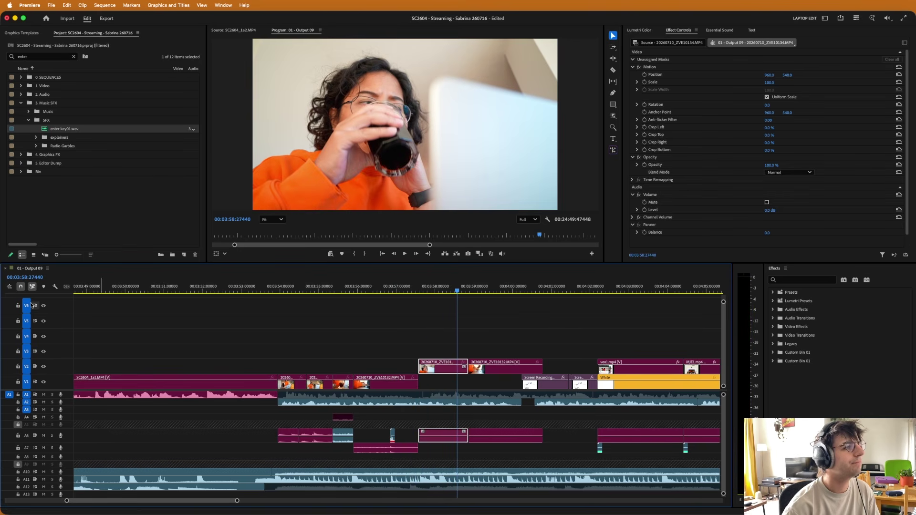
Turn off audio time units for the sequence and place the playhead at 00:03:56:07 in the typing shot.
left_click(47, 268)
left_click(84, 331)
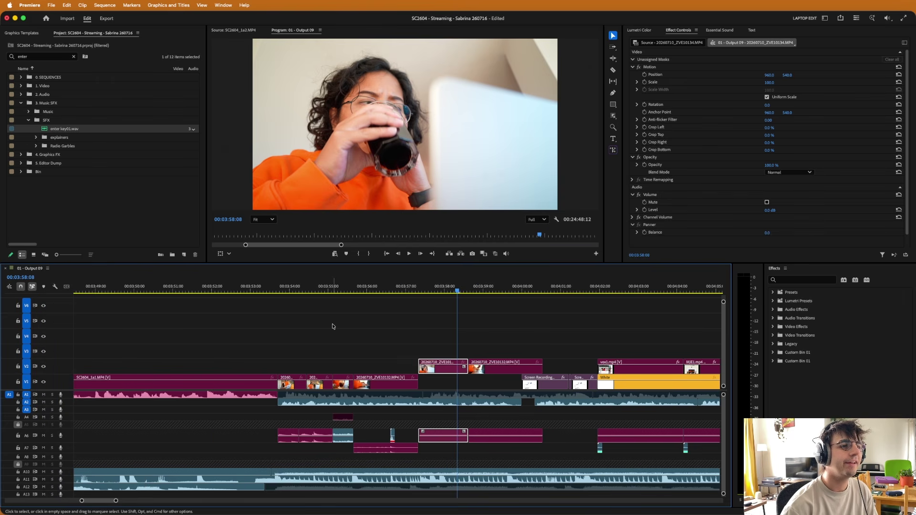
left_click(379, 321)
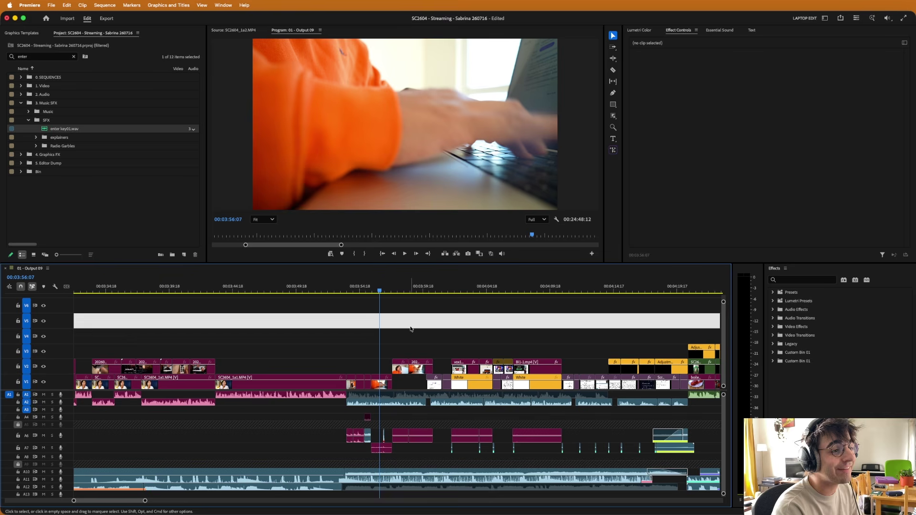
left_click(339, 363)
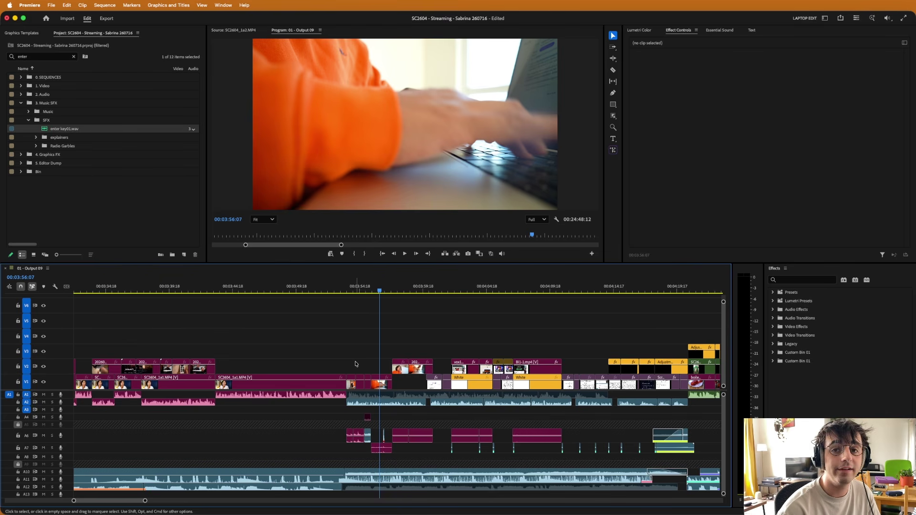
left_click(356, 365)
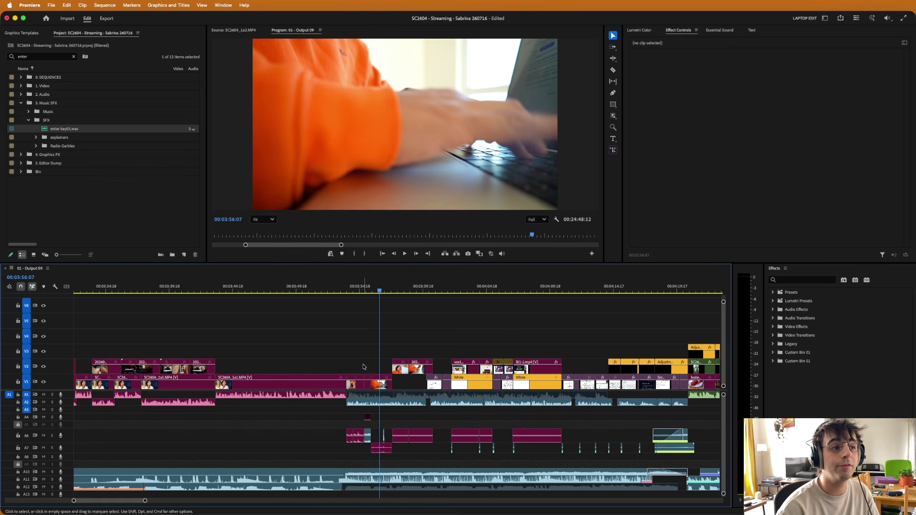
Show a wider stretch of the sequence and place the playhead at 00:03:19:22, where the long music bed starts.
scroll(364, 367, "down", 4)
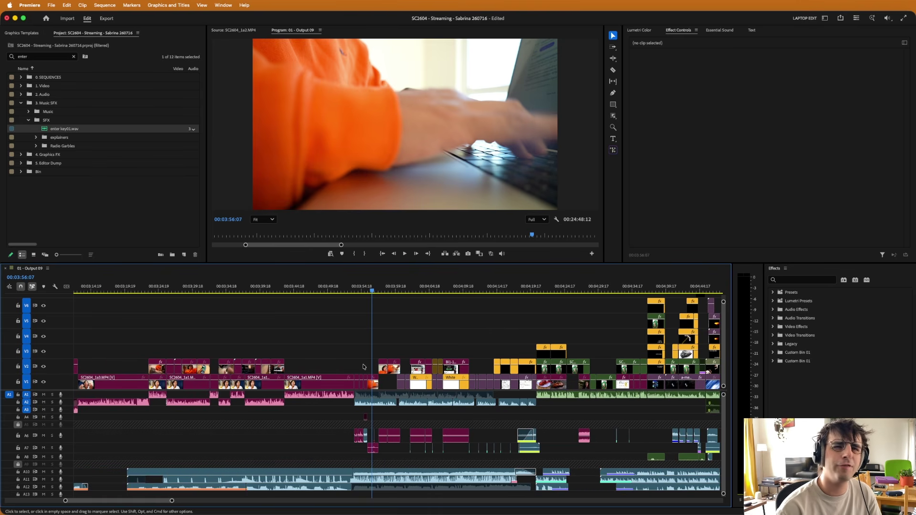
left_click(363, 367)
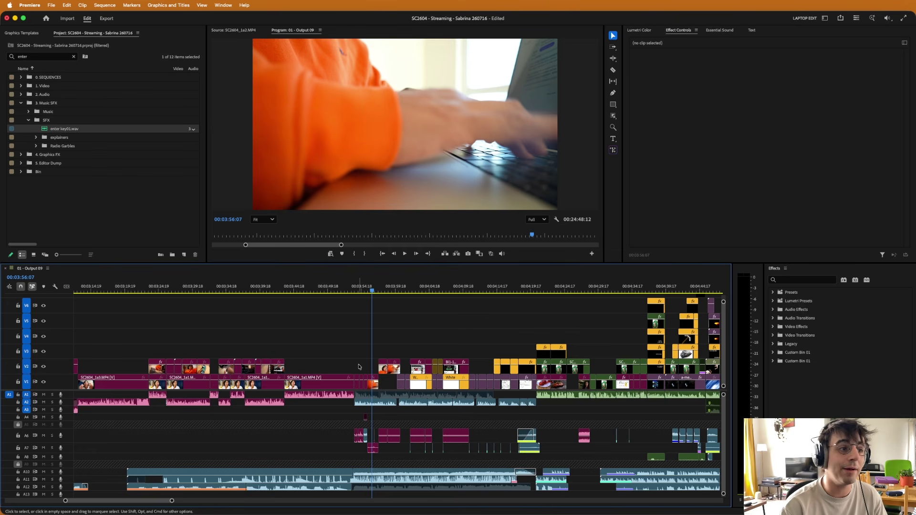
scroll(359, 366, "left", 2)
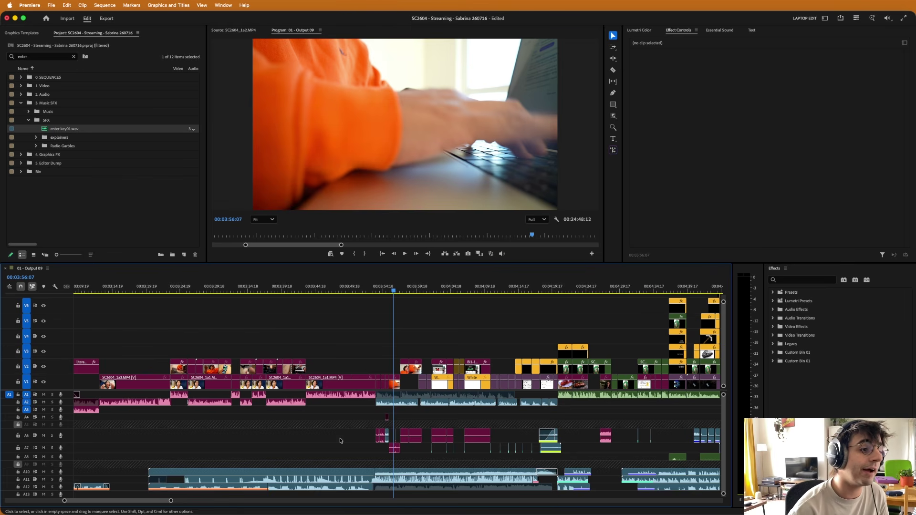
scroll(341, 440, "down", 2)
scroll(341, 440, "left", 5)
left_click(223, 434)
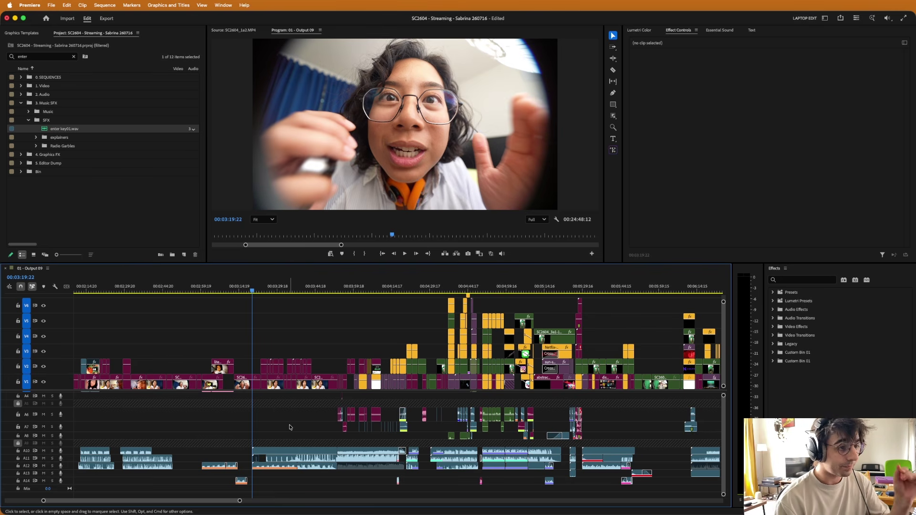
Go to the closing part of the sequence and place the playhead at 00:23:35:10 in the interview clip before the adjustment layer.
scroll(308, 493, "down", 3)
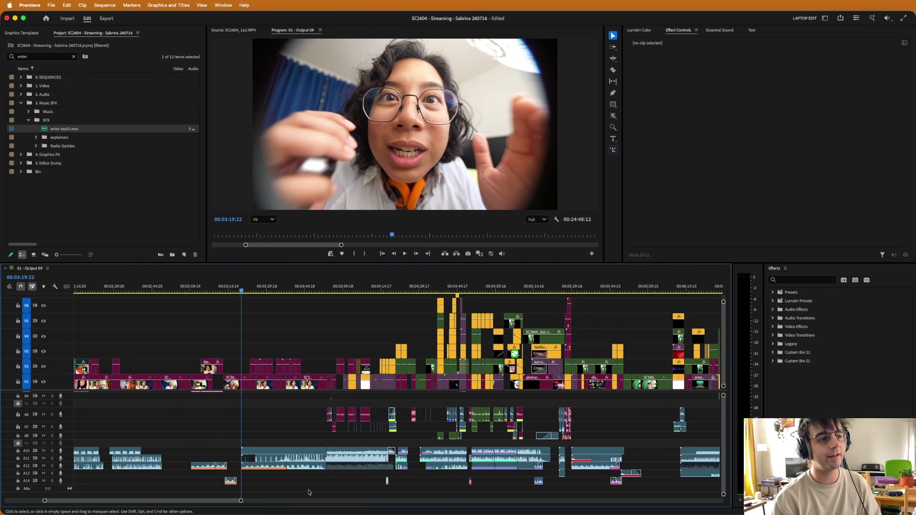
scroll(309, 493, "down", 15)
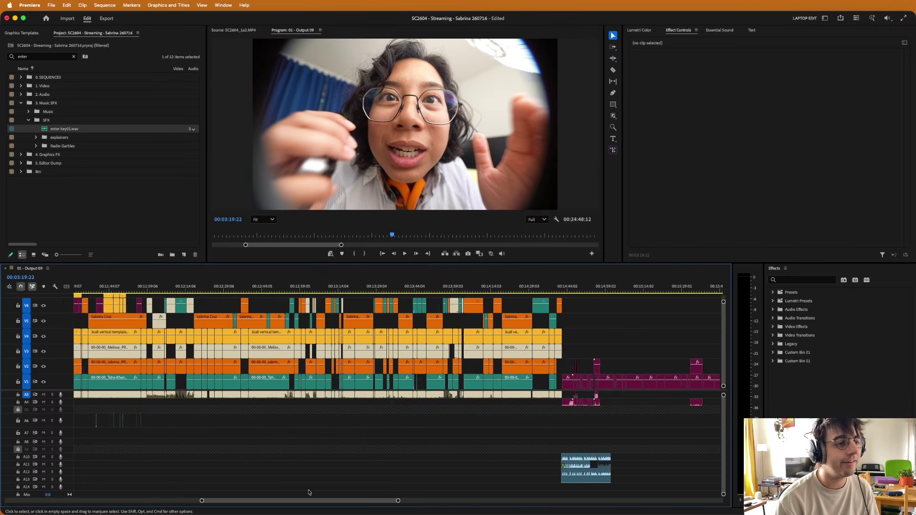
scroll(446, 456, "down", 5)
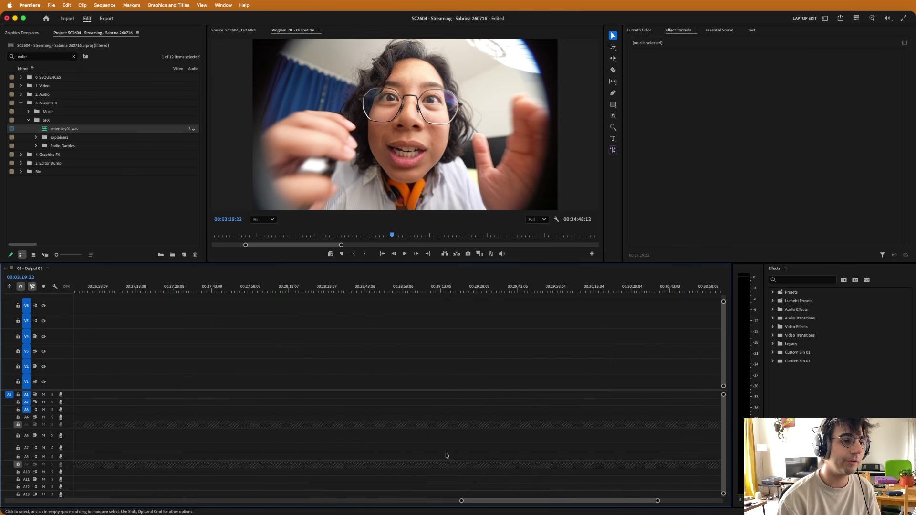
mouse_move(600, 456)
left_mouse_down()
mouse_move(593, 455)
mouse_move(634, 454)
mouse_move(606, 452)
left_mouse_up()
scroll(473, 450, "down", 3)
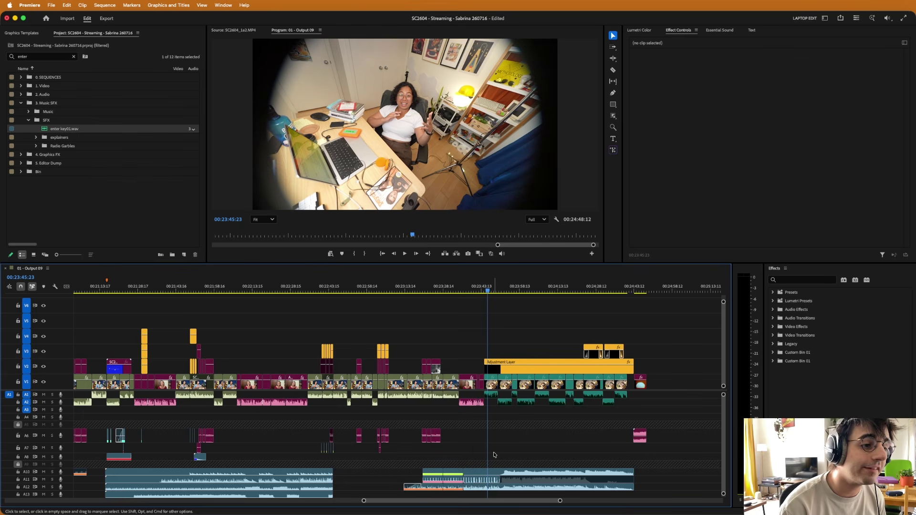
left_click(493, 452)
scroll(493, 451, "down", 2)
left_click(466, 433)
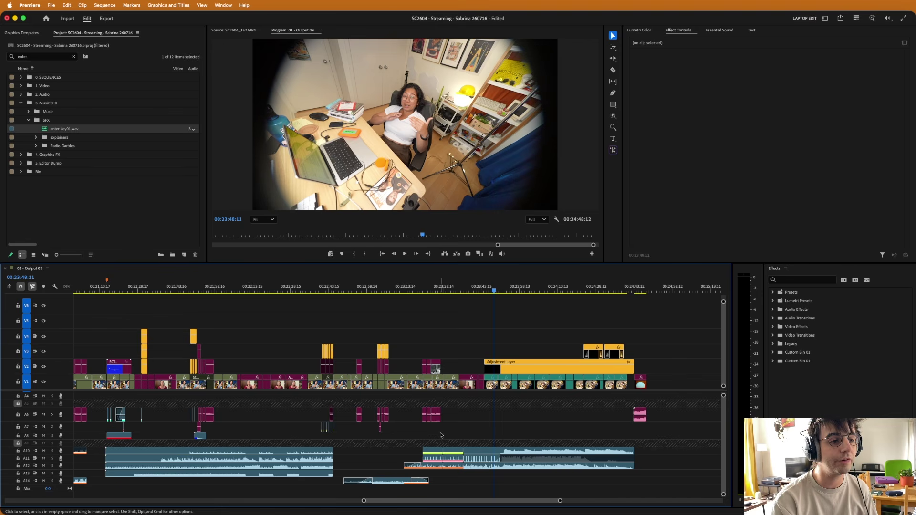
key("Up")
key("Down")
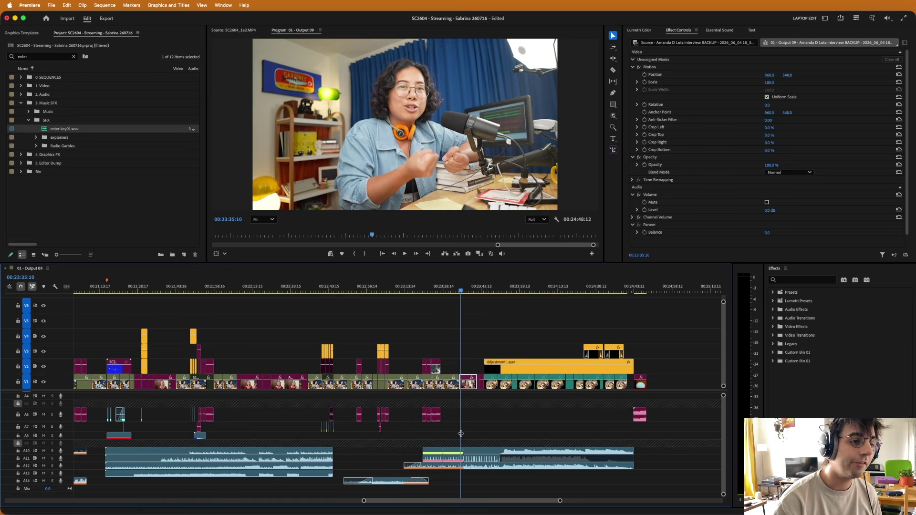
Play the interview clip into the wide desk shot under the adjustment layer, following the music change on the lower audio tracks.
key("space")
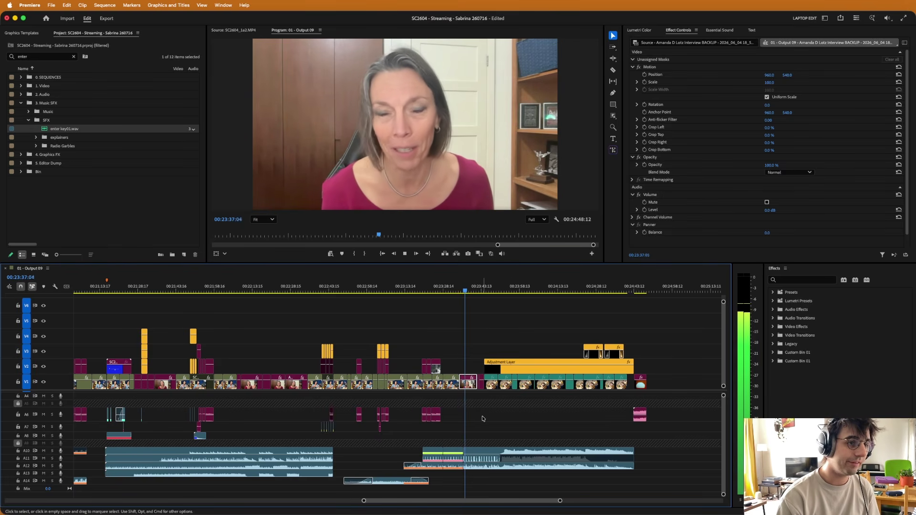
scroll(482, 440, "up", 2)
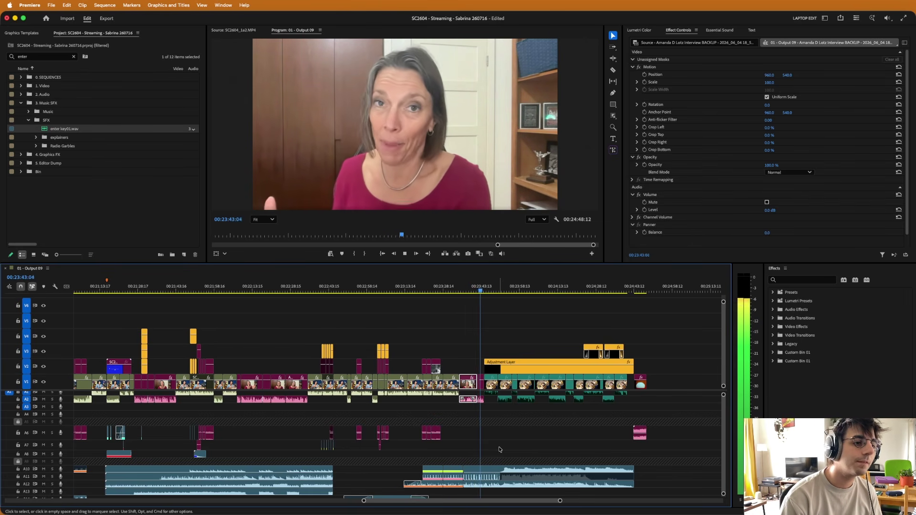
scroll(500, 450, "up", 4)
scroll(501, 451, "down", 1)
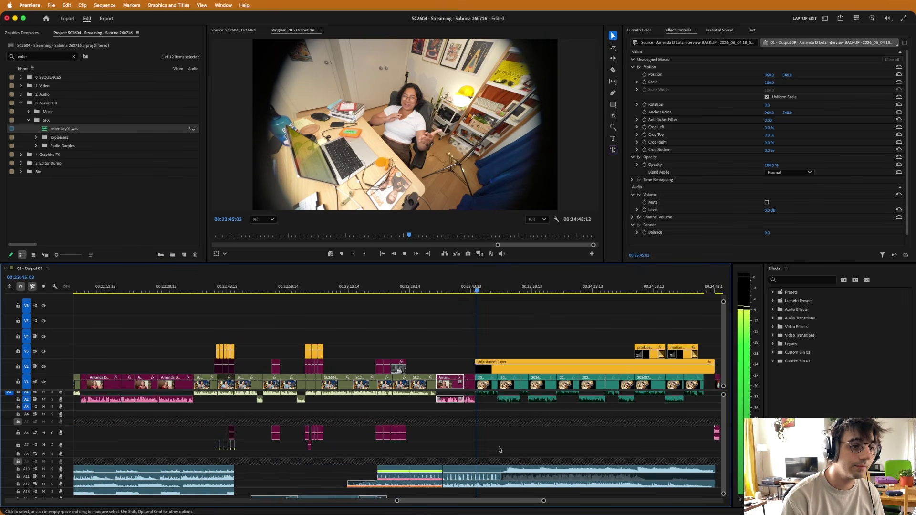
scroll(508, 454, "down", 3)
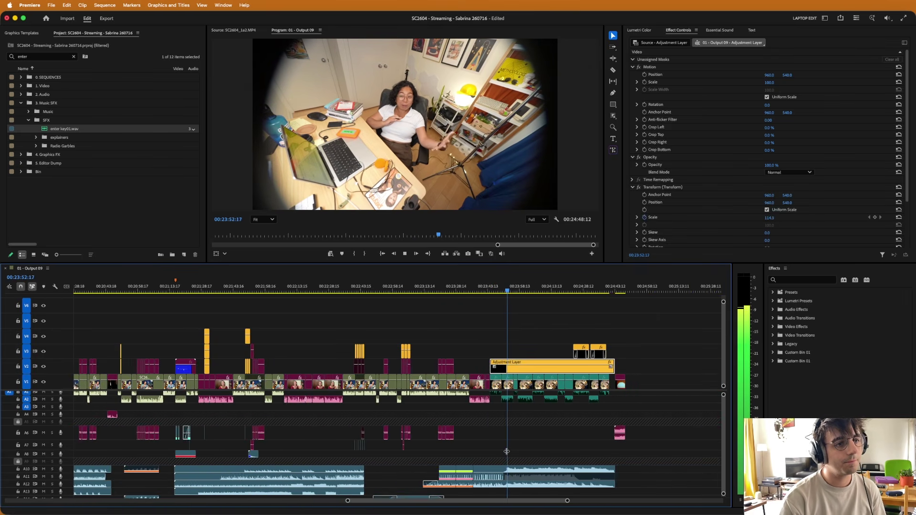
scroll(461, 455, "up", 3)
scroll(461, 453, "down", 1)
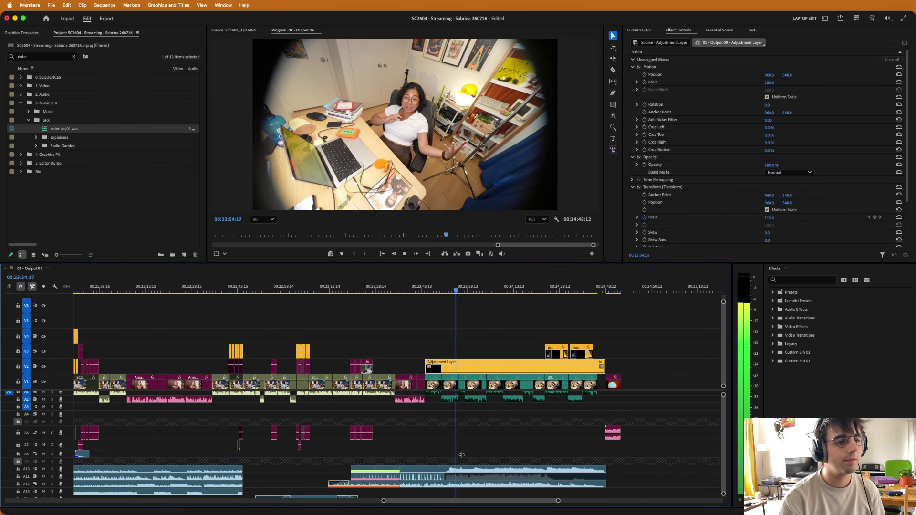
scroll(422, 457, "up", 1)
scroll(422, 456, "up", 1)
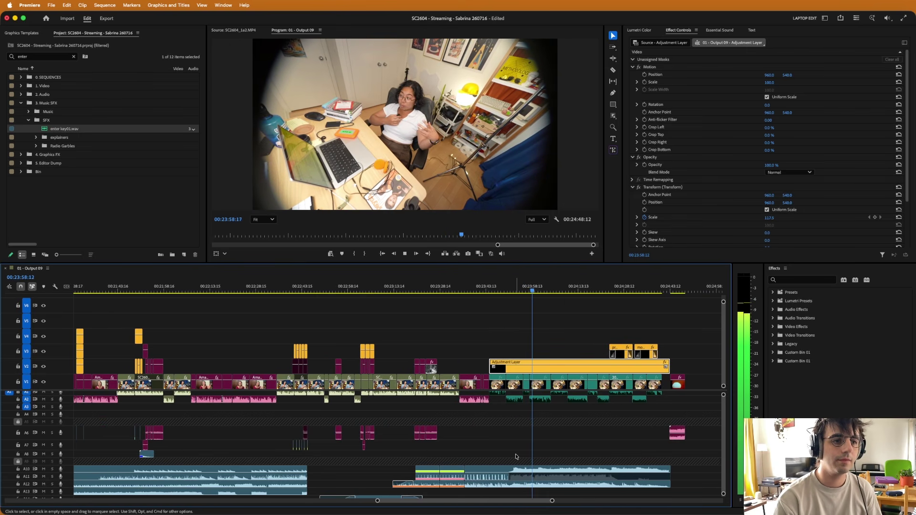
key("space")
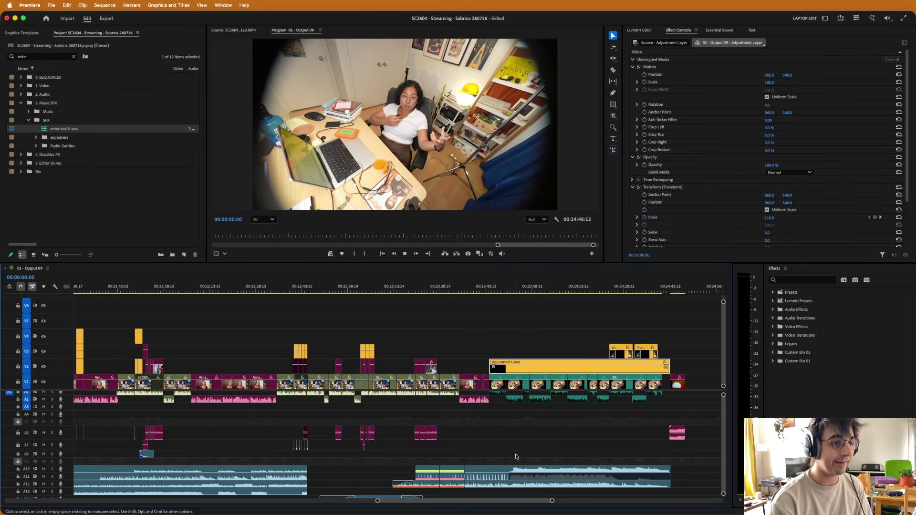
Return to the early part of the sequence and place the playhead at 00:03:00:20 on the handheld camera shot.
key("Home")
key("shift+m")
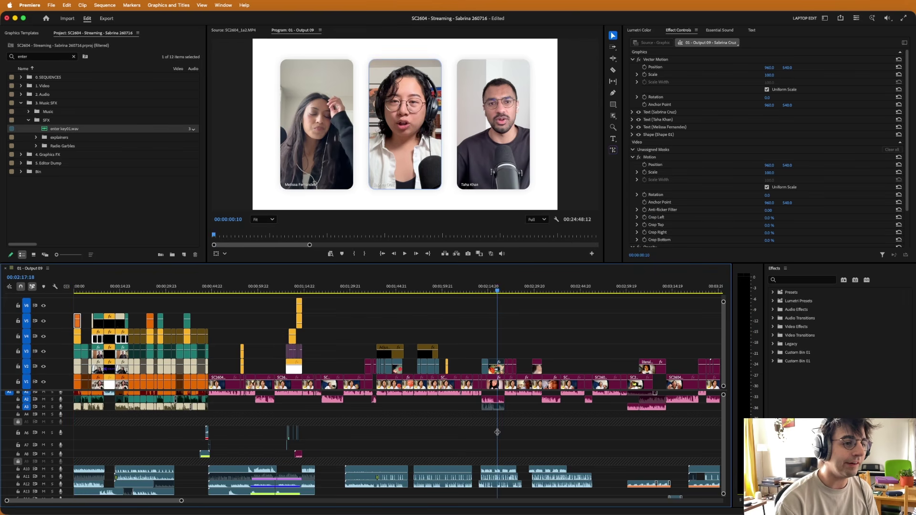
key("minus")
left_click_drag(383, 453, 287, 449)
key("=")
scroll(287, 448, "down", 2)
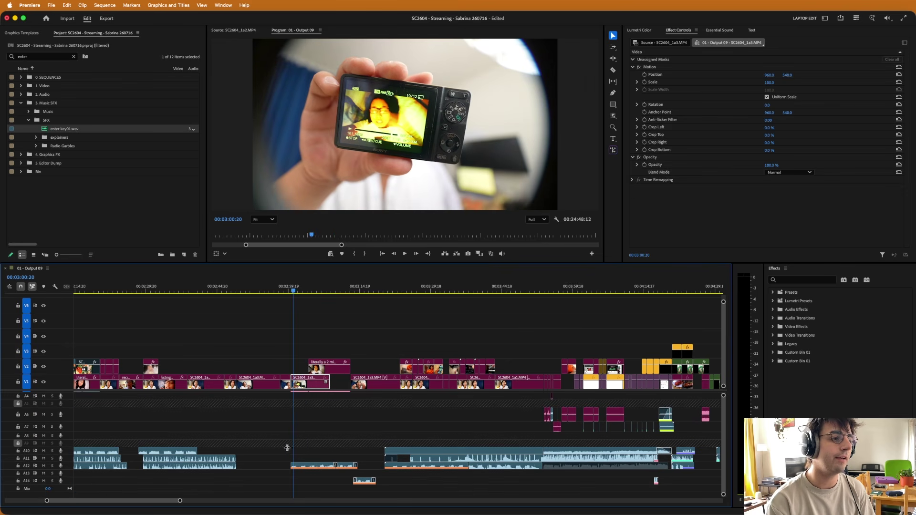
Play from the handheld camera shot through the old vlog insert and talking head to the couch B-roll at 00:03:25:23.
key("space")
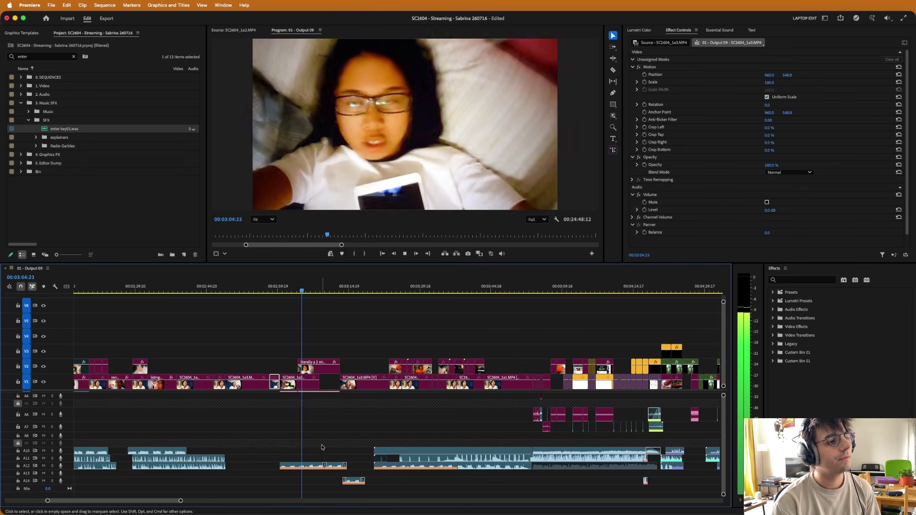
left_click(341, 435)
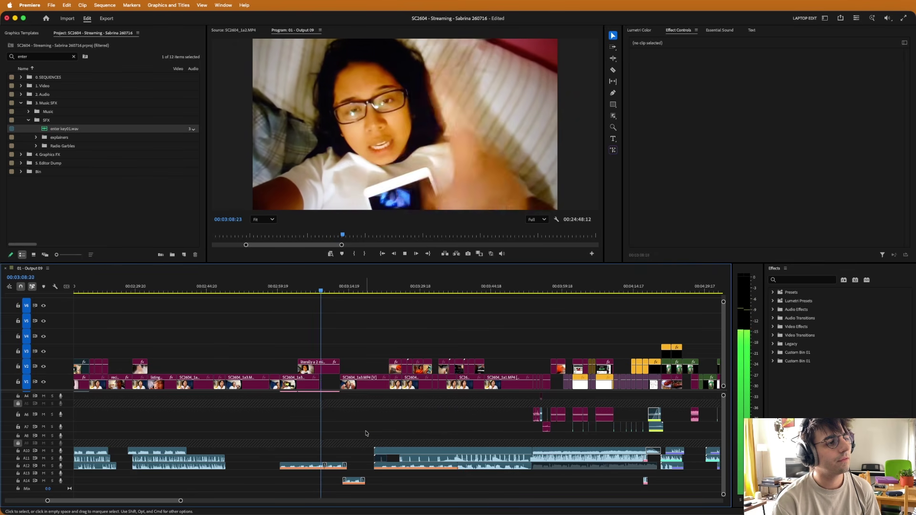
scroll(367, 433, "left", 5)
scroll(452, 429, "right", 2)
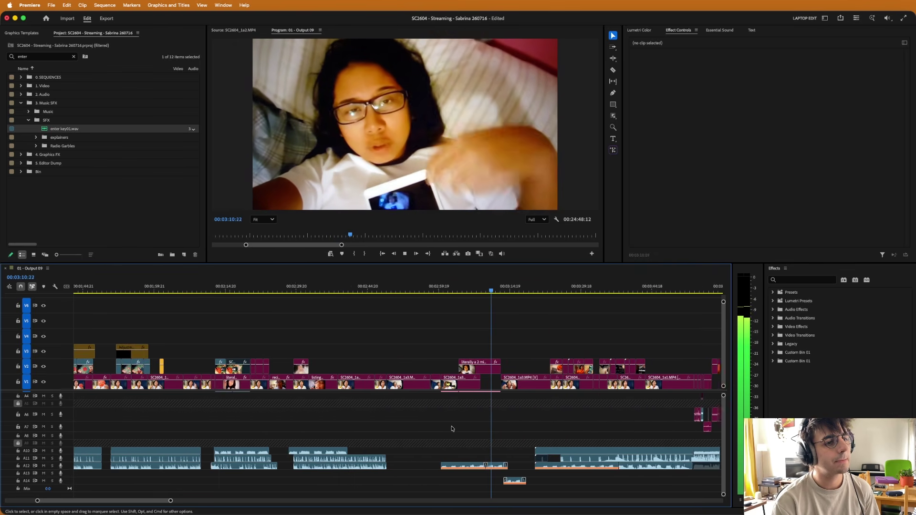
scroll(491, 425, "right", 2)
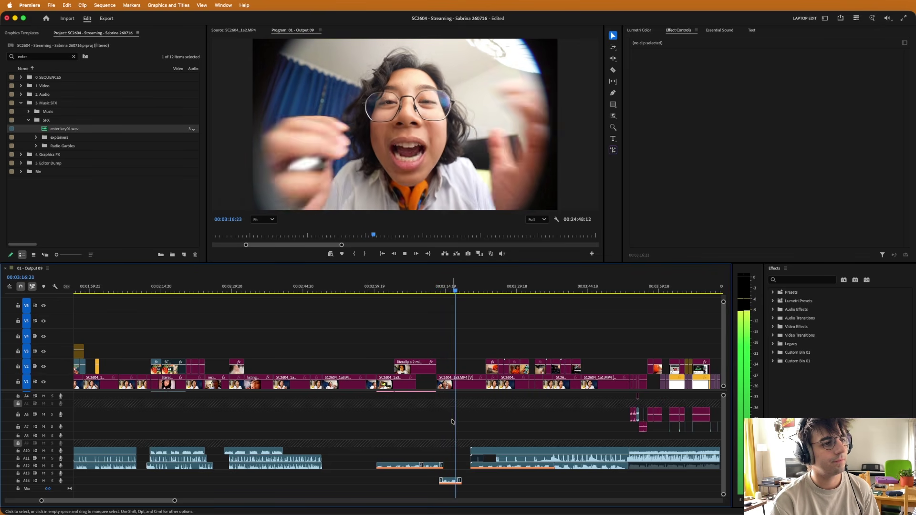
scroll(488, 415, "right", 2)
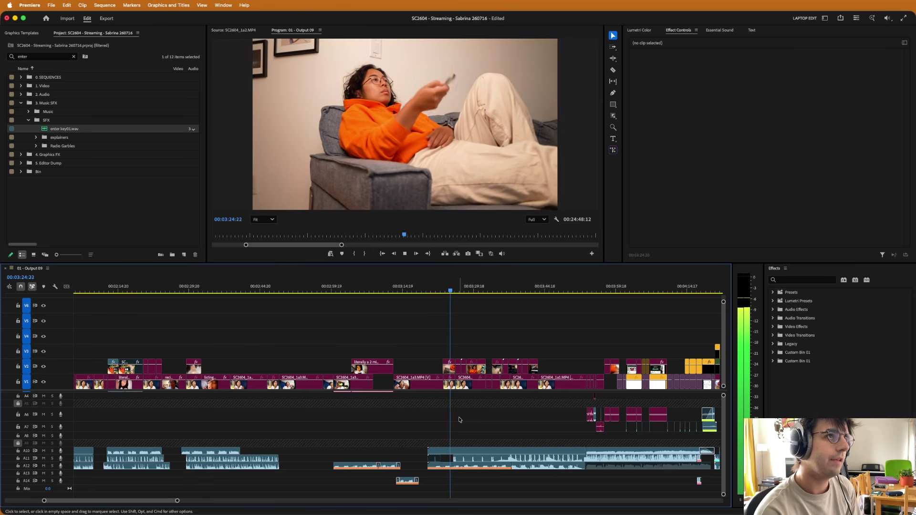
key("space")
key("d")
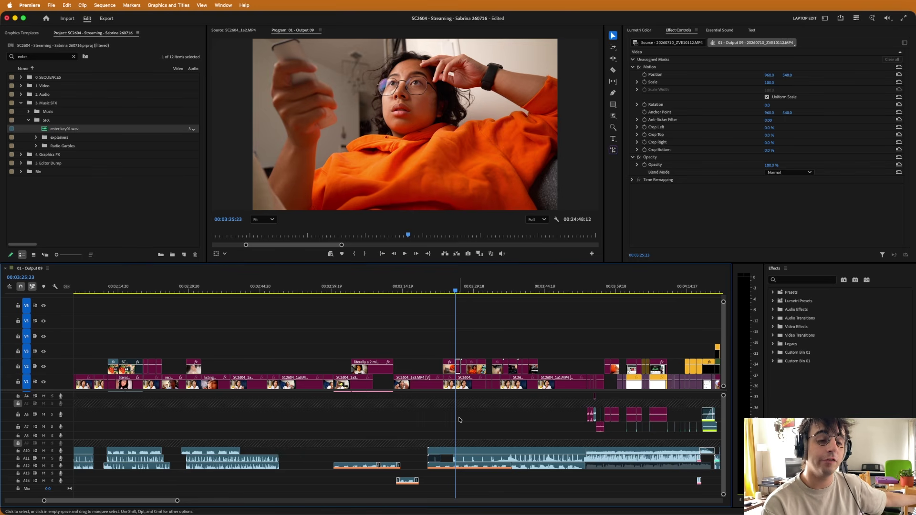
Play the last talking-head clip of SC2604_1a1.MP4 into the laptop B-roll, stopping at 00:03:59:01.
scroll(460, 420, "down", 5)
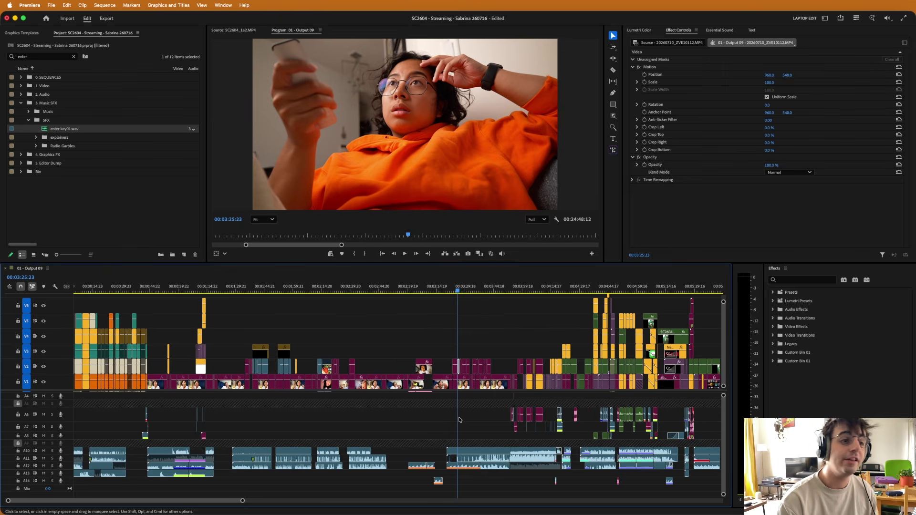
scroll(443, 434, "up", 3)
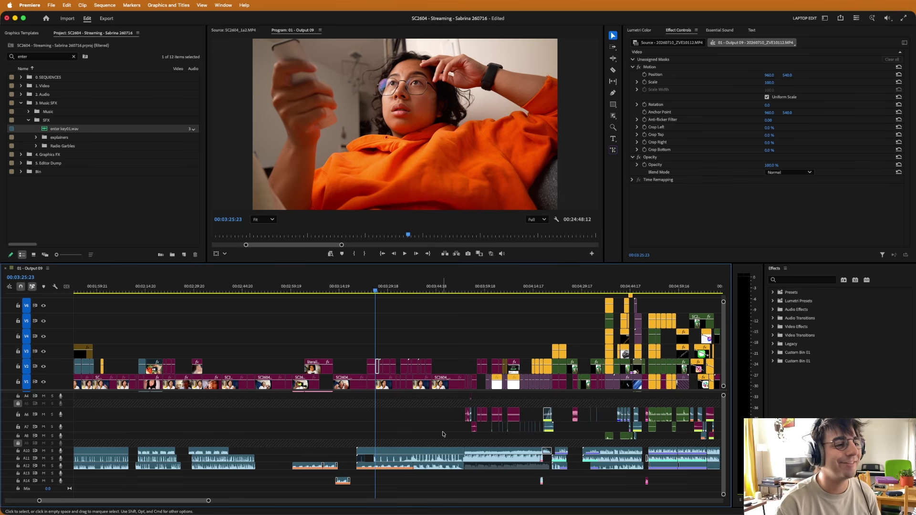
left_click(457, 437)
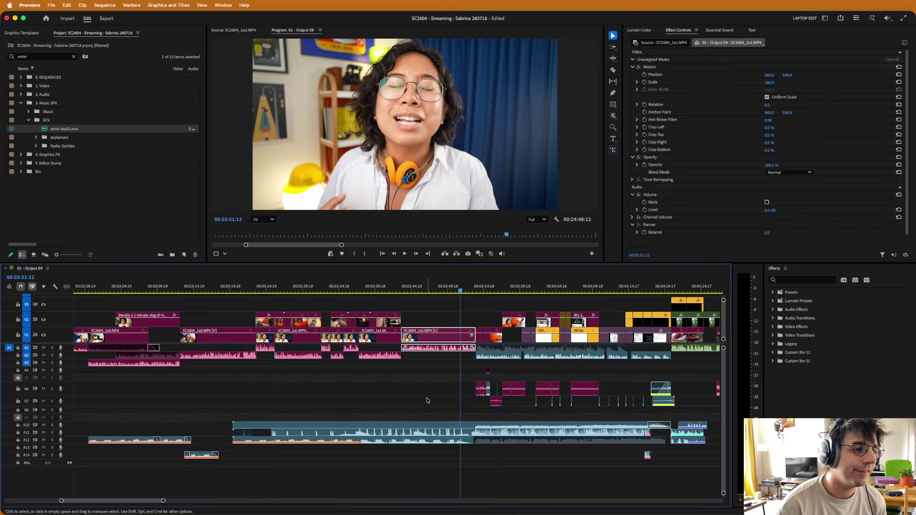
scroll(406, 408, "right", 3)
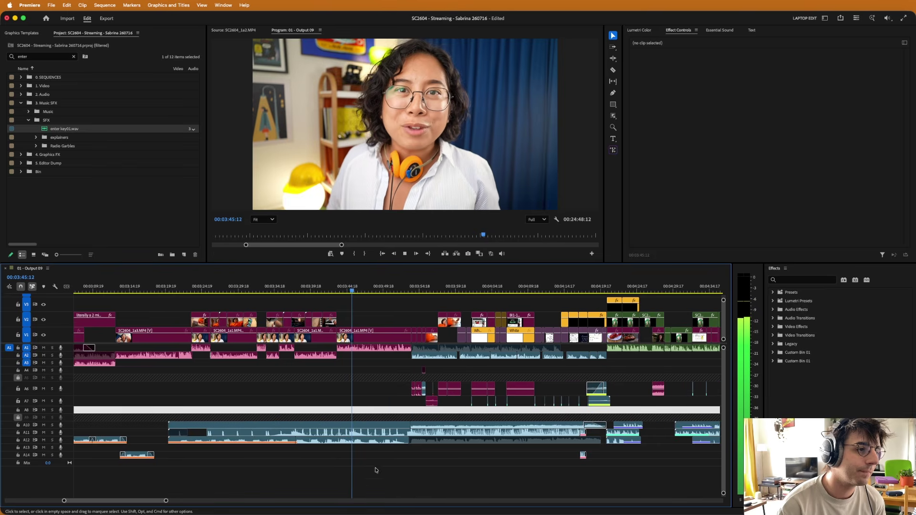
left_click(341, 404)
scroll(361, 433, "right", 2)
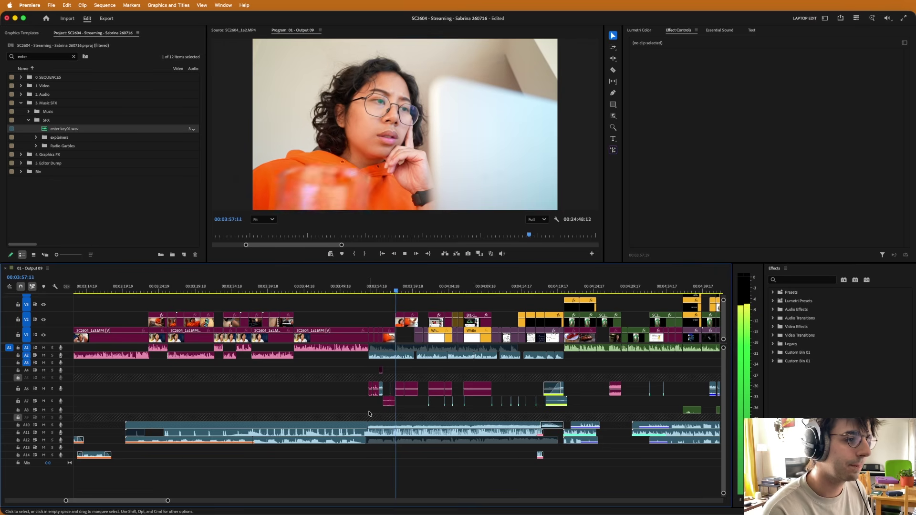
key("space")
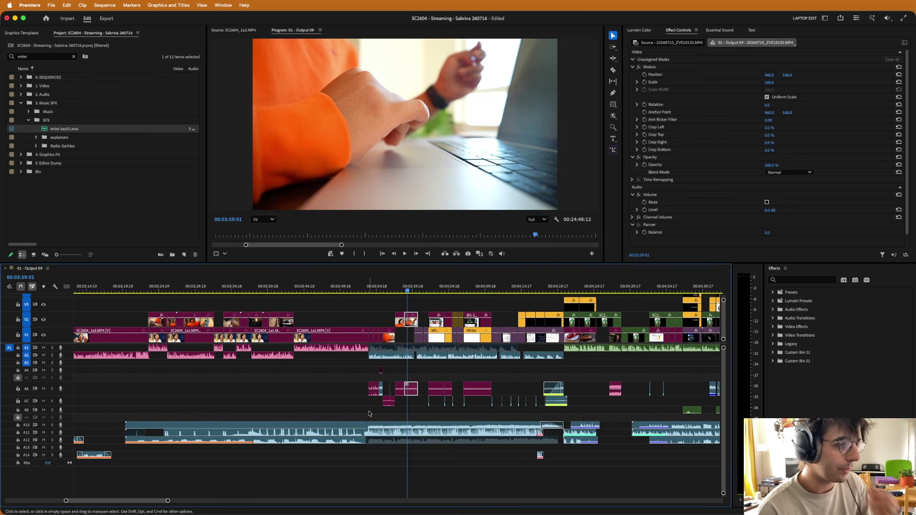
Increase the height of the audio tracks and place the playhead at 00:03:52:16 near the end of the SC2604_1a1.MP4 talking-head clip.
left_click(368, 411)
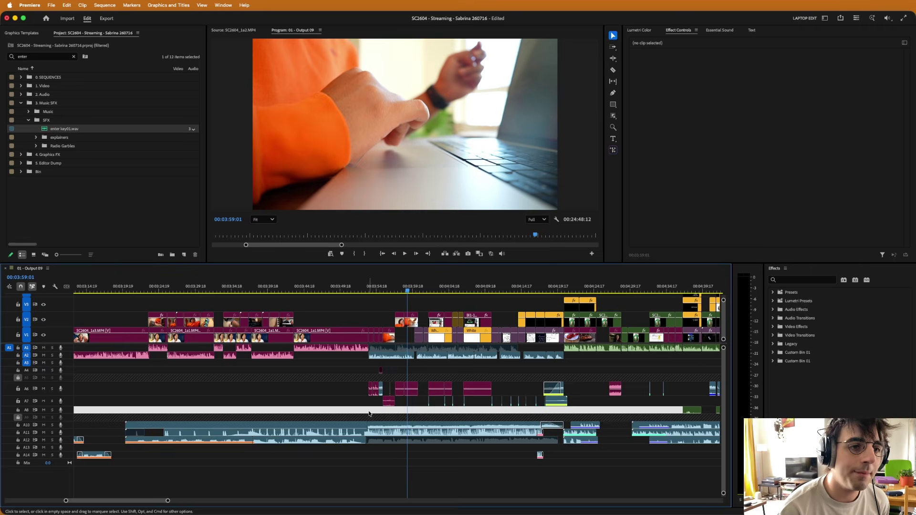
left_click(369, 414)
scroll(369, 414, "up", 3)
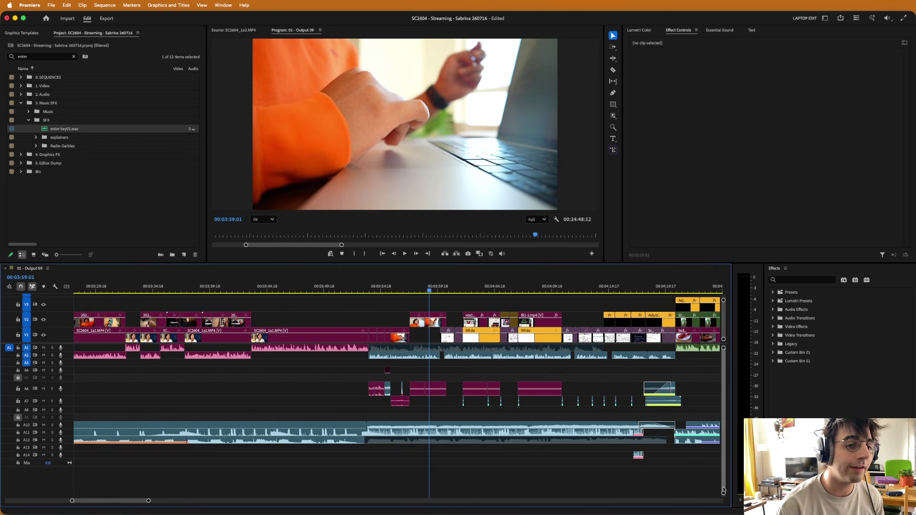
key("alt+equal")
key("alt+equal")
scroll(308, 420, "down", 2)
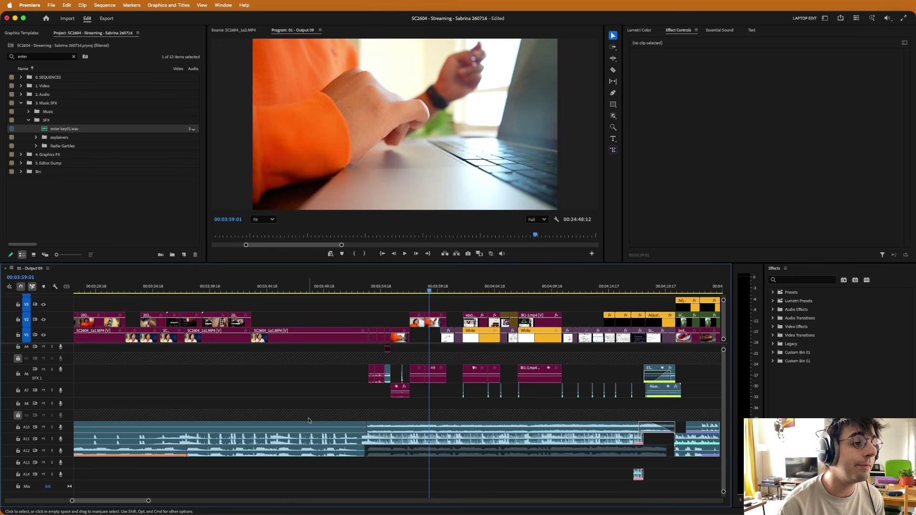
key("Up")
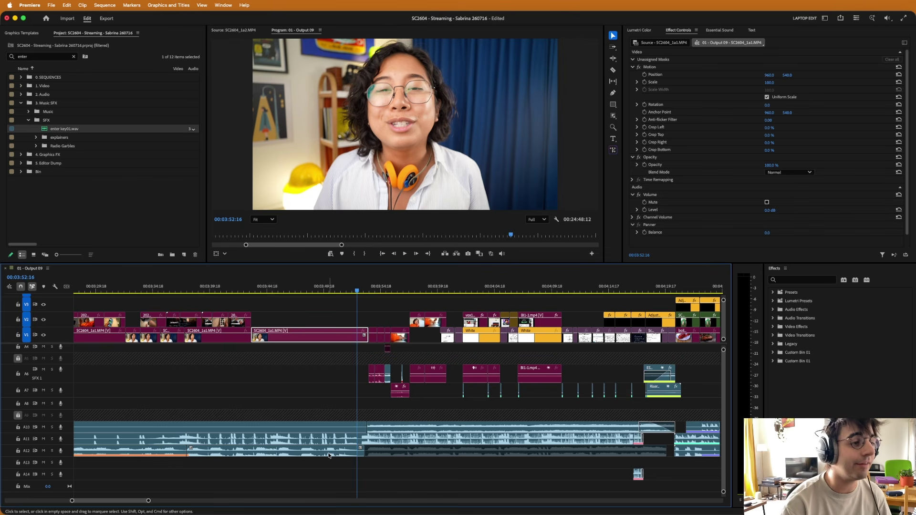
Return to the handheld camera shot and place the playhead at 00:03:00:04.
key("minus")
key("minus")
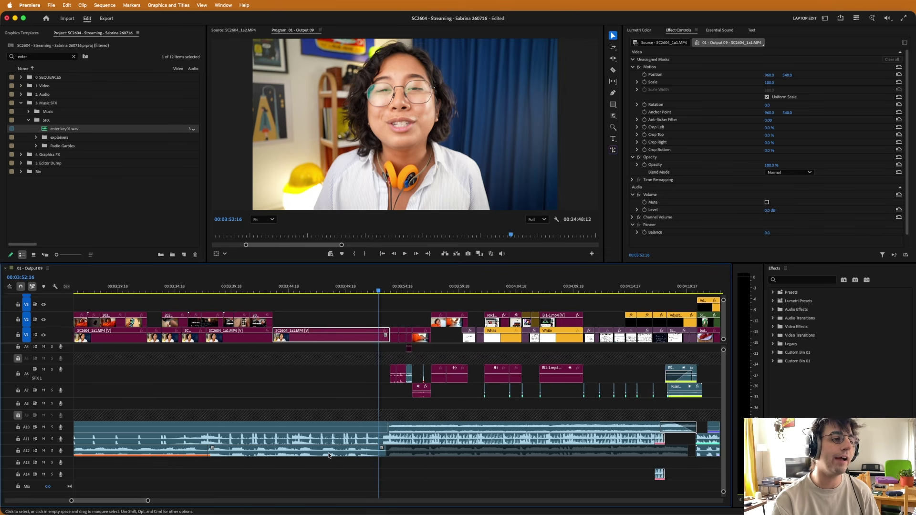
key("equal")
key("equal")
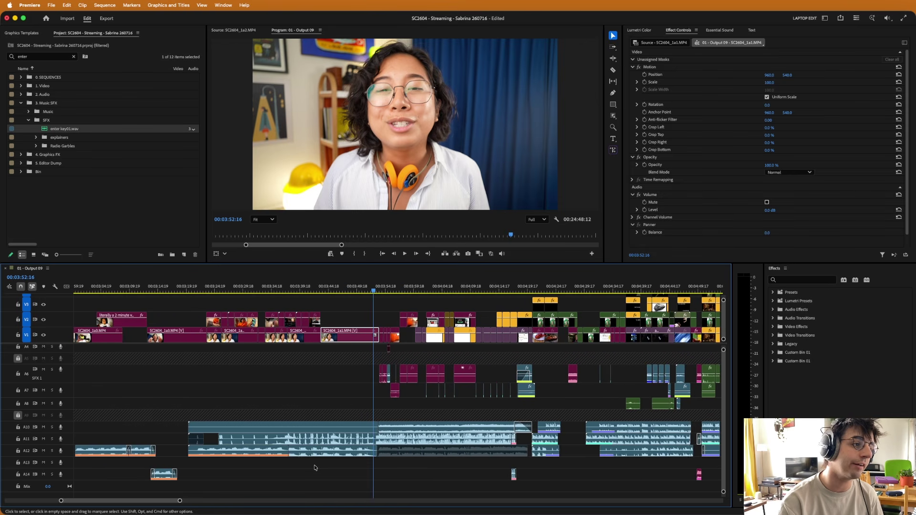
left_click(220, 420)
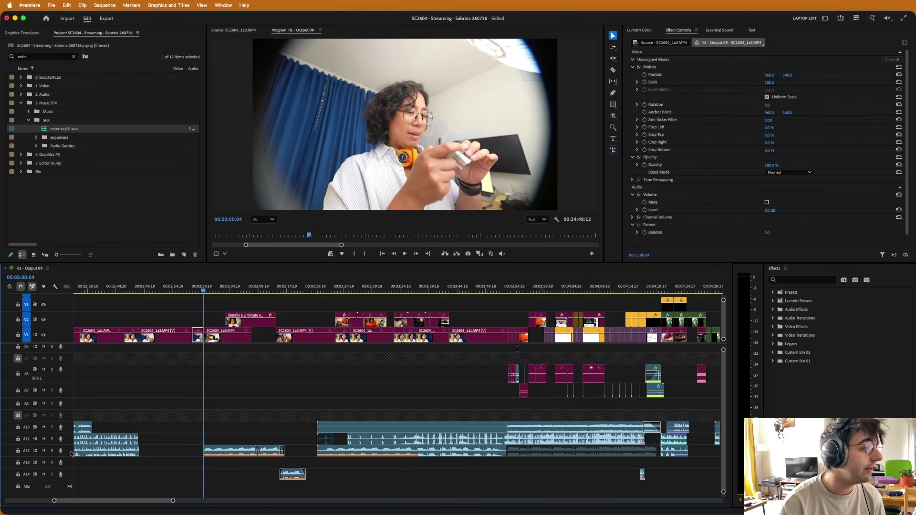
Solo audio tracks A10 to A14 and play the music alone from the handheld camera shot, stopping at 00:03:18:11.
left_click(52, 427)
left_click_drag(52, 436, 52, 475)
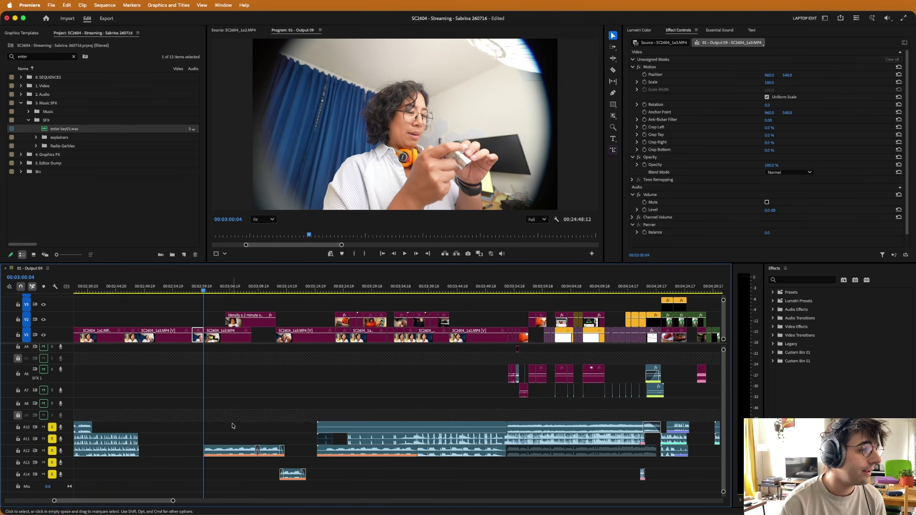
scroll(234, 426, "left", 5)
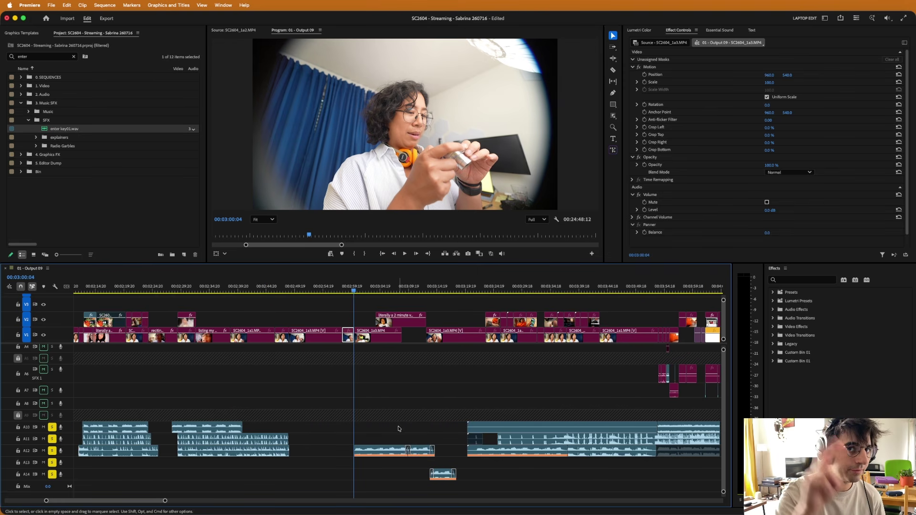
key("space")
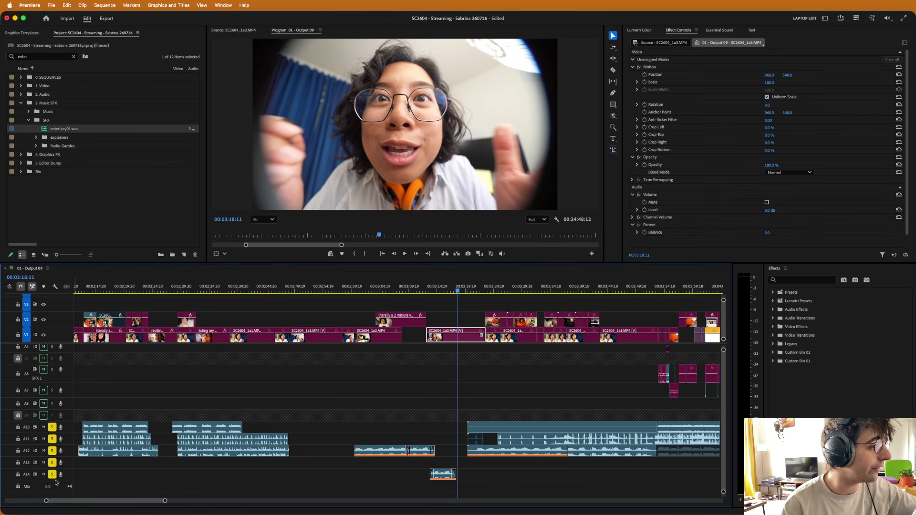
Show the Audio Track Mixer and inspect the music tracks' effects, including Studio Reverb on Audio 14.
key("shift+6")
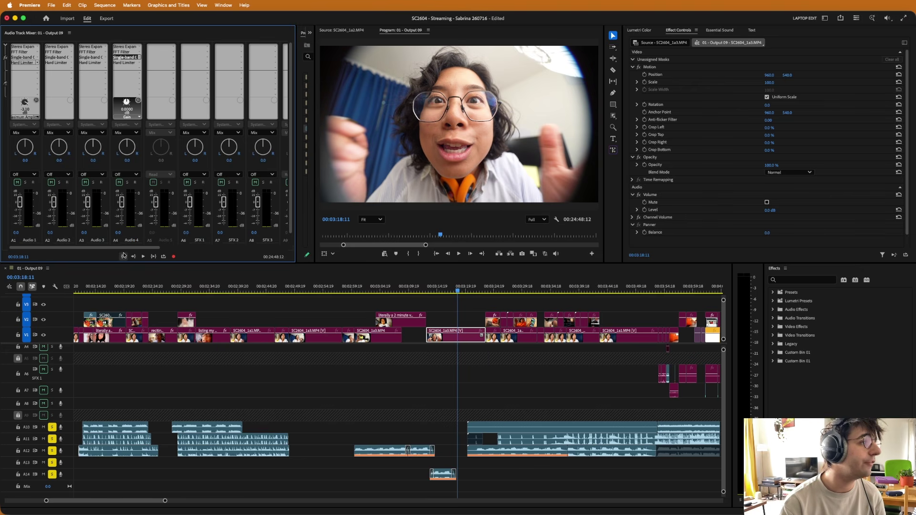
scroll(128, 250, "right", 5)
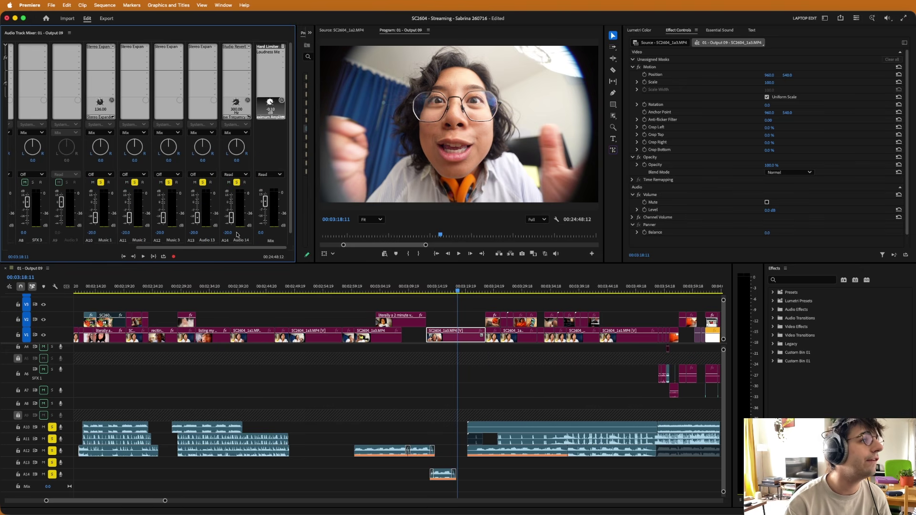
scroll(224, 237, "down", 1)
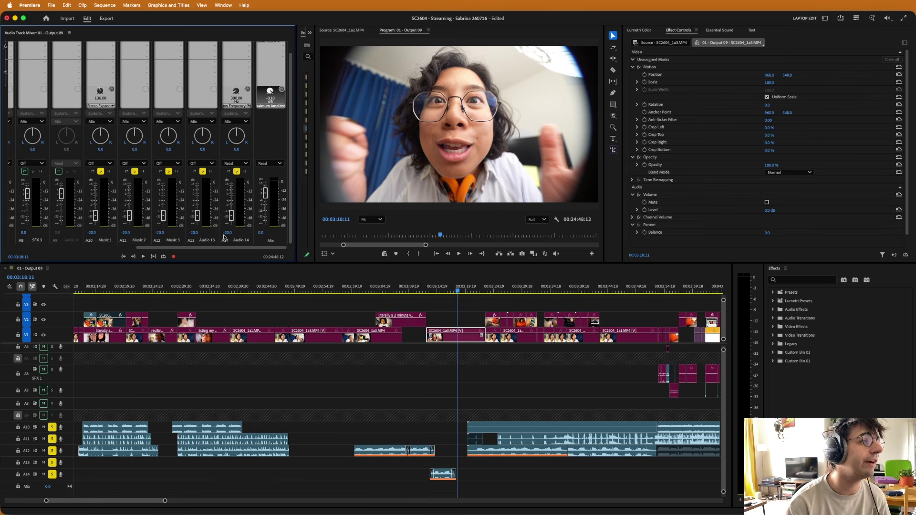
left_click_drag(292, 138, 291, 56)
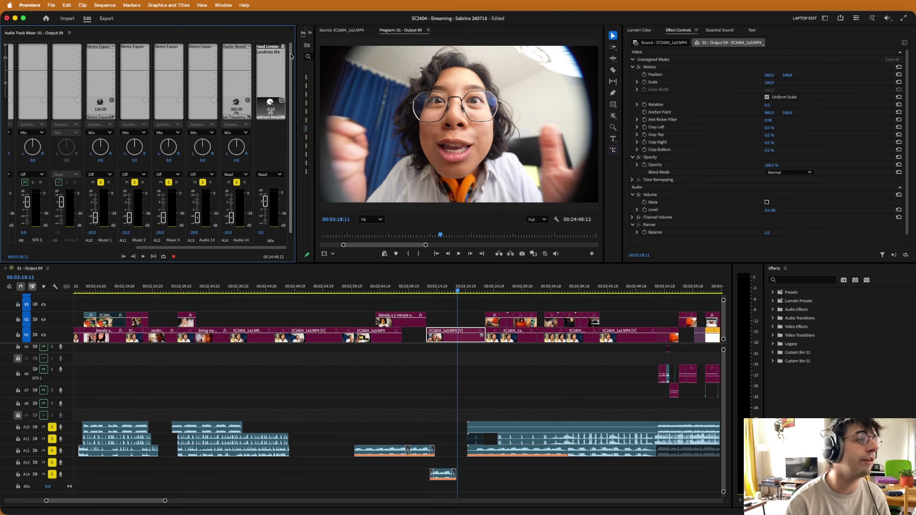
double_click(236, 46)
Dock the Audio Track Mixer in the same group as Effect Controls and show the Audio 1 to Audio 4 strips.
left_click_drag(108, 105, 56, 95)
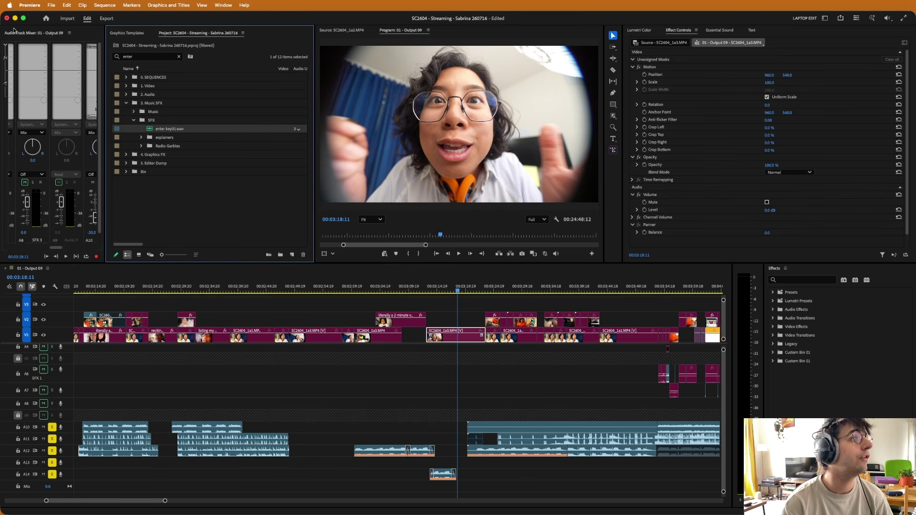
left_click_drag(15, 32, 739, 30)
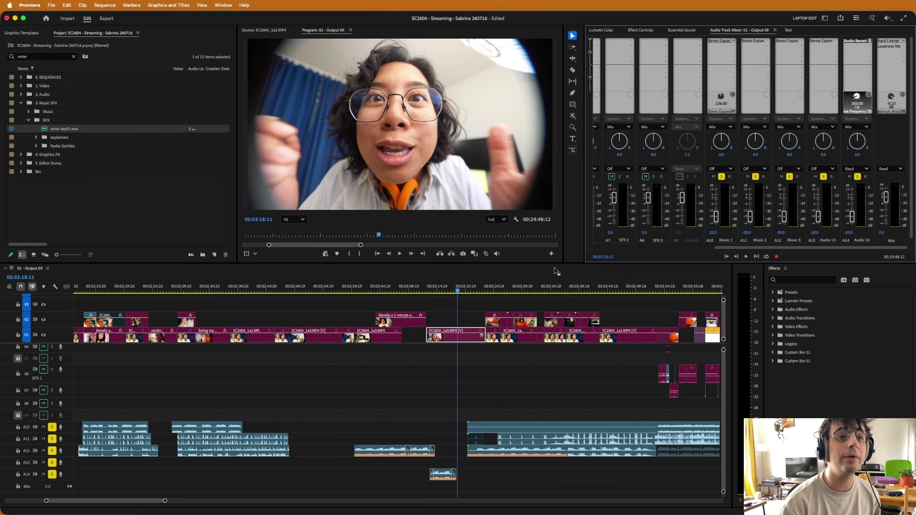
left_click_drag(737, 252, 573, 255)
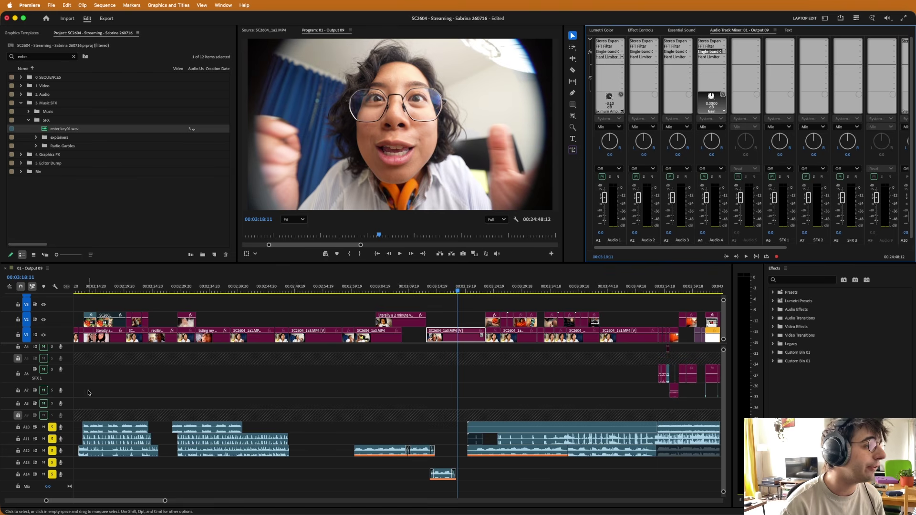
Turn off solo on audio tracks A10 to A14 and deselect the handheld camera clip.
left_click(52, 428, "shift")
scroll(428, 392, "up", 3)
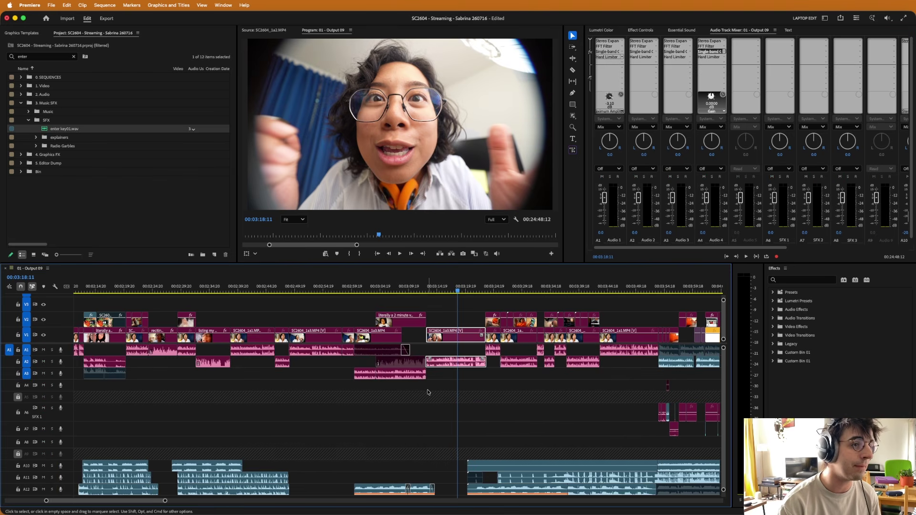
left_click(455, 387)
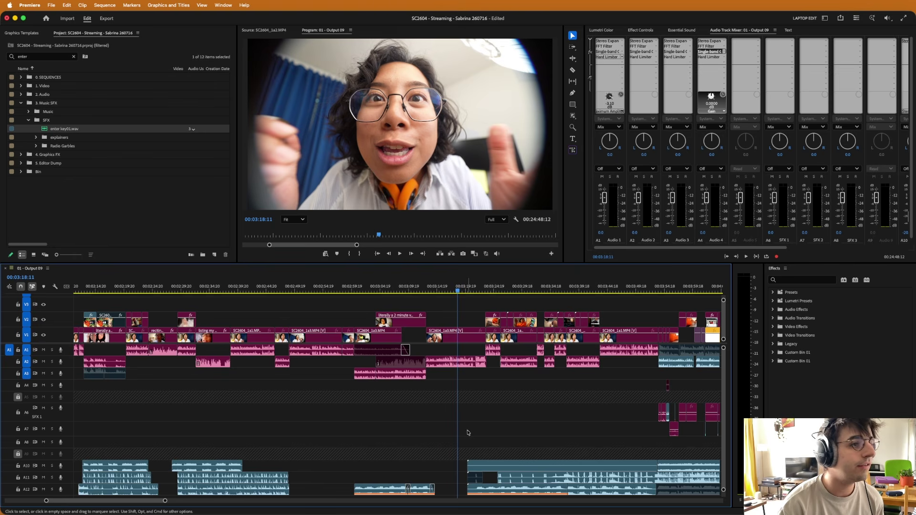
Examine how dialogue, sound effects and music are laid out on separate audio tracks across the sequence, including the locked A5 spacer track.
scroll(423, 404, "down", 5)
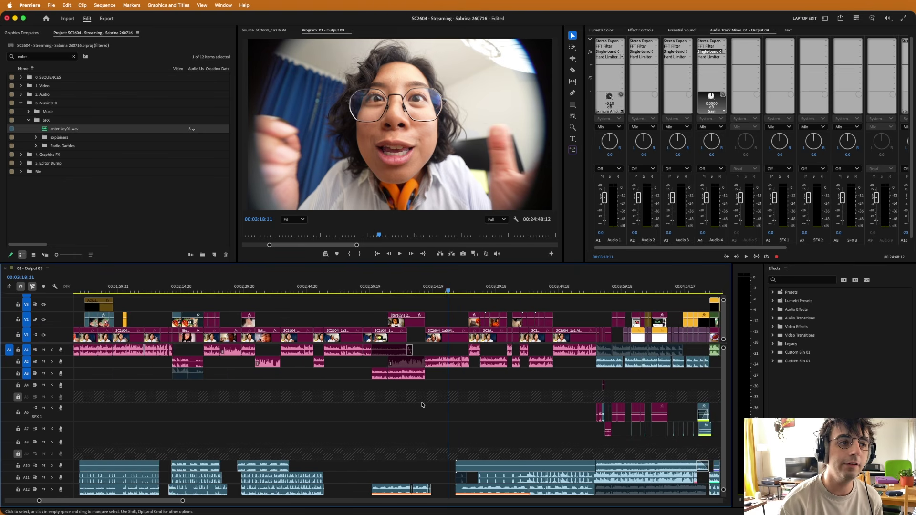
scroll(422, 405, "left", 3)
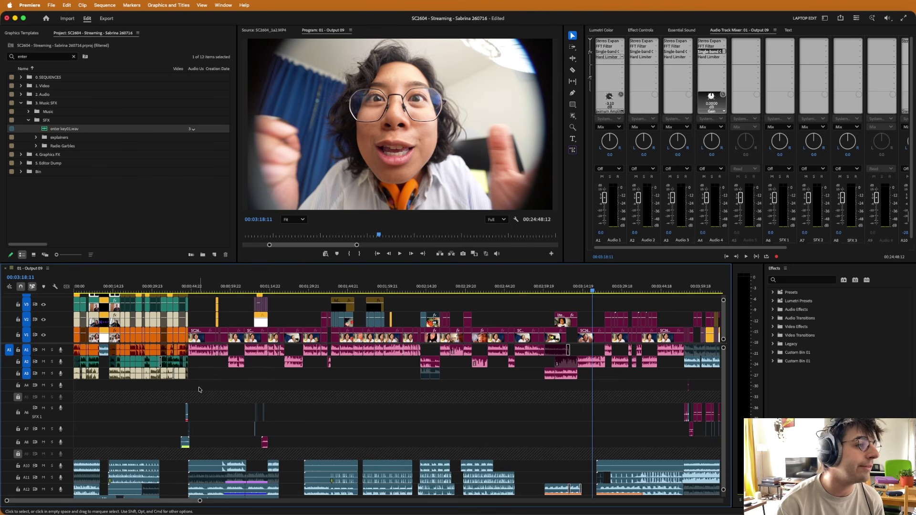
scroll(270, 390, "right", 3)
scroll(270, 390, "left", 3)
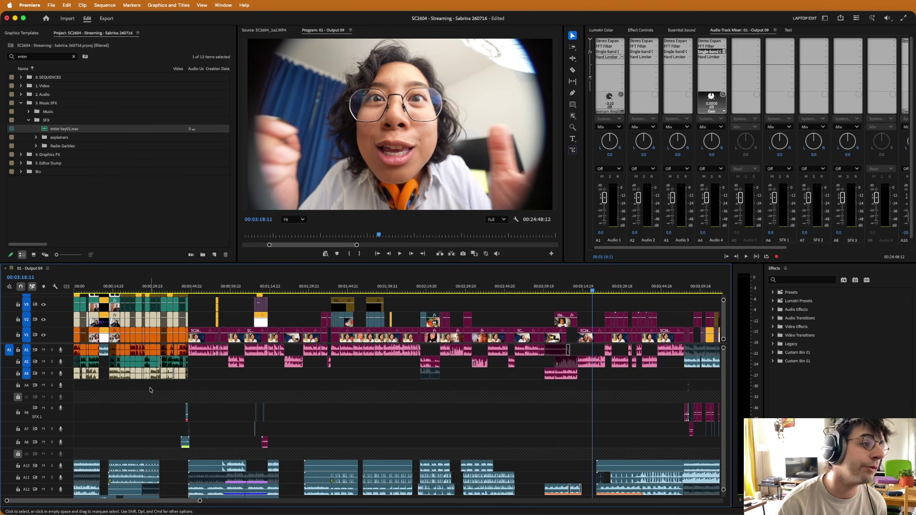
scroll(270, 390, "right", 5)
scroll(283, 385, "left", 5)
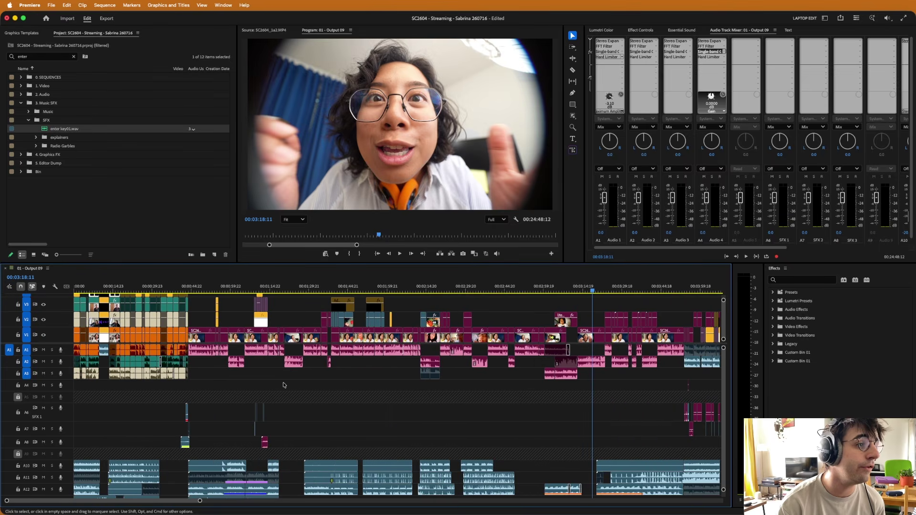
scroll(283, 385, "right", 3)
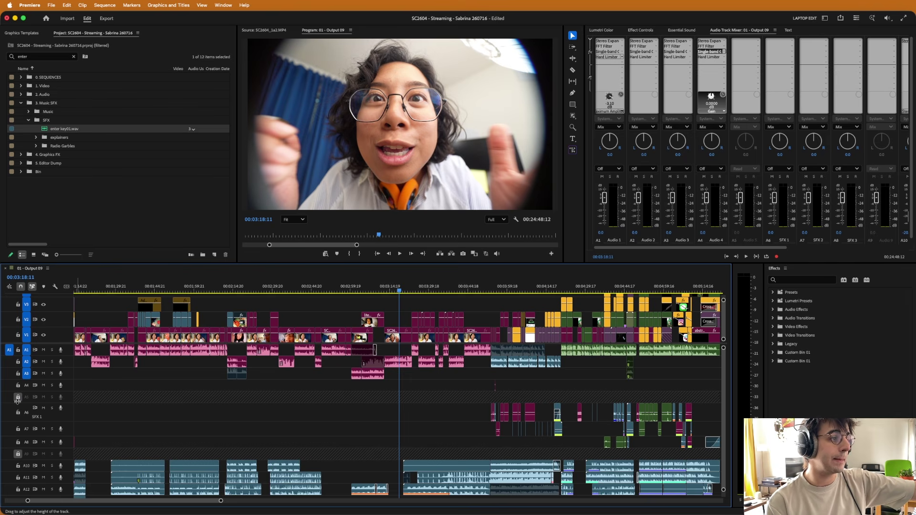
left_click(18, 397)
left_click(19, 398)
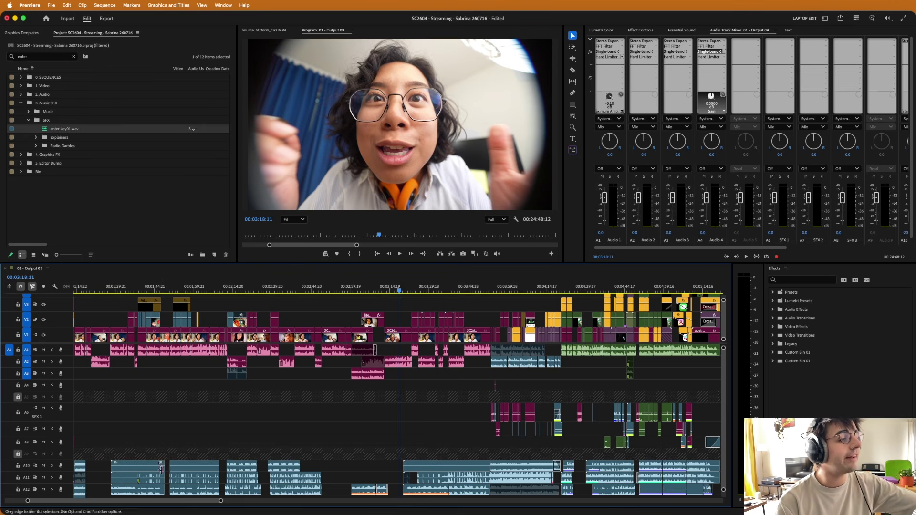
scroll(144, 468, "down", 2)
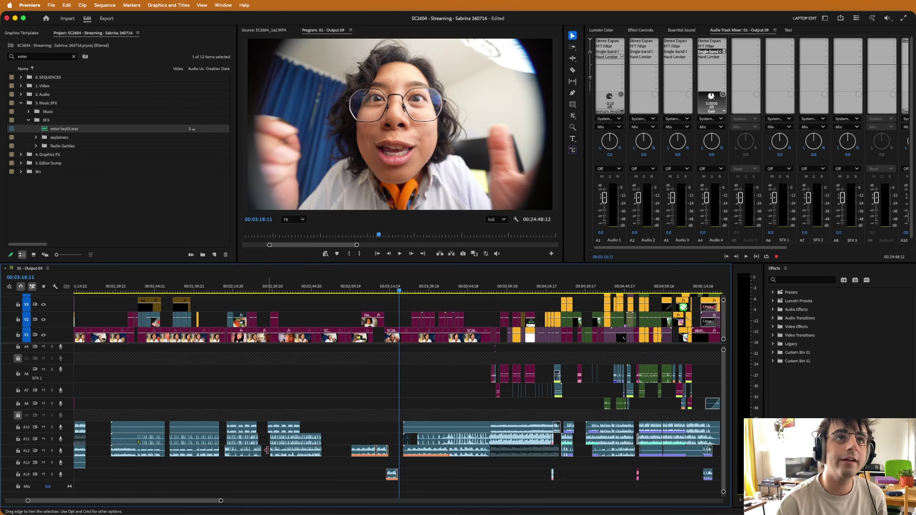
Inspect the FFT Filter curve on the Audio 1 track, leaving its settings as they are.
left_click_drag(653, 247, 623, 247)
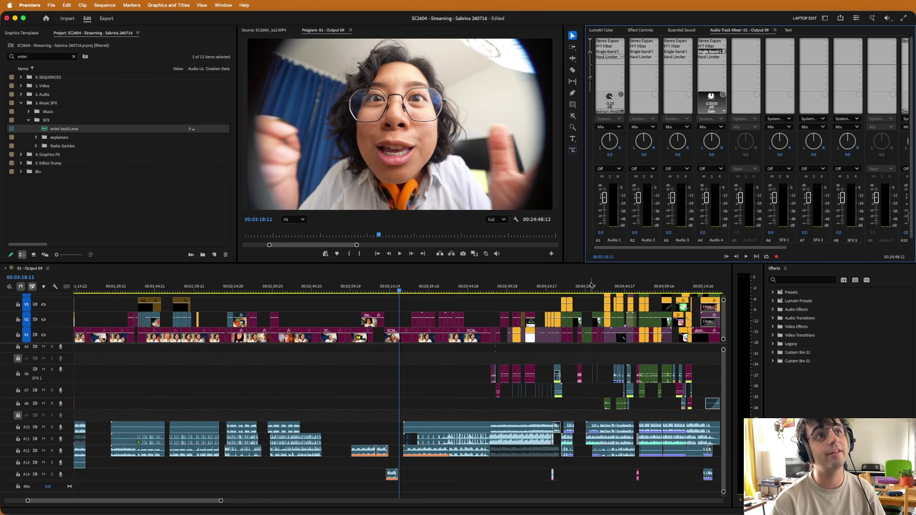
double_click(610, 42)
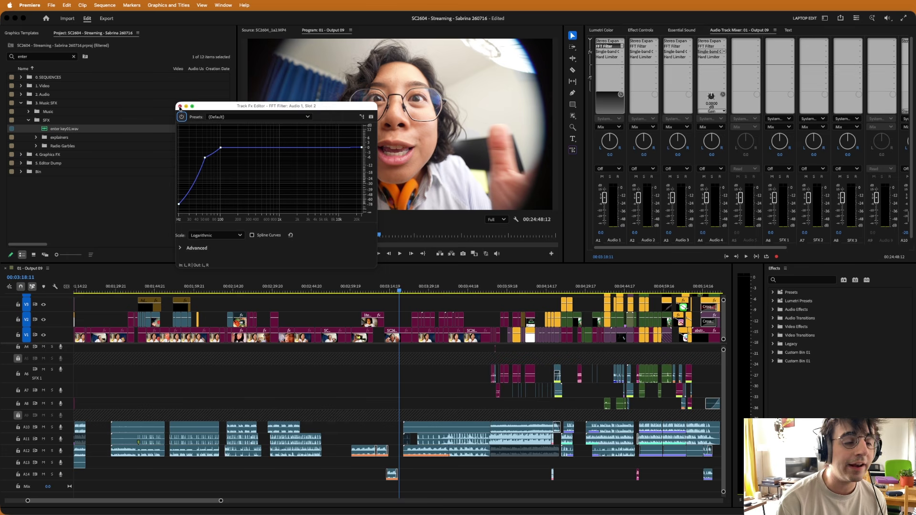
left_click(180, 106)
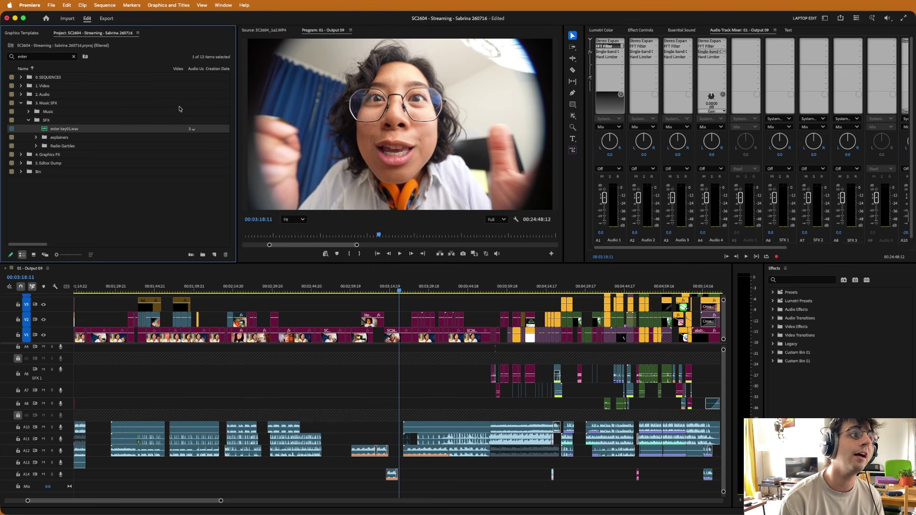
Inspect the Single-band Compressor and Hard Limiter settings on the Audio 1 track, closing each effect editor without edits.
double_click(608, 52)
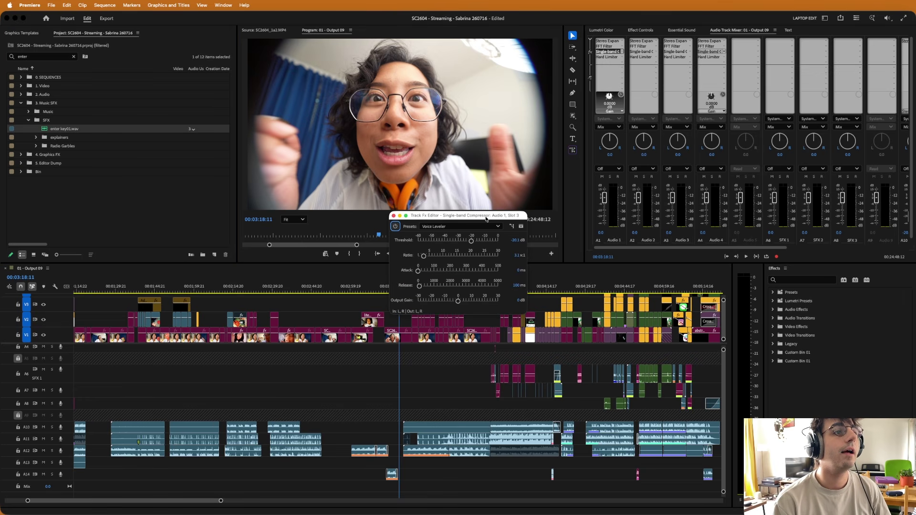
left_click_drag(486, 215, 454, 204)
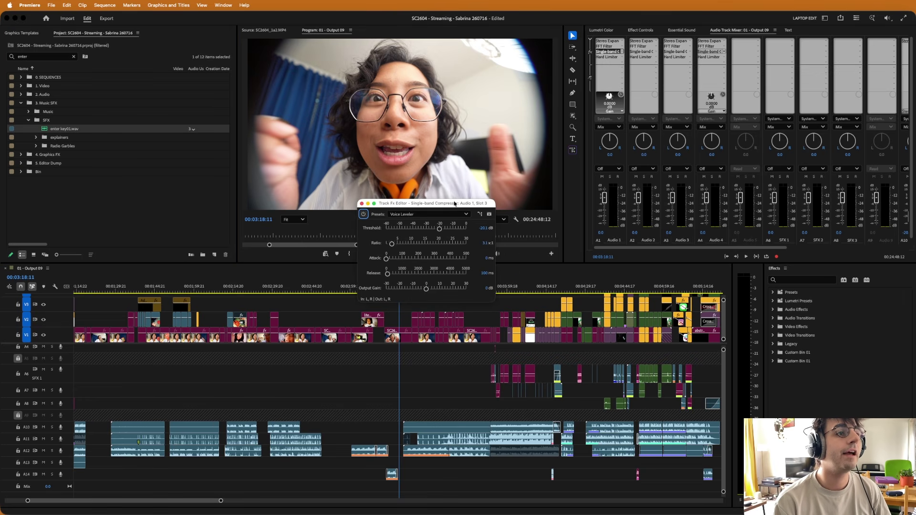
left_click(362, 204)
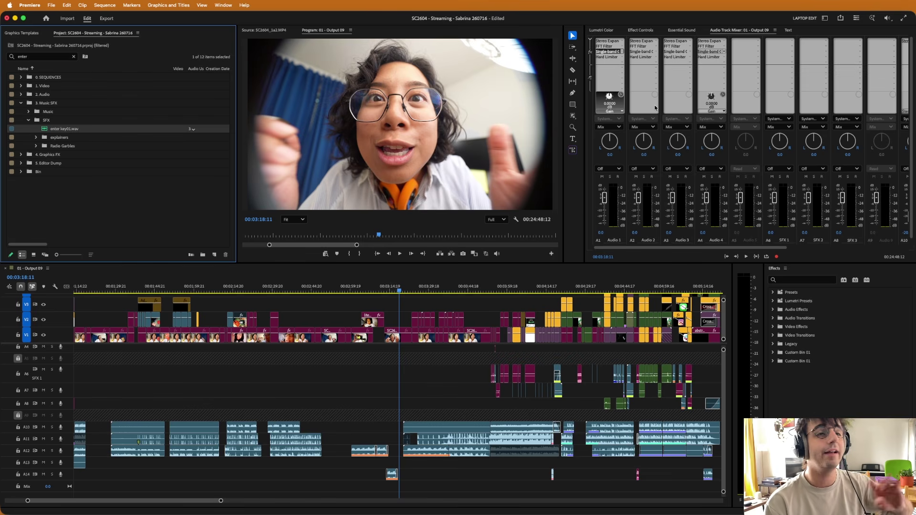
double_click(606, 57)
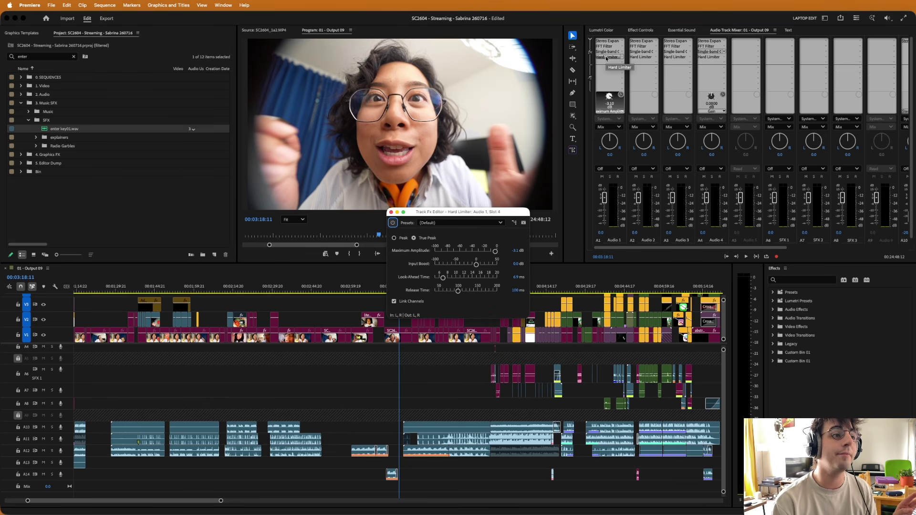
left_click(391, 212)
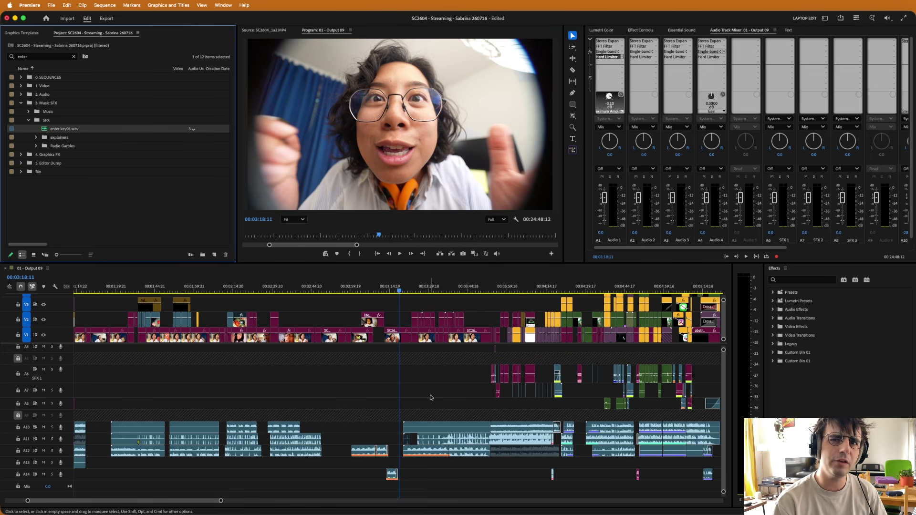
Compare the timeline's dialogue and music tracks, and bring the SFX, Music and Audio 14 strips into view in the mixer.
scroll(430, 398, "up", 3)
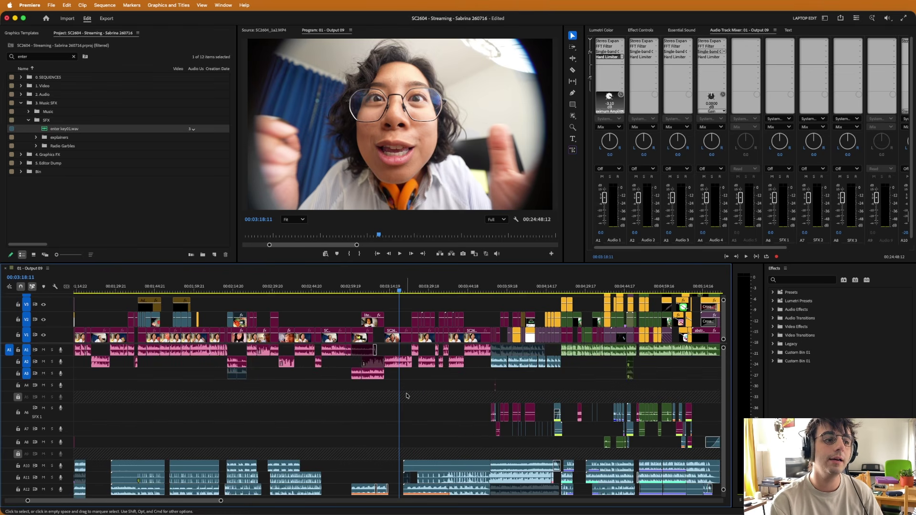
scroll(406, 395, "down", 1)
scroll(406, 395, "up", 1)
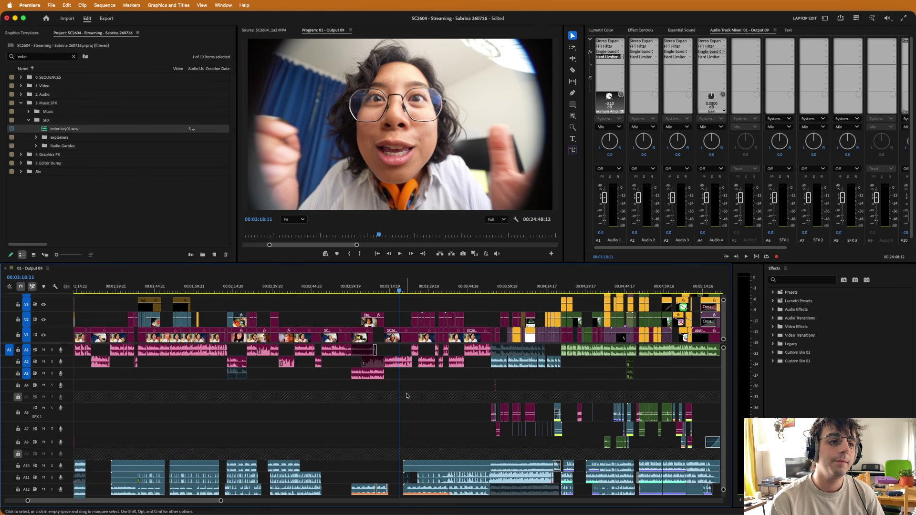
left_click(598, 248)
left_click_drag(597, 248, 733, 246)
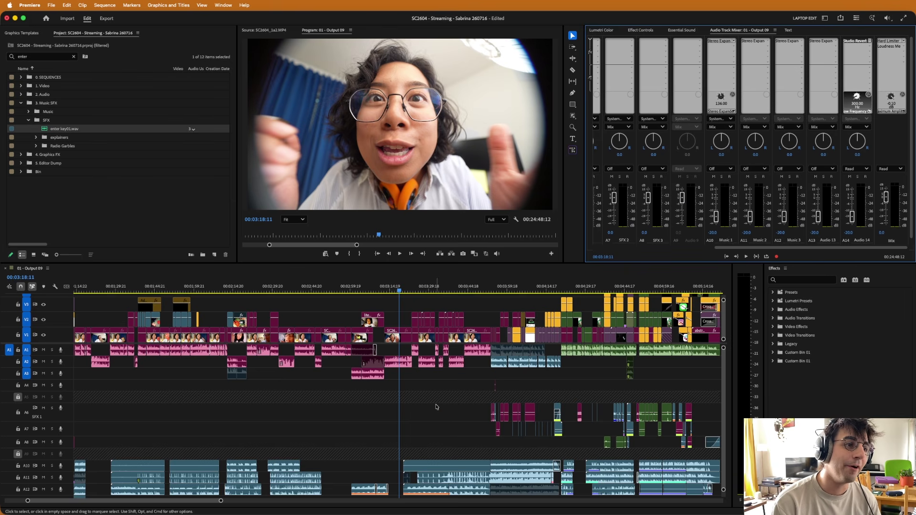
Select the empty gap on the SFX 1 track before its clips, and examine the Audio 14 effects in the mixer.
left_click(398, 411)
left_click(434, 411)
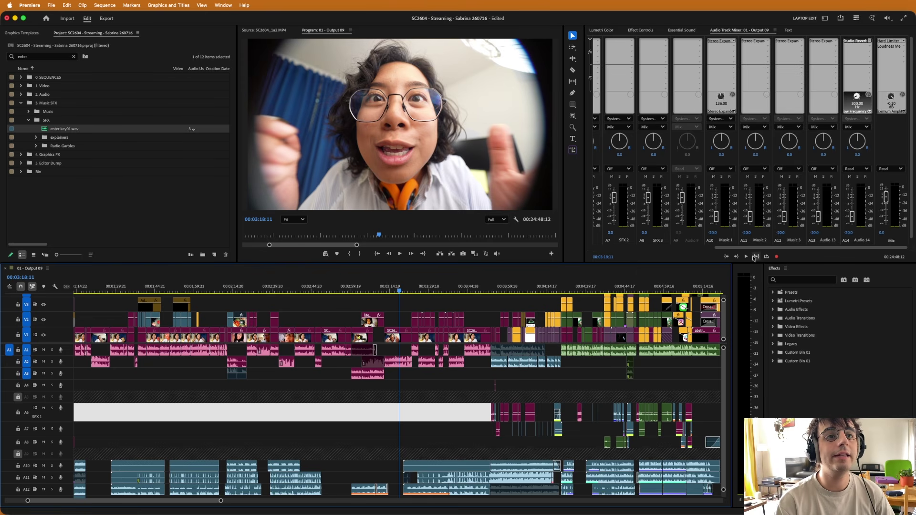
left_click(732, 248)
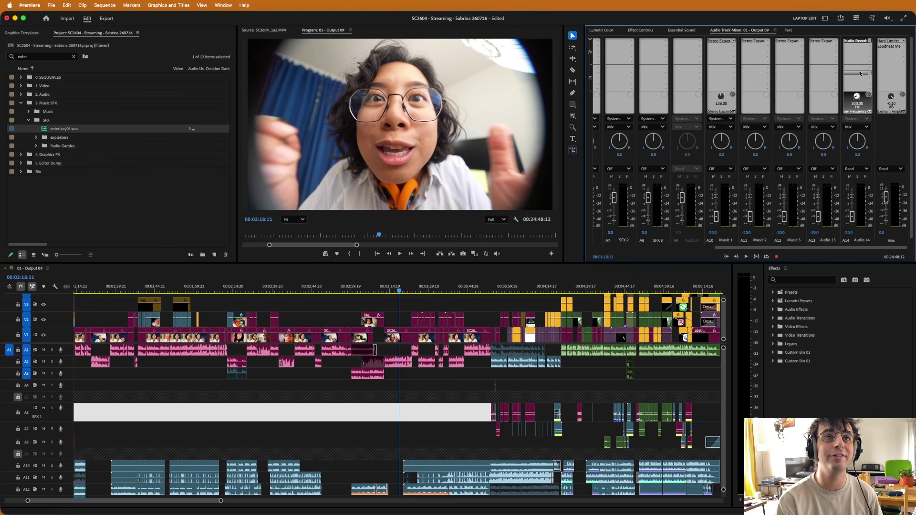
Inspect the Stereo Expander on the Music 1 track, sweep the Music 3 Stereo Expand amount toward wide, and close the editor.
double_click(717, 41)
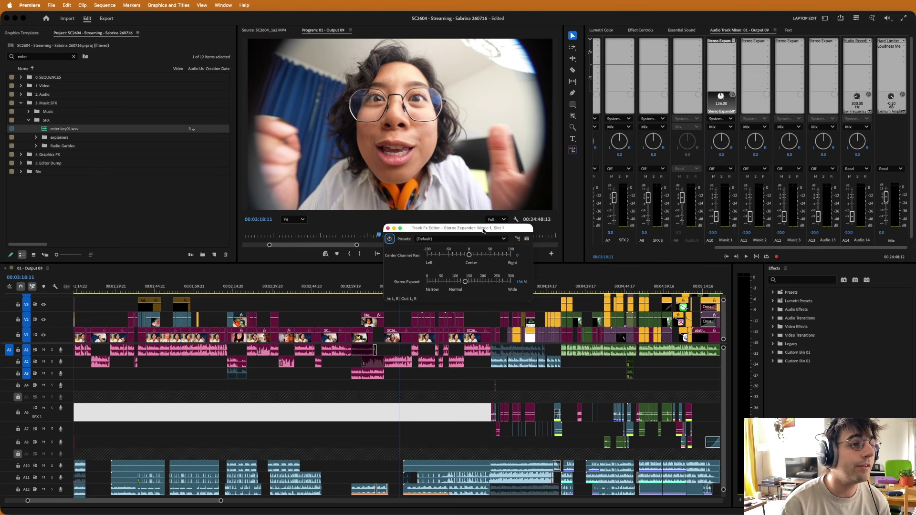
left_click_drag(484, 231, 477, 231)
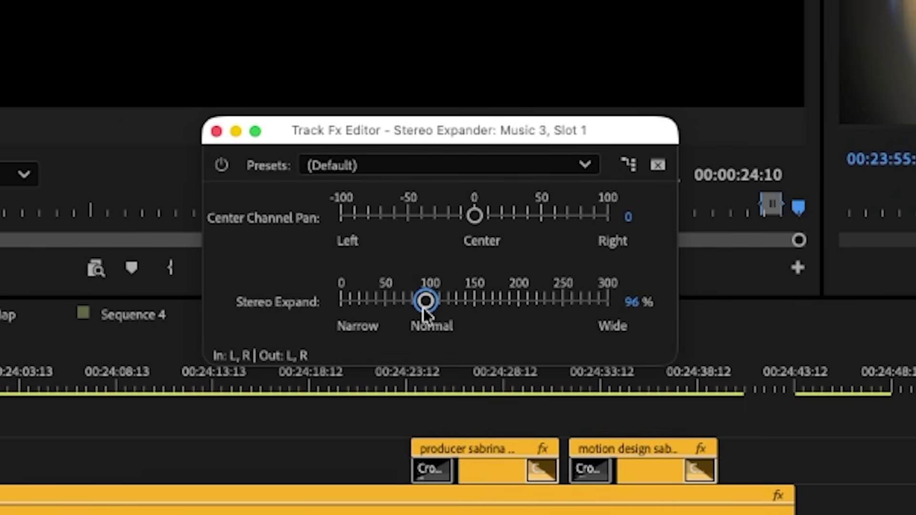
left_click_drag(424, 306, 591, 317)
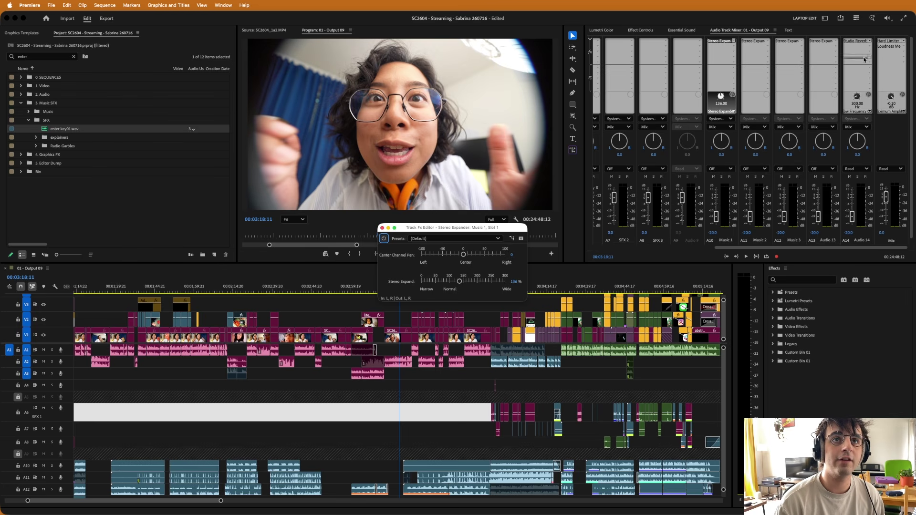
left_click(383, 228)
Move off the SFX 1 gap and review the web-search and article inserts with their sound effects up to 00:04:20:02.
left_click(450, 413)
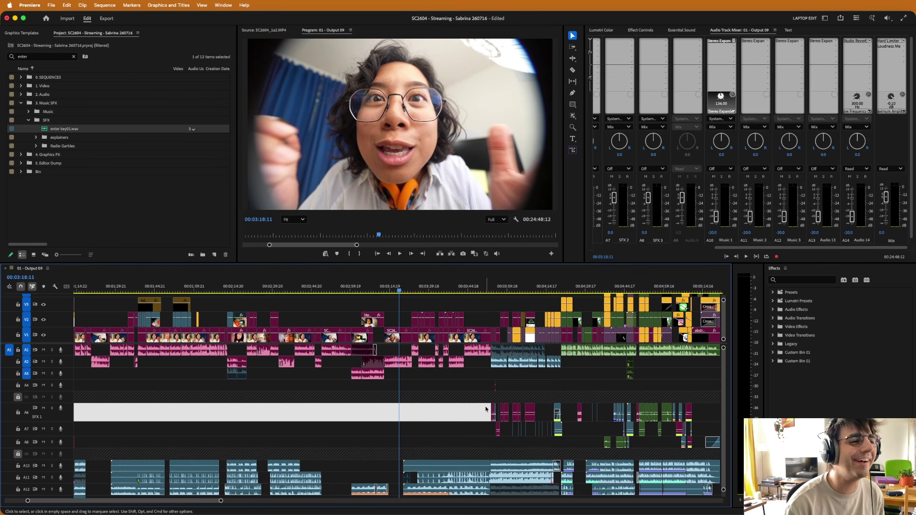
left_click(511, 400)
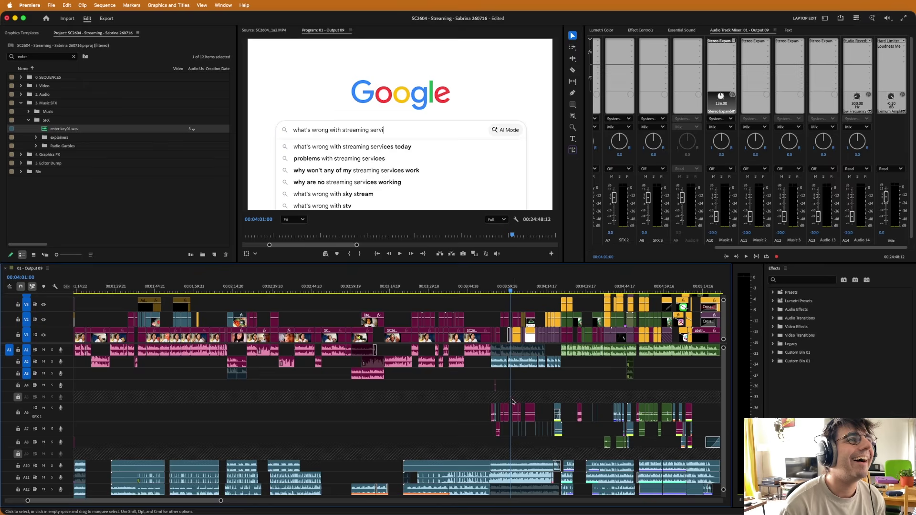
key("space")
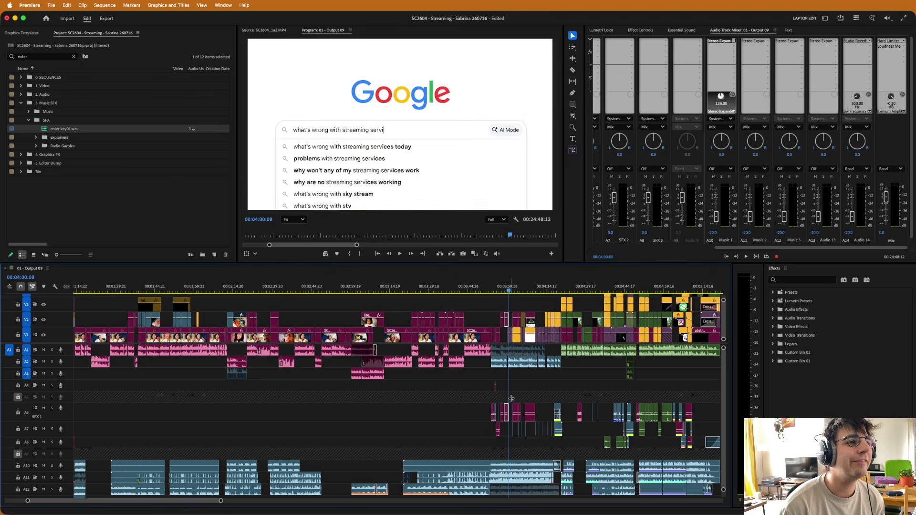
left_click(530, 399)
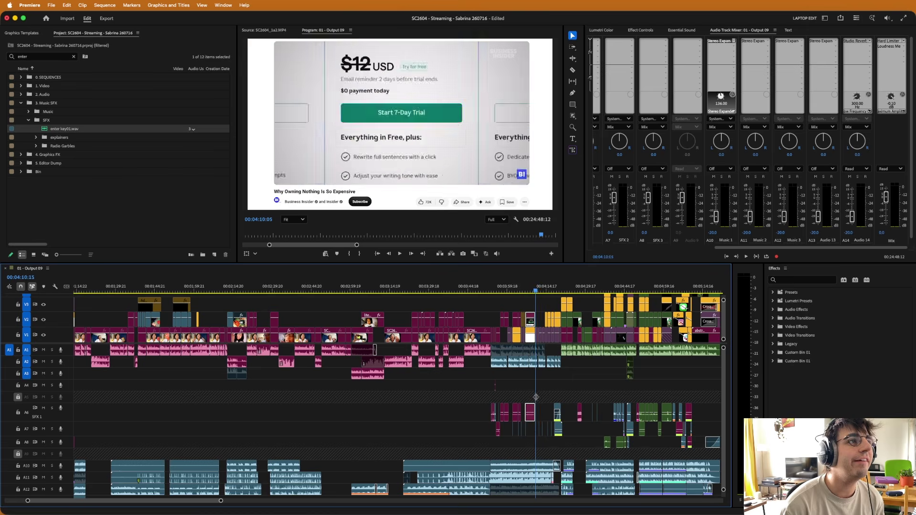
left_click(523, 397)
scroll(524, 397, "down", 3)
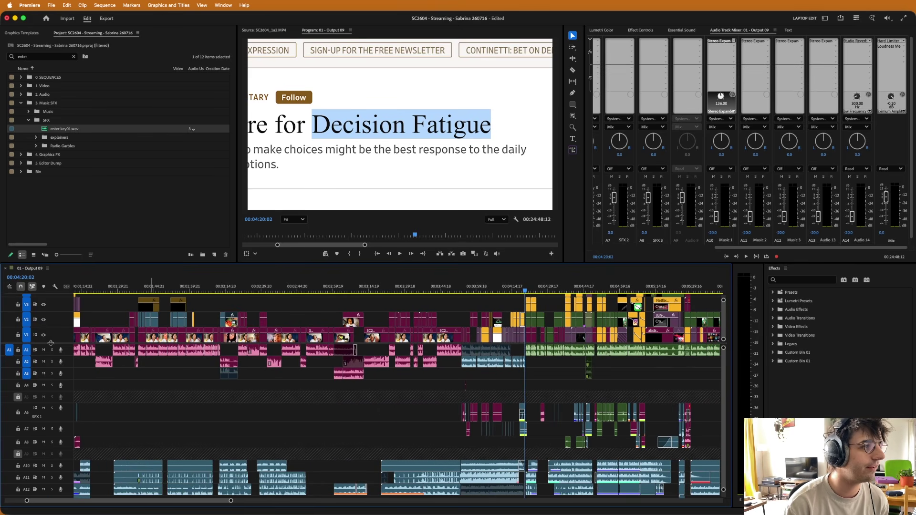
Look over the stacked upper video tracks after 00:04:20:02 and play the mining shot into the flaming-weapon shot at 00:04:46:01.
scroll(51, 343, "up", 5)
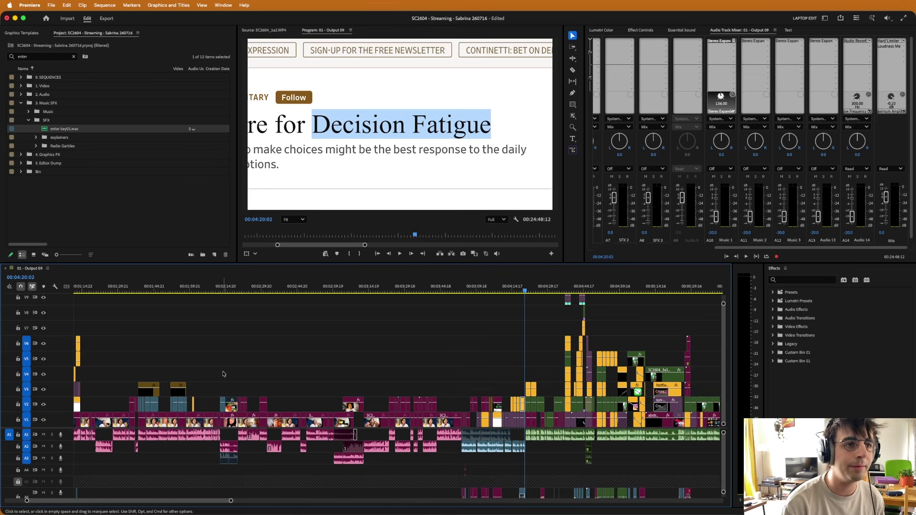
scroll(223, 374, "right", 10)
scroll(224, 374, "up", 3)
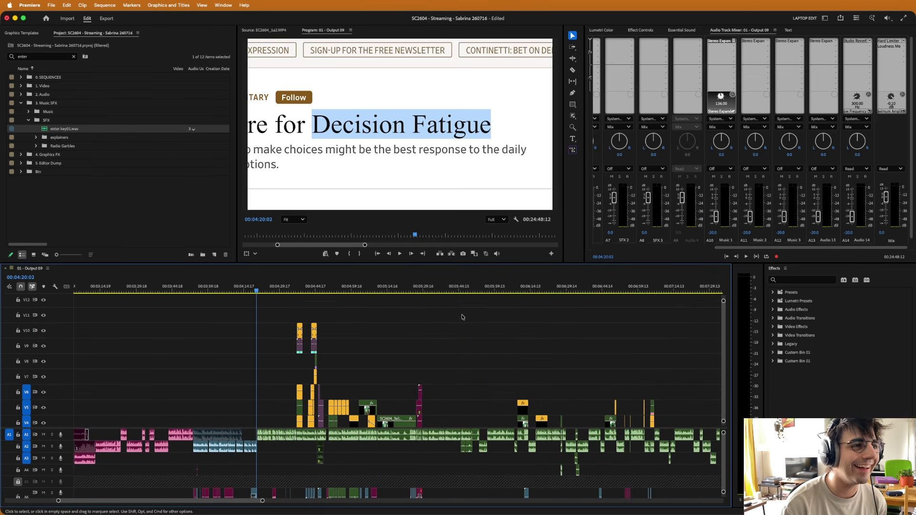
scroll(462, 317, "down", 5)
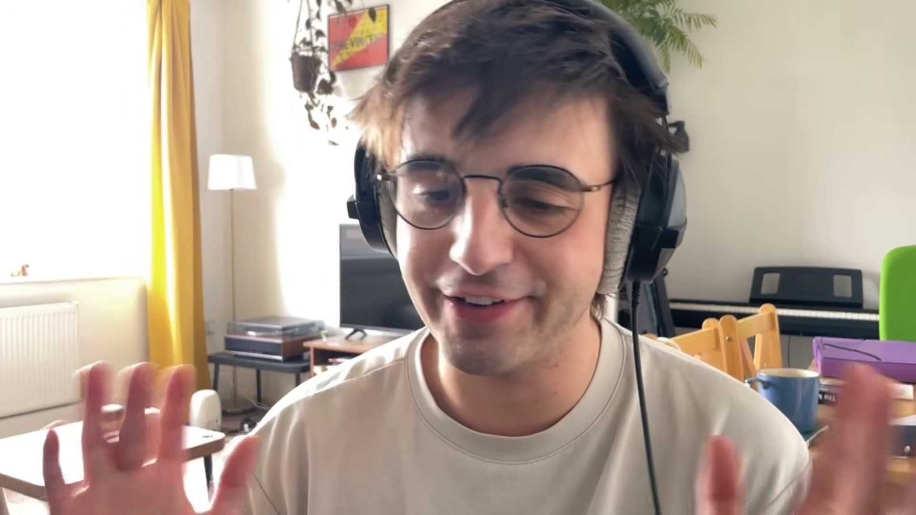
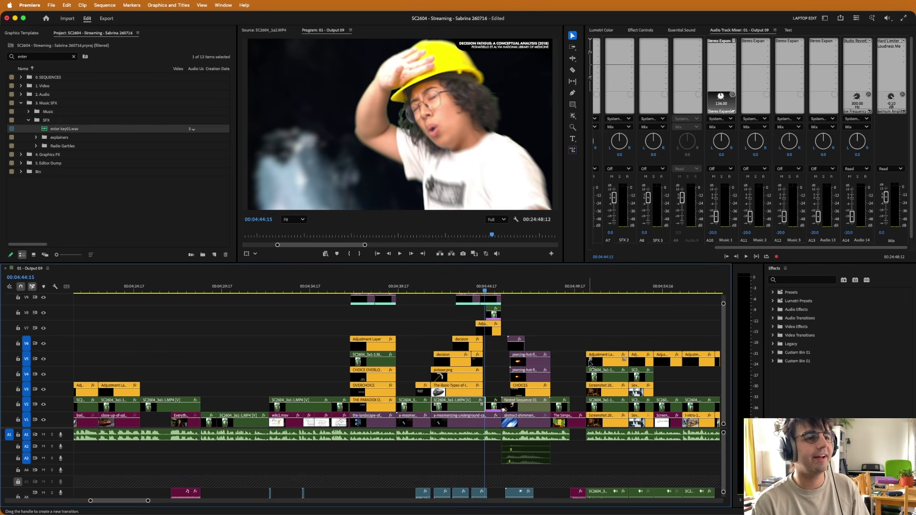
key("space")
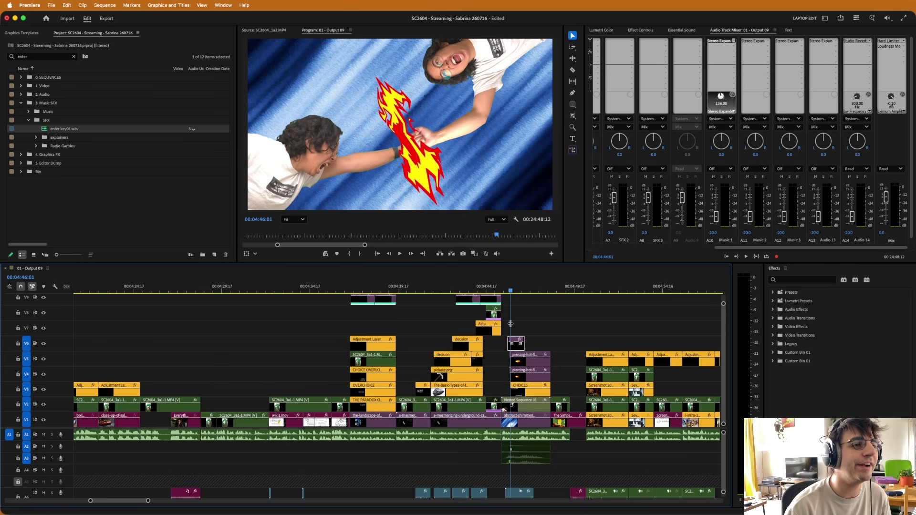
Select the pickaxe.png clip at 00:04:41:21 and show its Motion properties together with the keyframe timeline in Effect Controls.
scroll(510, 326, "up", 5)
left_click(453, 338)
left_click(506, 338)
left_click(506, 374)
left_click(633, 30)
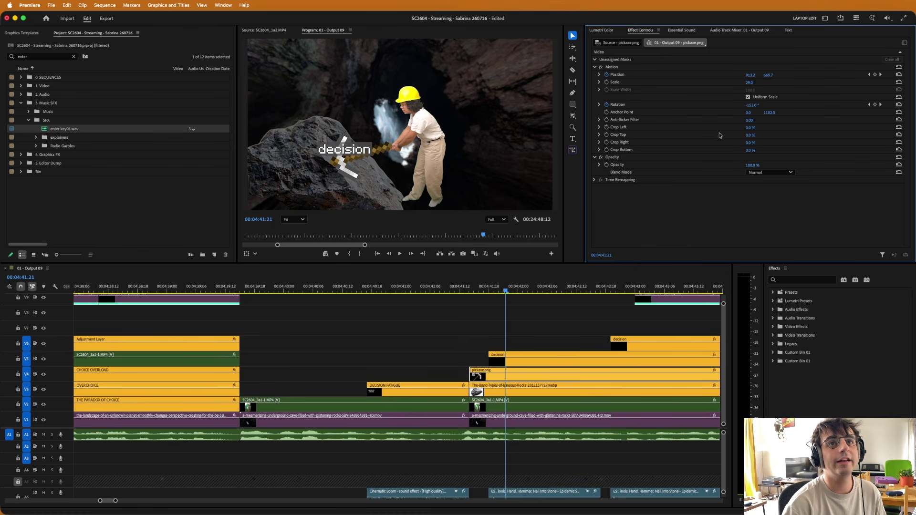
left_click(905, 43)
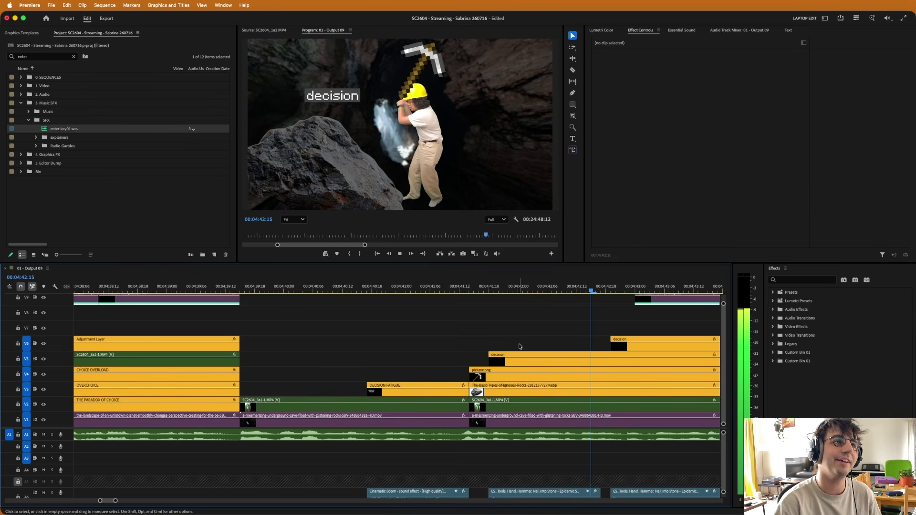
Inspect the position keyframes of the first "decision" title on V5 at 00:04:42:17, and clear the selection.
left_click(520, 356)
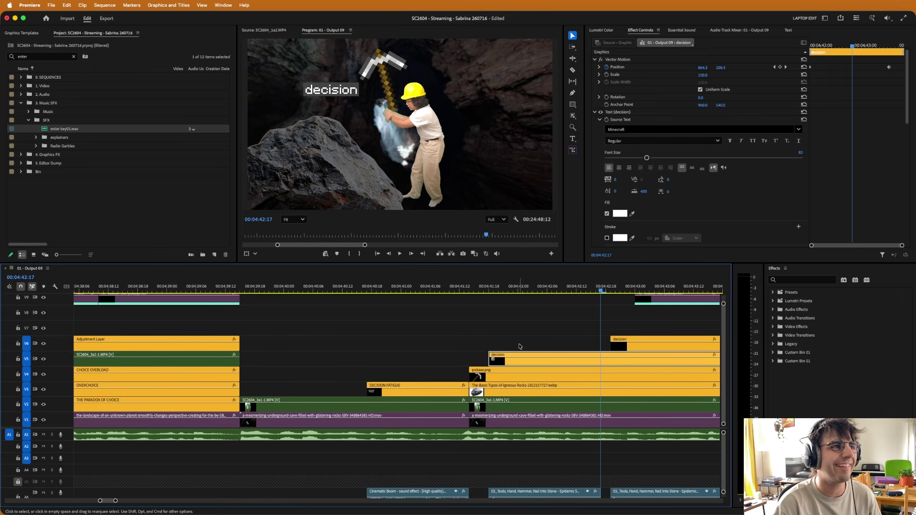
key("minus")
key("minus")
key("minus")
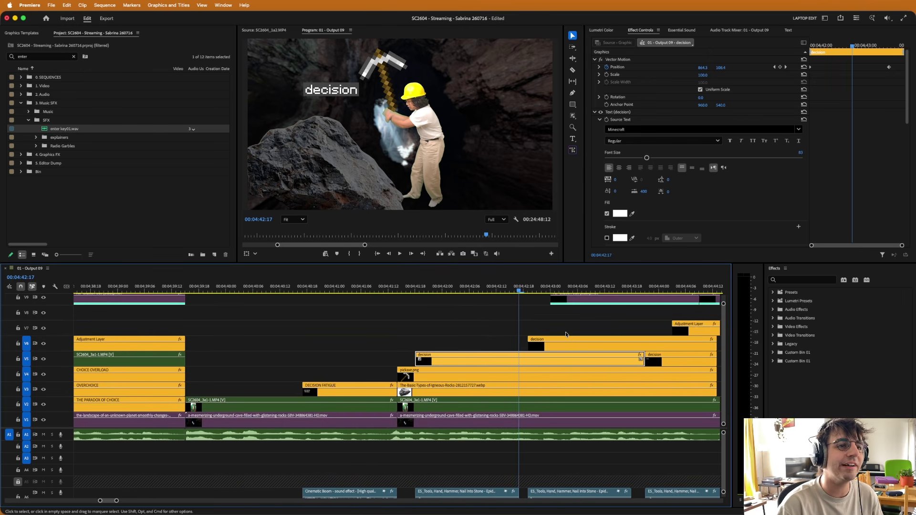
scroll(566, 334, "right", 3)
left_click(436, 340)
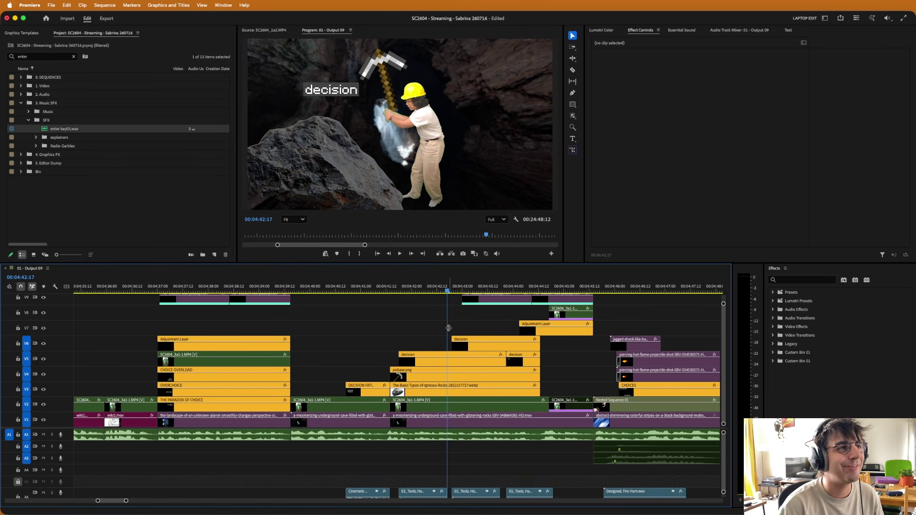
Go to the V2 cut at 00:04:44:16 and step backward through the blurred zoom to 00:04:44:10.
key("Down")
key("Down")
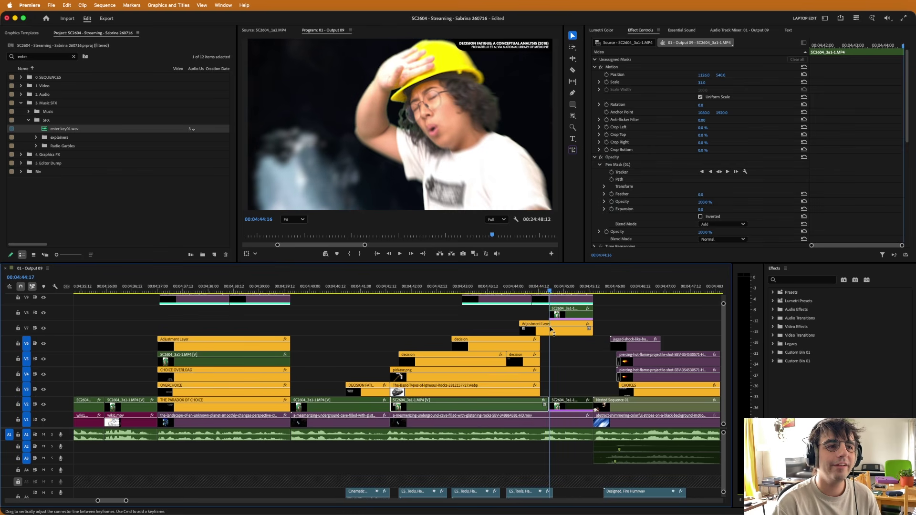
key("Left")
key("Left")
key("Left")
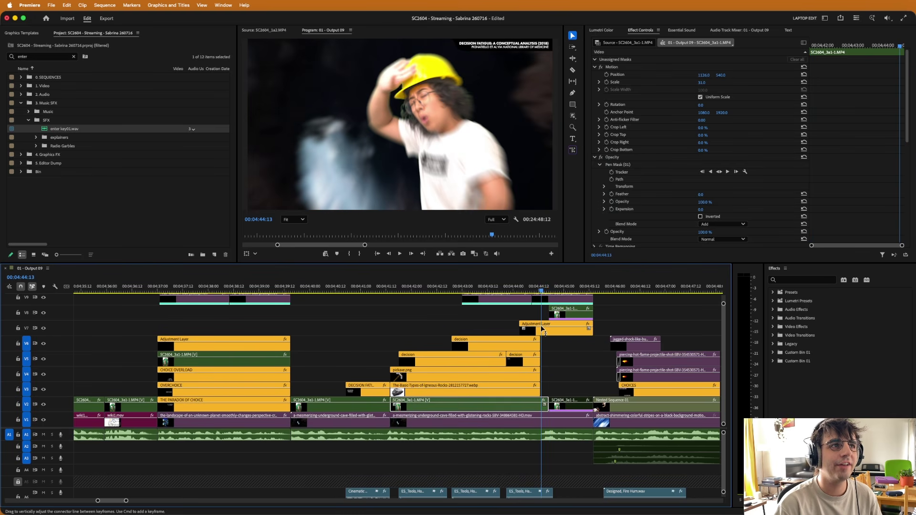
key("Left")
key("Left")
key("Left")
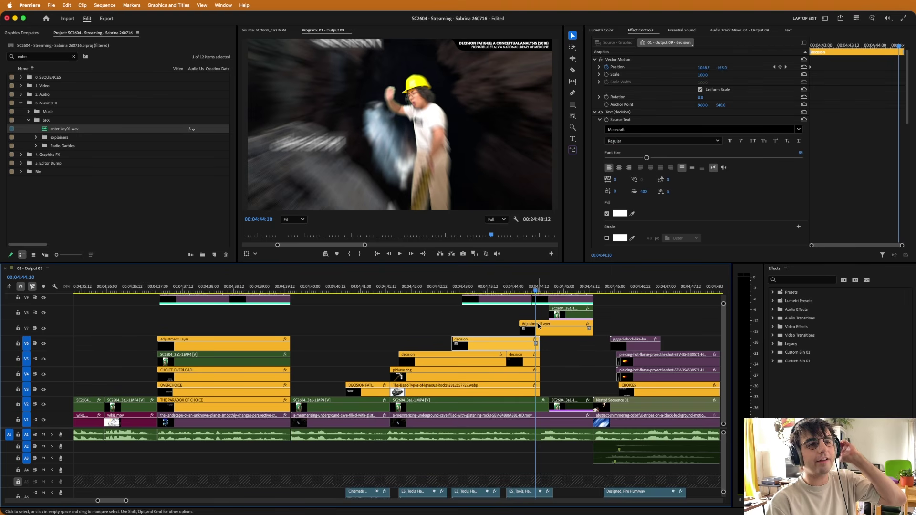
Select the short V2 clip following the zoom cut and scrub through the V7 Adjustment Layer to 00:04:45:03.
left_click(571, 407)
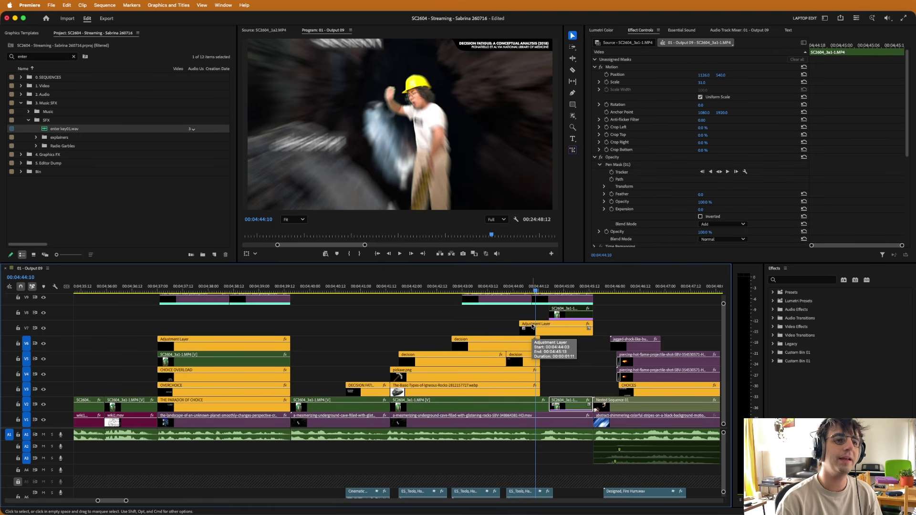
key("Left")
key("Left")
left_click_drag(534, 320, 572, 335)
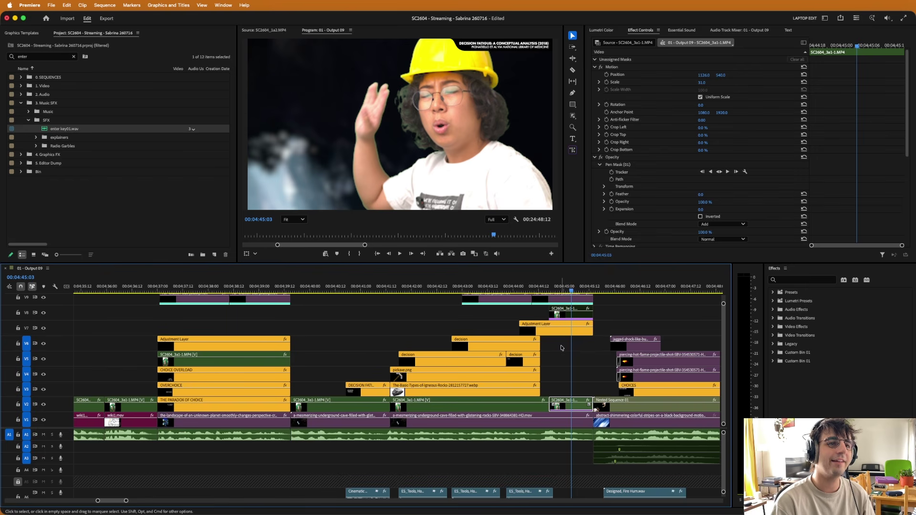
Select the V8 copy of SC2604_3a1-1.MP4 along with the V2 clip, deselect both, and return to 00:04:44:16.
left_click(563, 315, "shift")
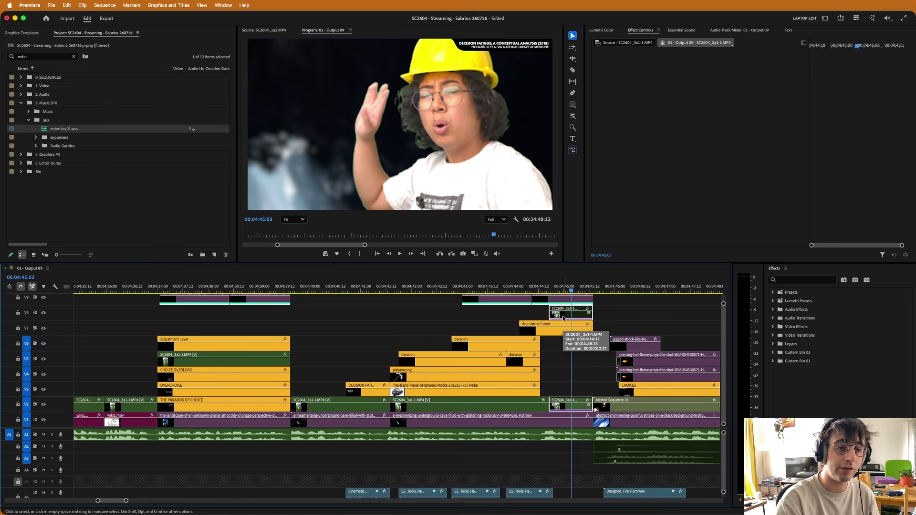
left_click(573, 374)
left_click_drag(574, 374, 547, 359)
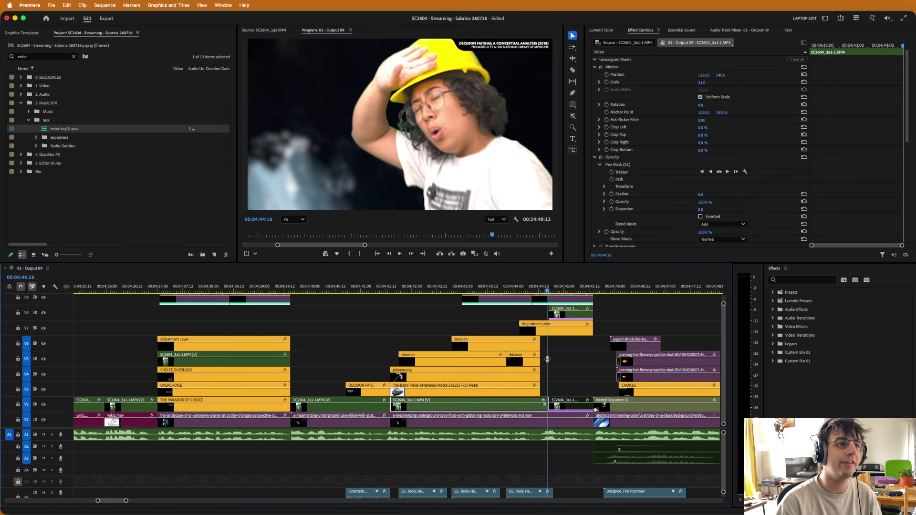
Examine the V2 cut in the hard-hat shot up close, moving frame by frame across it to 00:04:44:20.
key("=")
key("=")
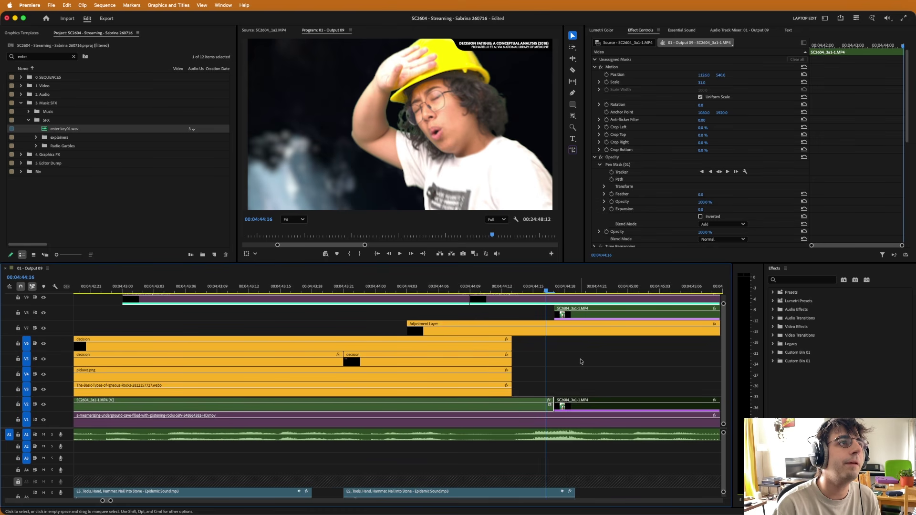
key("Right")
key("Left")
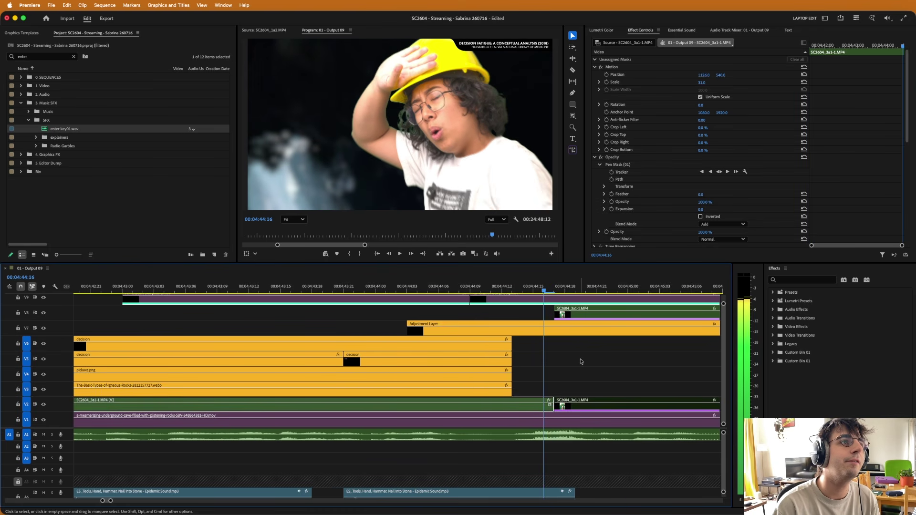
key("Right")
key("minus")
key("Right")
key("Right")
key("Right")
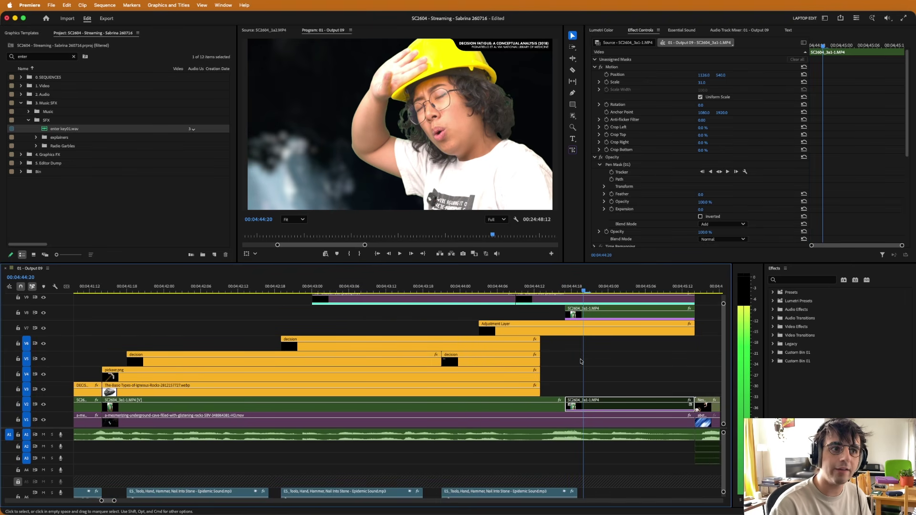
Scrub back and forth over the zoom transition and return to the "decision" title at 00:04:42:17.
key("minus")
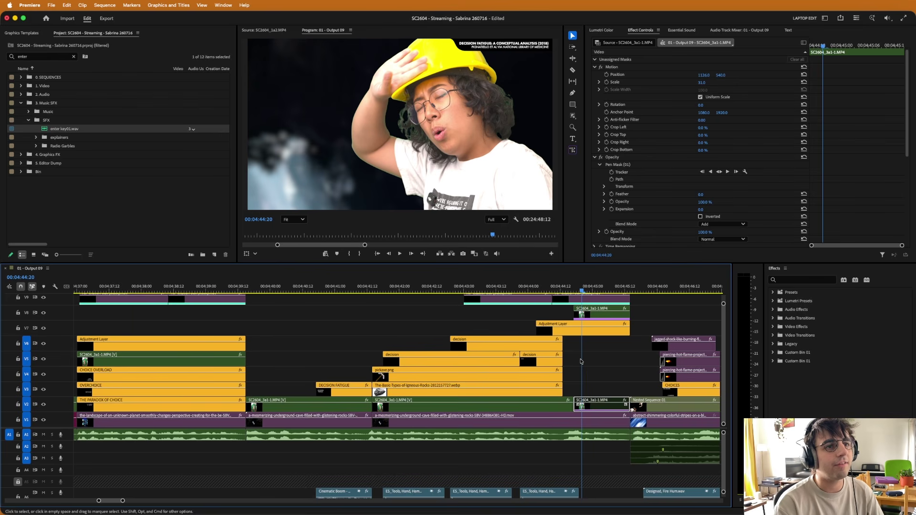
key("minus")
left_click(579, 289)
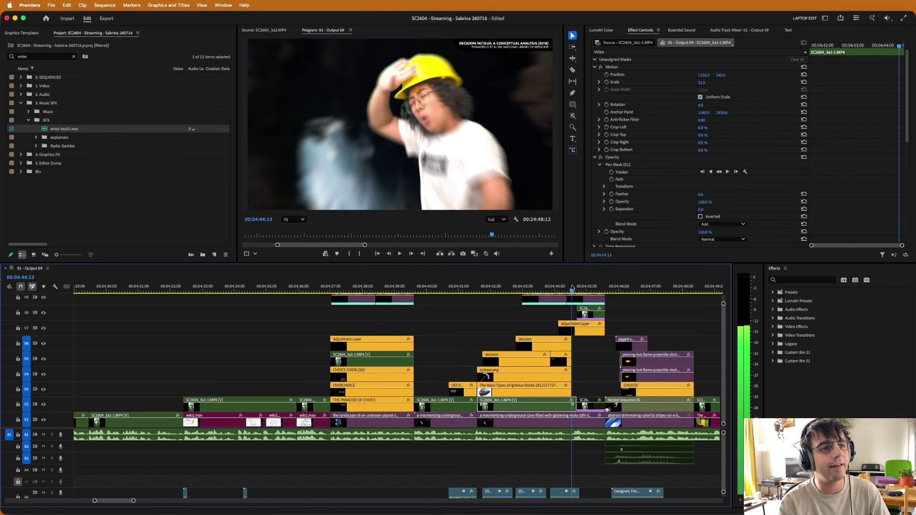
left_click_drag(578, 288, 605, 292)
left_click(513, 288)
left_click(515, 359)
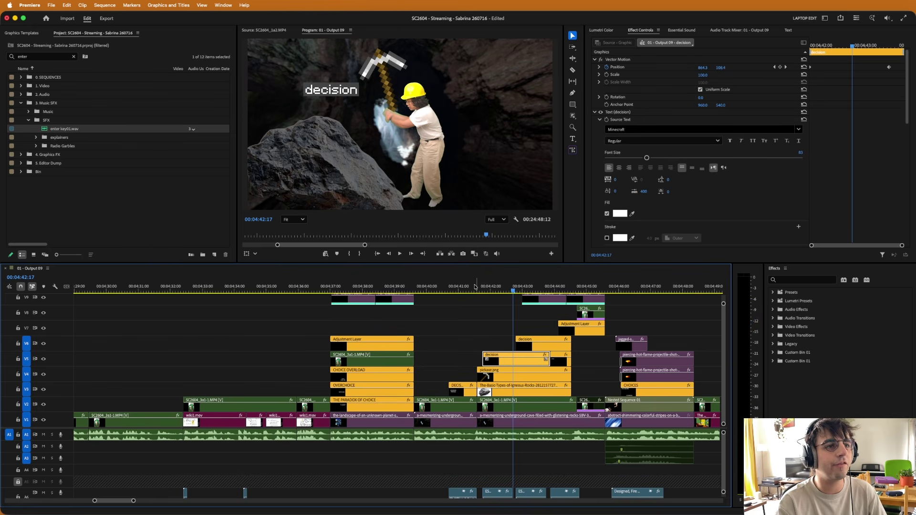
Scrub the mining sequence forward to the start of Nested Sequence 01 at 00:04:45:17.
left_click(524, 288)
left_click_drag(524, 288, 604, 292)
scroll(630, 329, "down", 3)
scroll(630, 328, "up", 3)
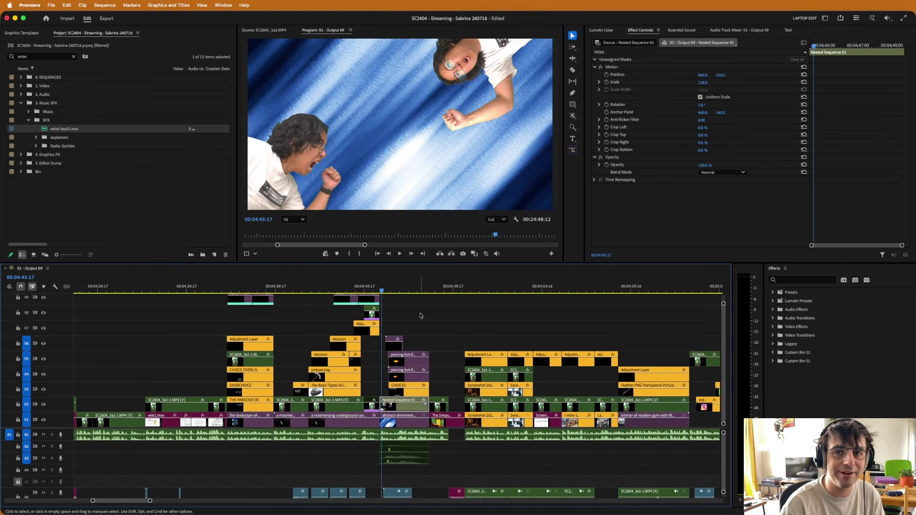
Go to the cardboard-box shot at 00:04:51:07 and disable the adjustment layer and presenter cut-out layers above the library background.
left_click_drag(432, 289, 462, 333)
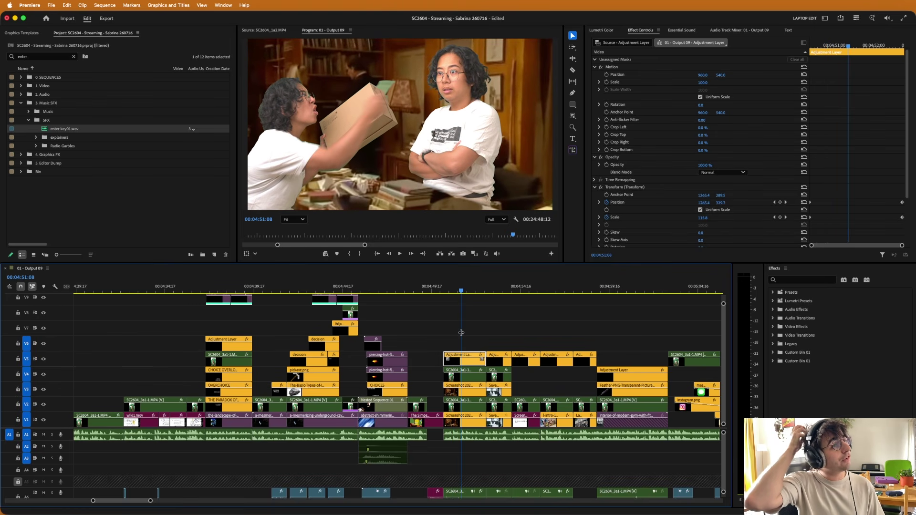
mouse_move(462, 332)
left_mouse_down()
mouse_move(470, 339)
mouse_move(451, 340)
mouse_move(460, 341)
left_mouse_up()
key("f")
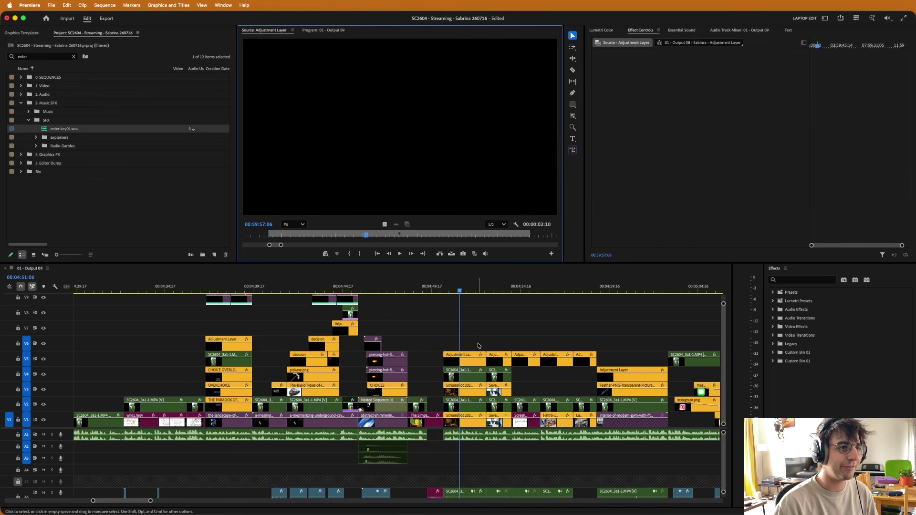
left_click(478, 347)
left_click(470, 377)
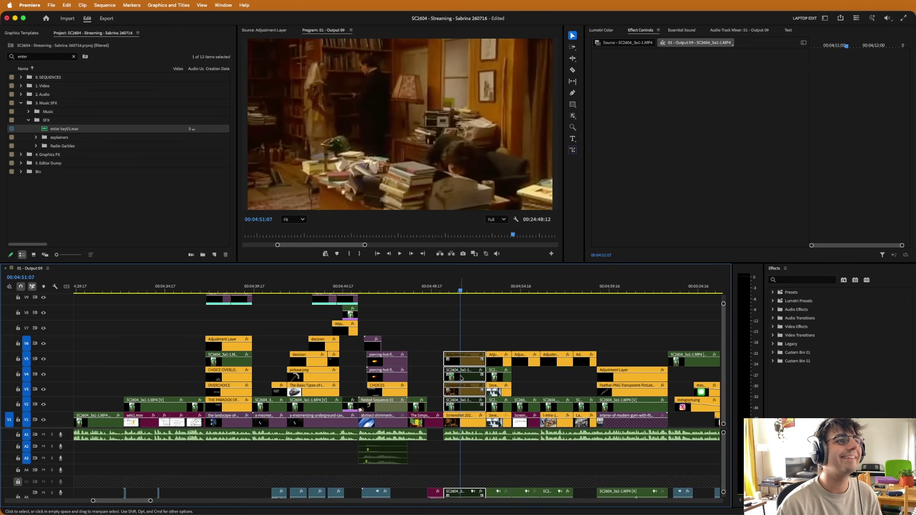
Re-enable both presenter cut-outs, the desk foreground screenshot and the adjustment layer in the cardboard-box shot at 00:04:51.
left_click(472, 406)
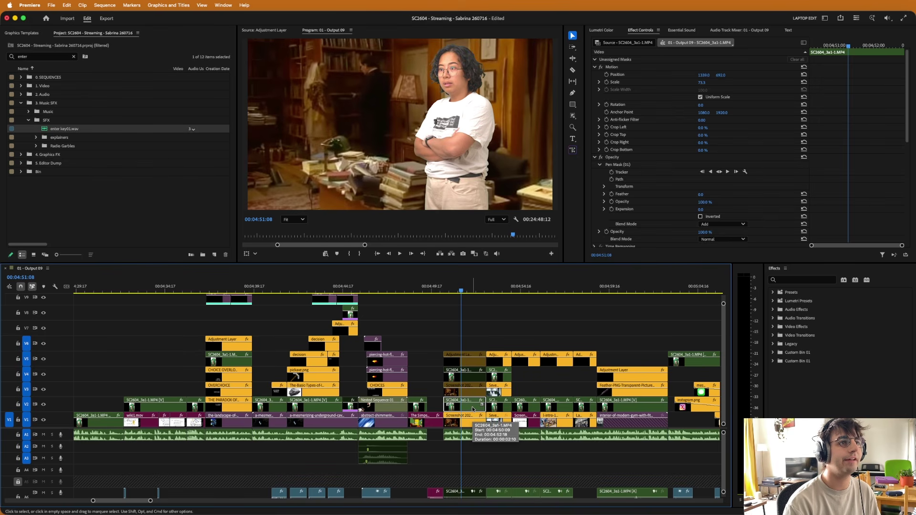
left_click(464, 390)
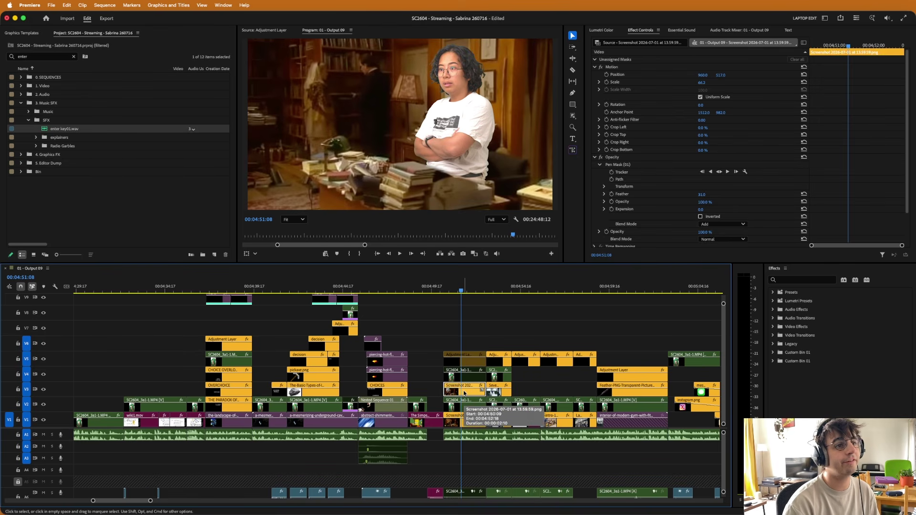
left_click(463, 418, "shift")
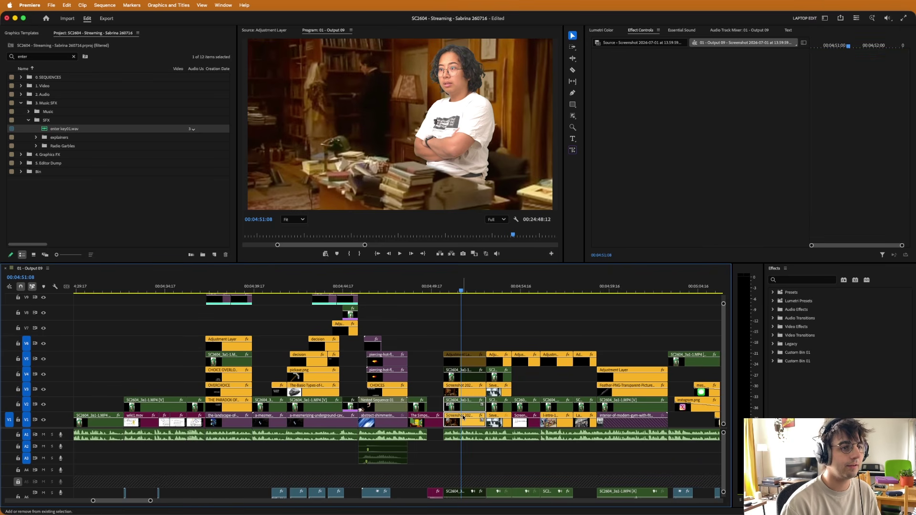
left_click(466, 371)
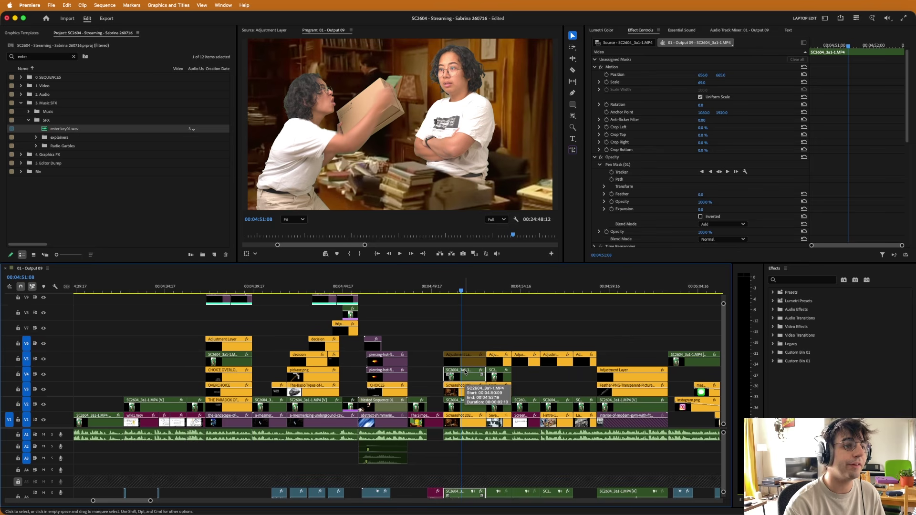
left_click(466, 365)
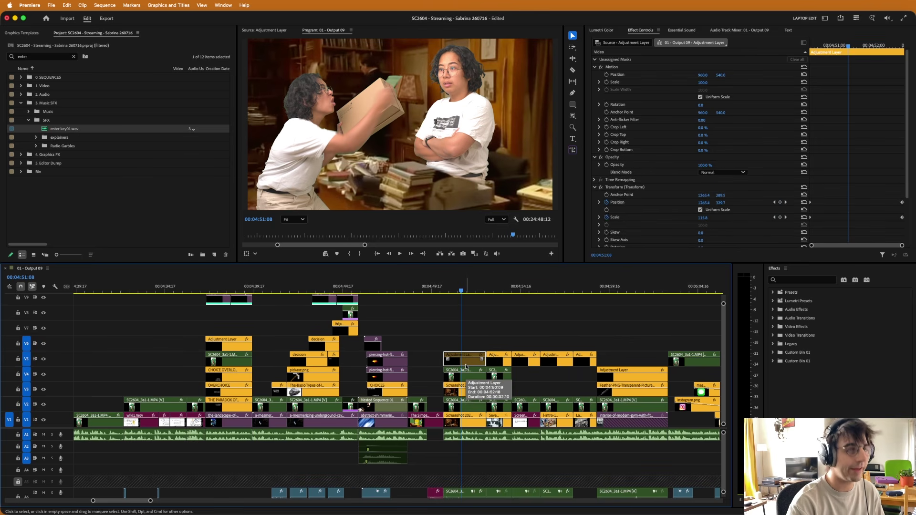
key("j")
key("l")
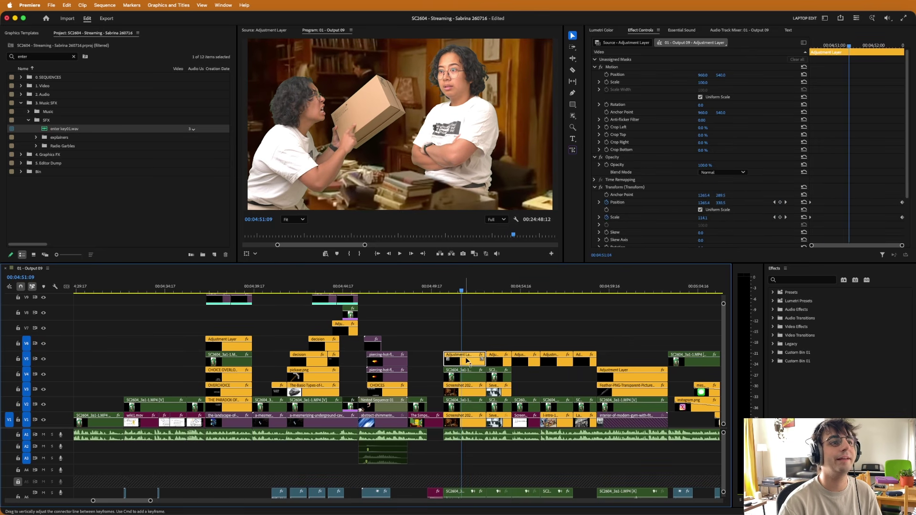
Play the stage presentation from 00:06:26:05, then examine the theatre composites at 00:06:27:15 and 00:06:28:14.
key("j")
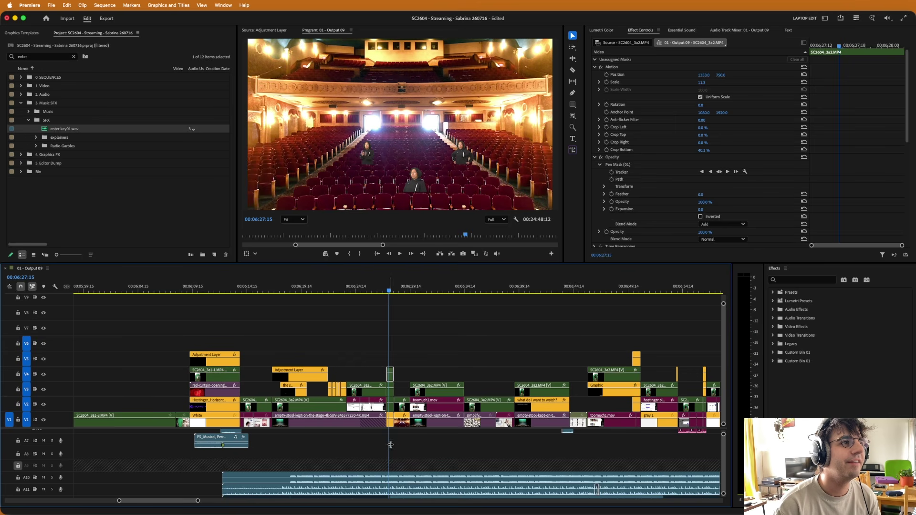
left_click(374, 288)
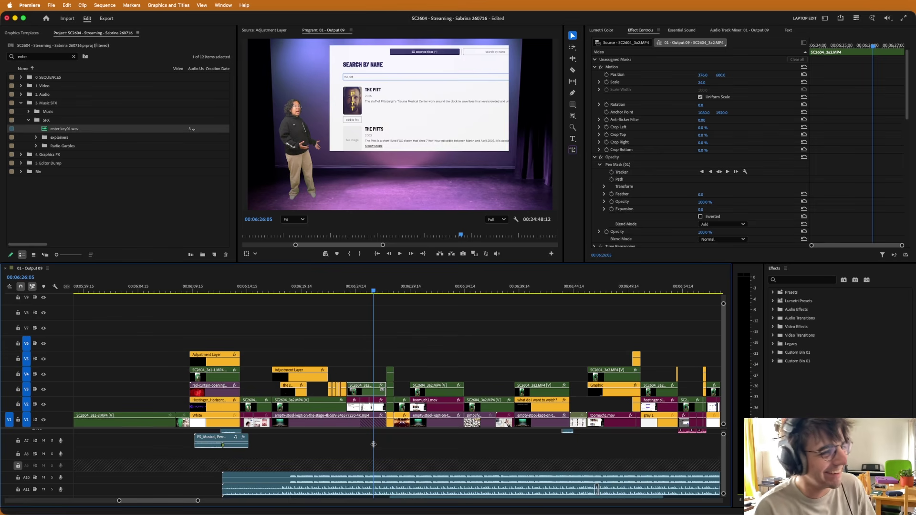
key("l")
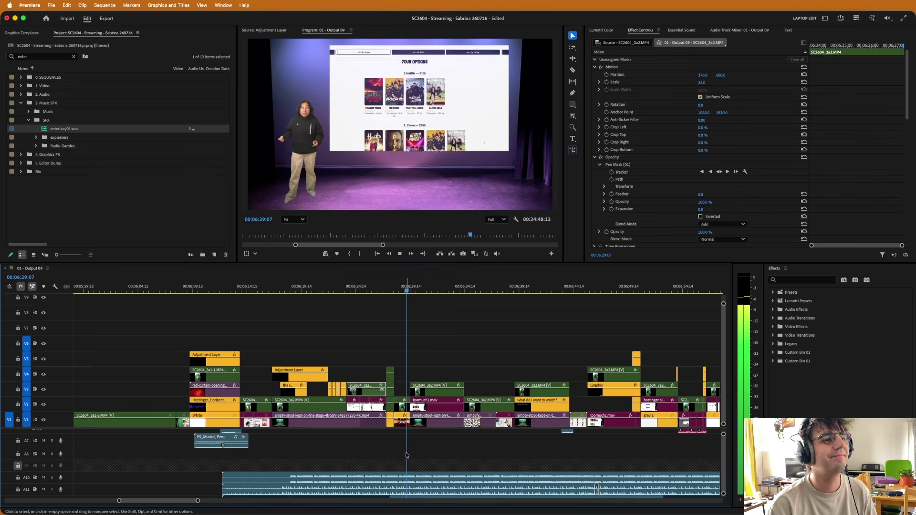
left_click(389, 288)
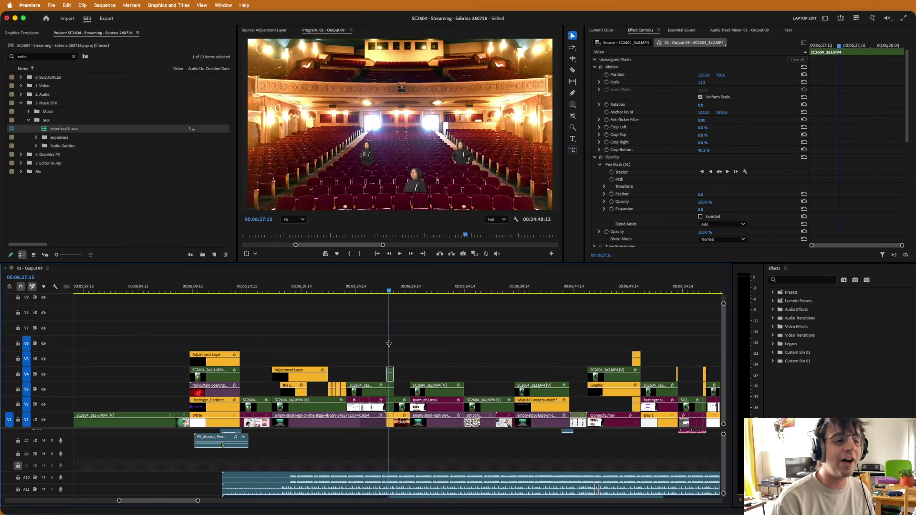
scroll(392, 346, "down", 3)
scroll(395, 348, "up", 2)
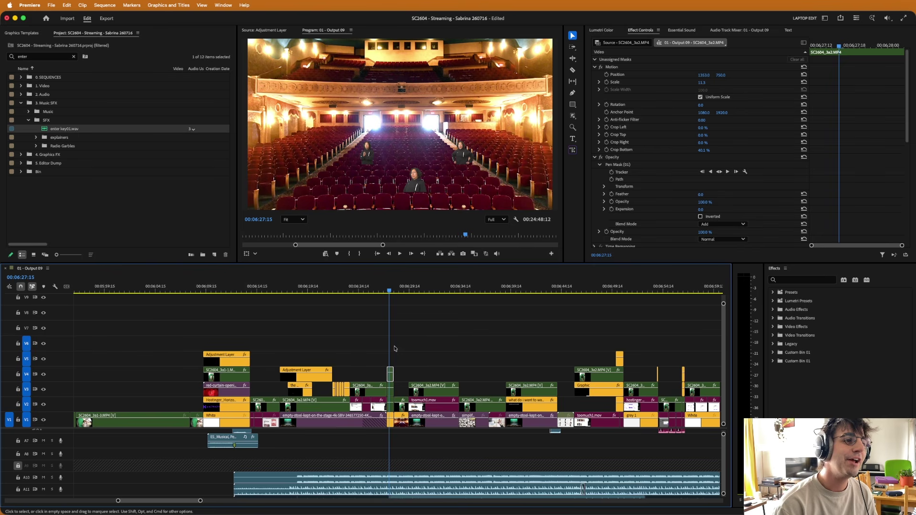
scroll(415, 352, "up", 5)
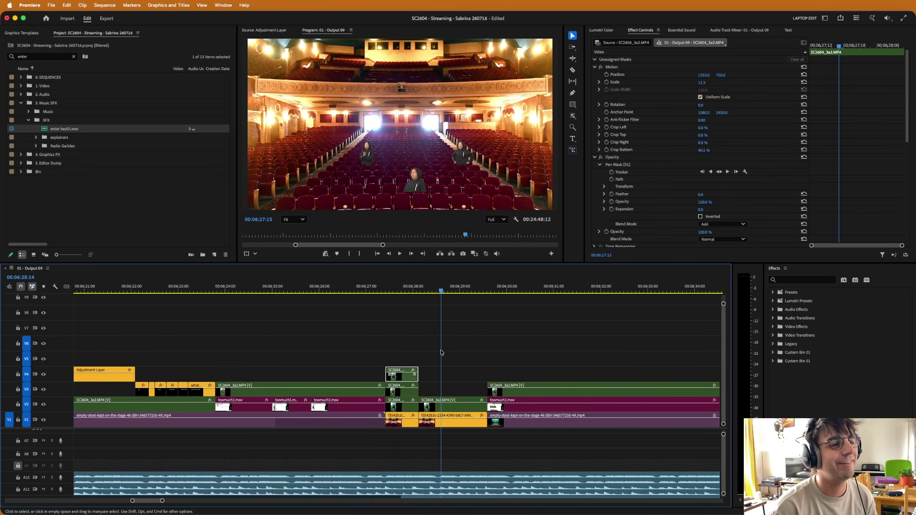
left_click(441, 351)
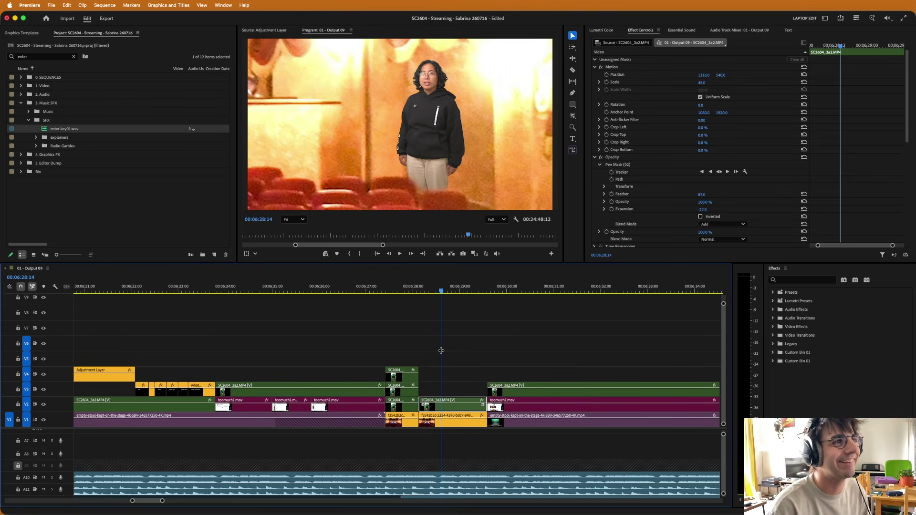
Go to the "Simplify" letters shot at 00:06:35:19 and scrub between it and the "Focus" background shot at 00:06:37:13.
scroll(441, 351, "down", 3)
left_click(464, 367)
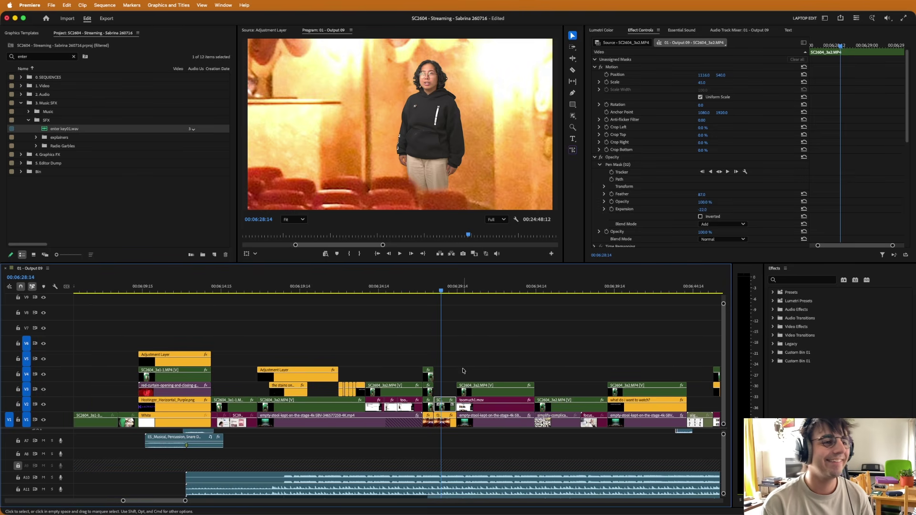
scroll(414, 381, "down", 2)
left_click(414, 381)
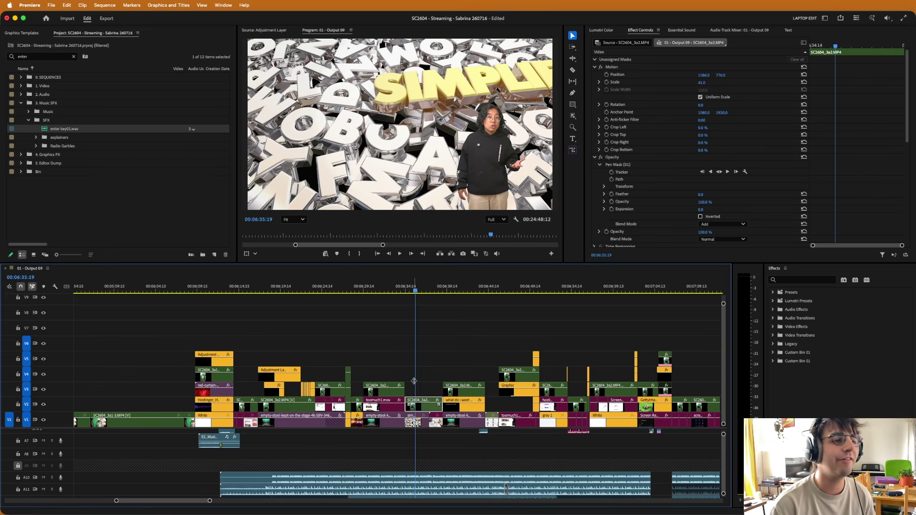
key("space")
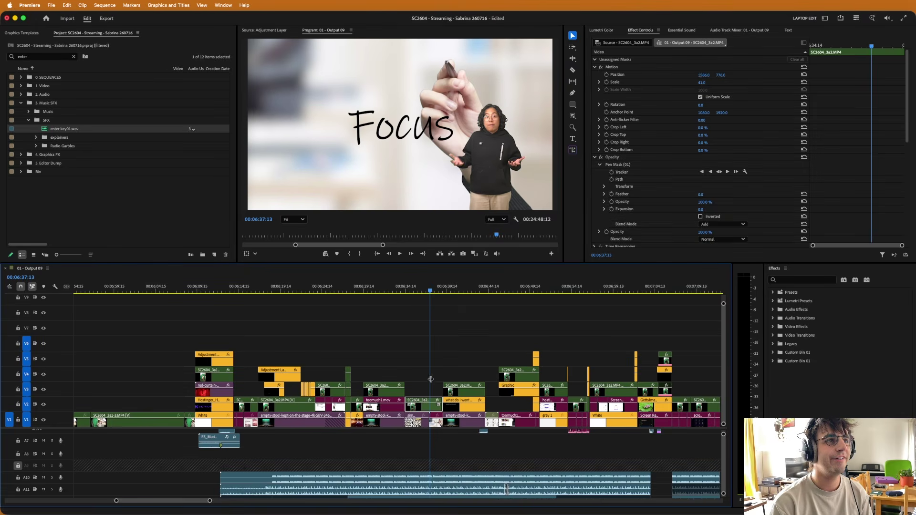
left_click(410, 375)
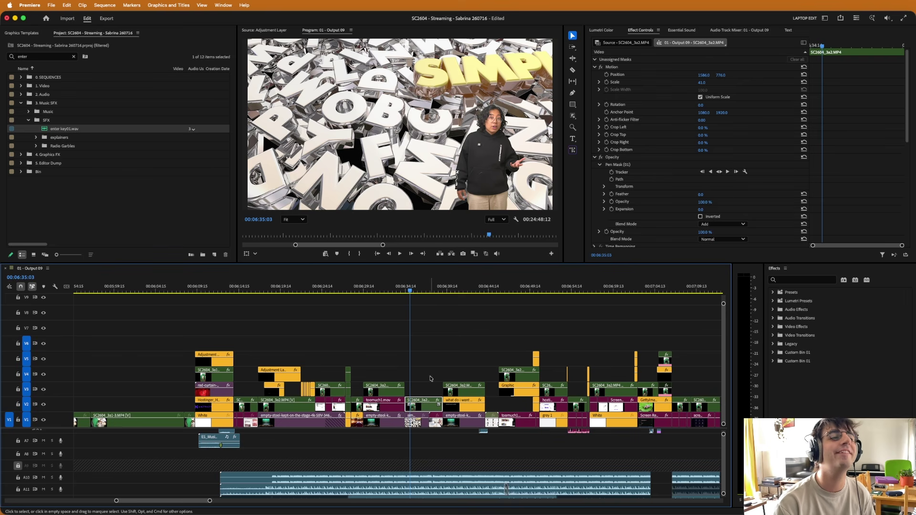
left_click(431, 377)
left_click(402, 376)
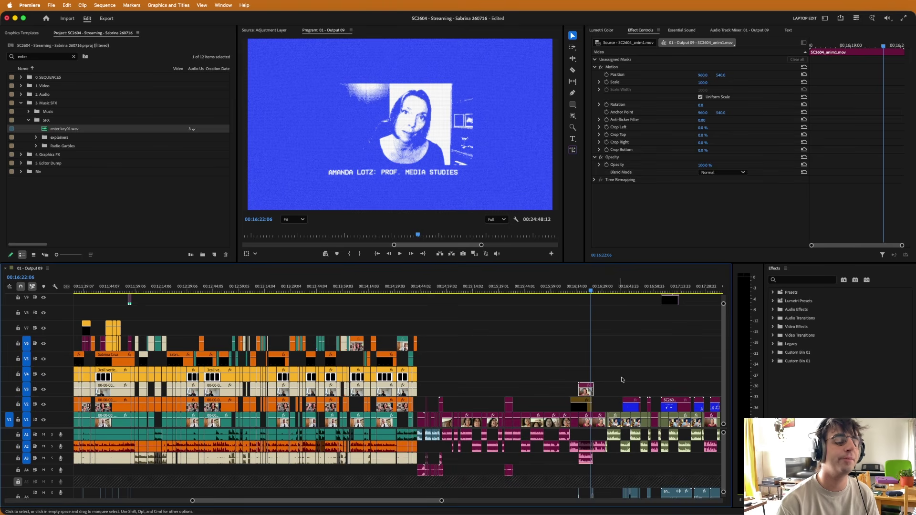
Play the interview section from 00:16:10:15 into the blue title animation SC2604_anim1.mov at 00:16:16:06.
key("z")
left_click(455, 368)
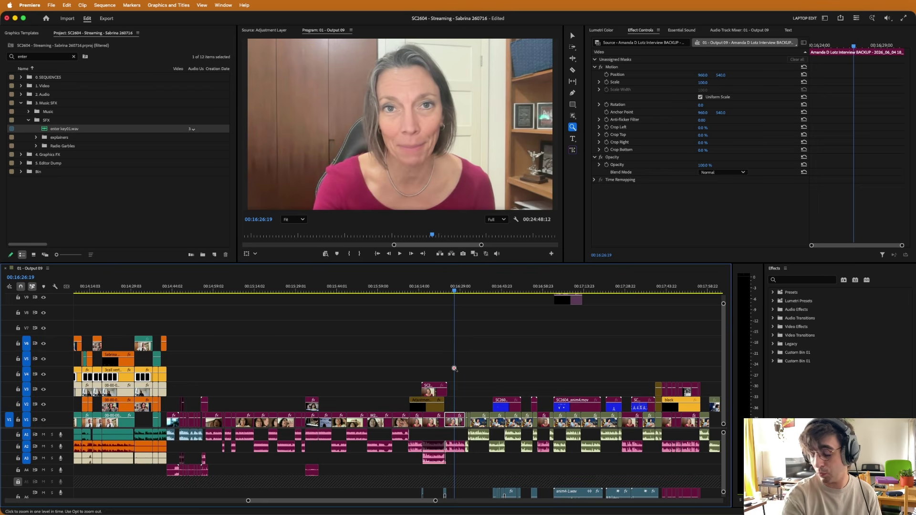
key("v")
left_click(420, 370)
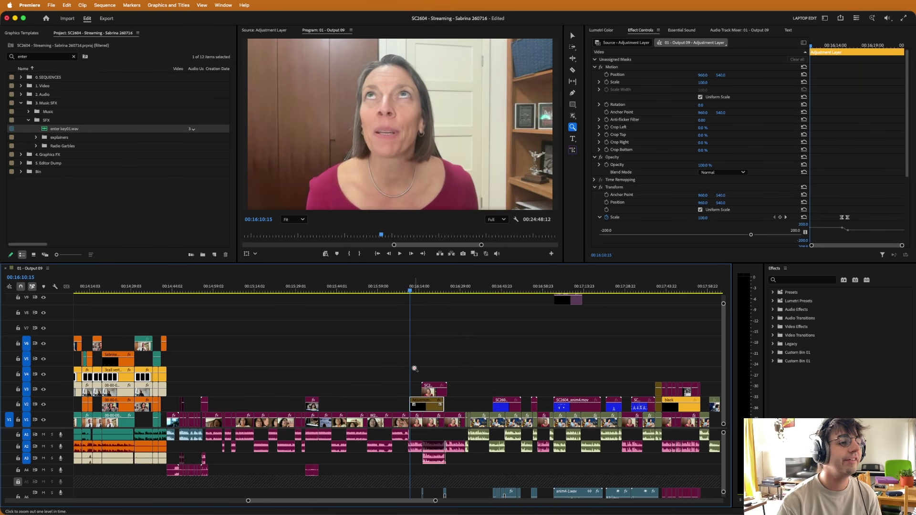
key("l")
key("l")
key("l")
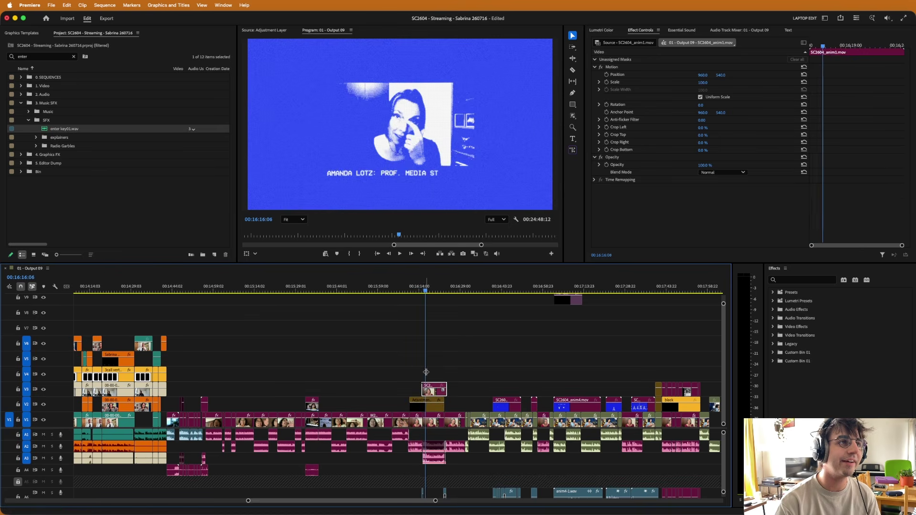
key("k")
Go to the start of SC2604_anim2.mov at 00:16:40:20 for a closer view of the animation clip.
key("z")
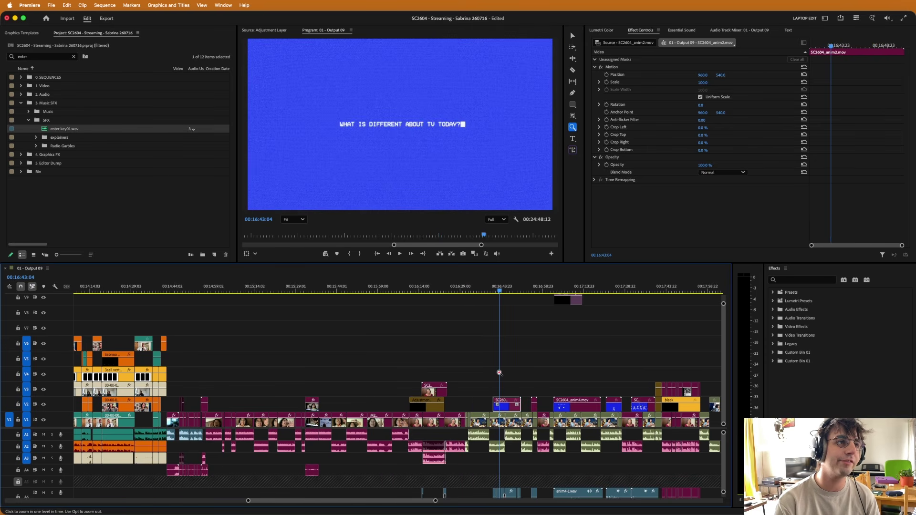
left_click(478, 373)
key("Up")
key("v")
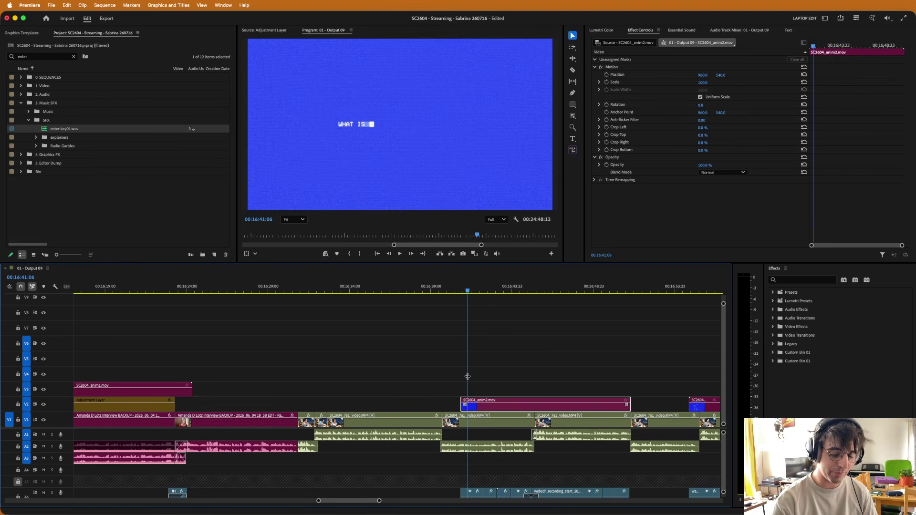
key("Up")
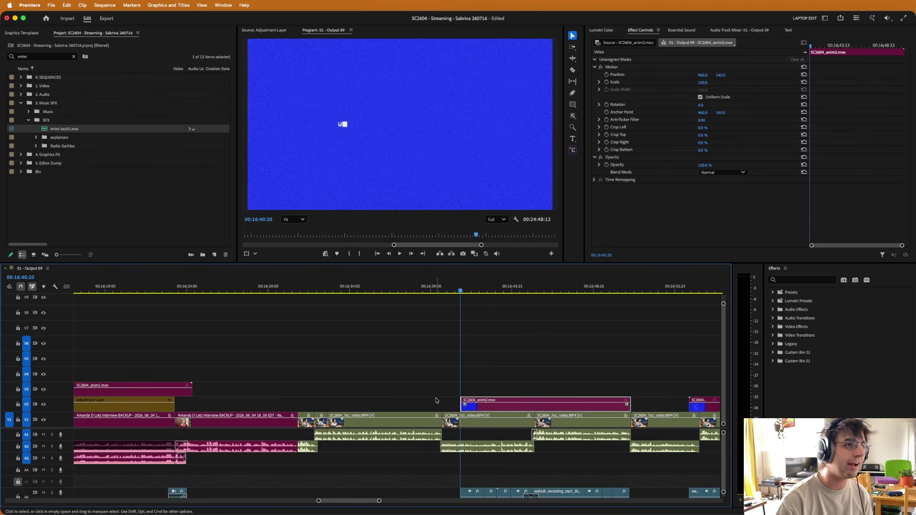
Play and scrub the "WHAT IS DIFFERENT ABOUT TV TODAY?" animation forward to 00:16:44:03.
scroll(468, 402, "down", 3)
key("l")
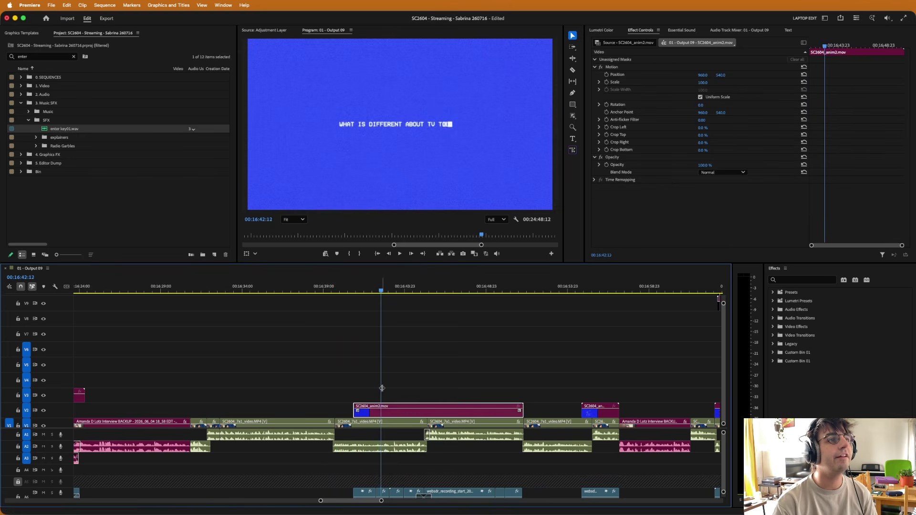
left_click_drag(407, 391, 631, 392)
left_click(409, 360)
View the interview shot at 00:16:59:15, return to "THE PAST" menu animation at 00:16:49:17, and clear the clip selection.
key("minus")
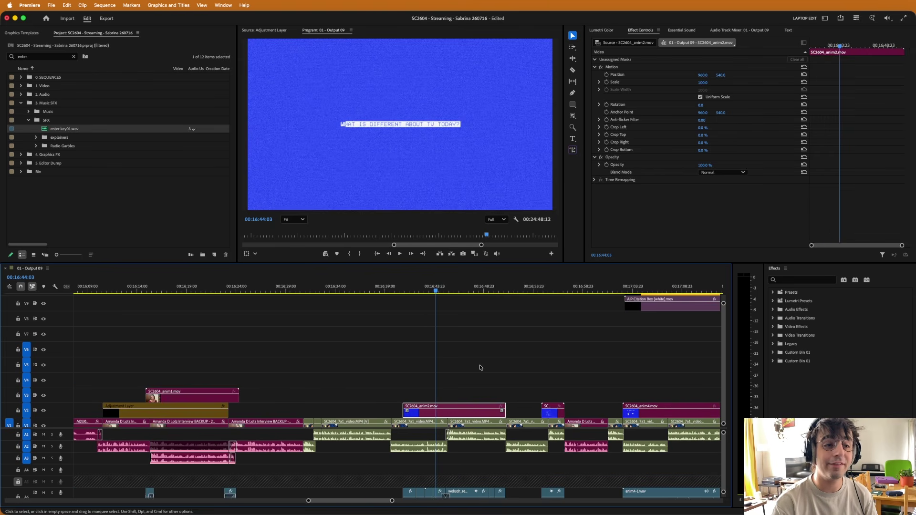
key("minus")
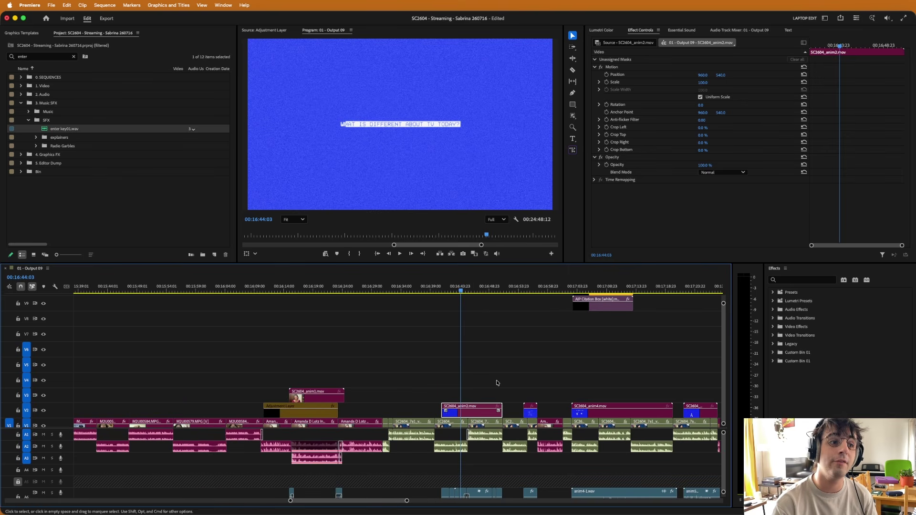
left_click(552, 383)
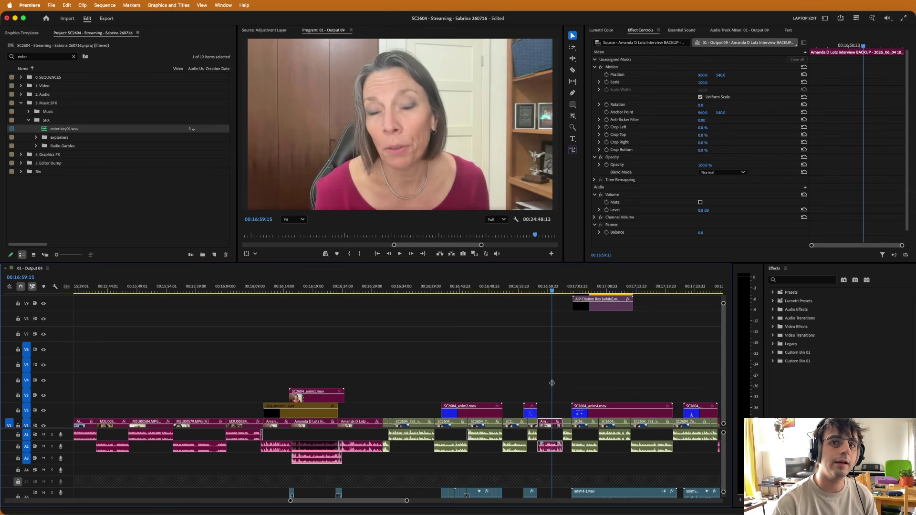
left_click(494, 386)
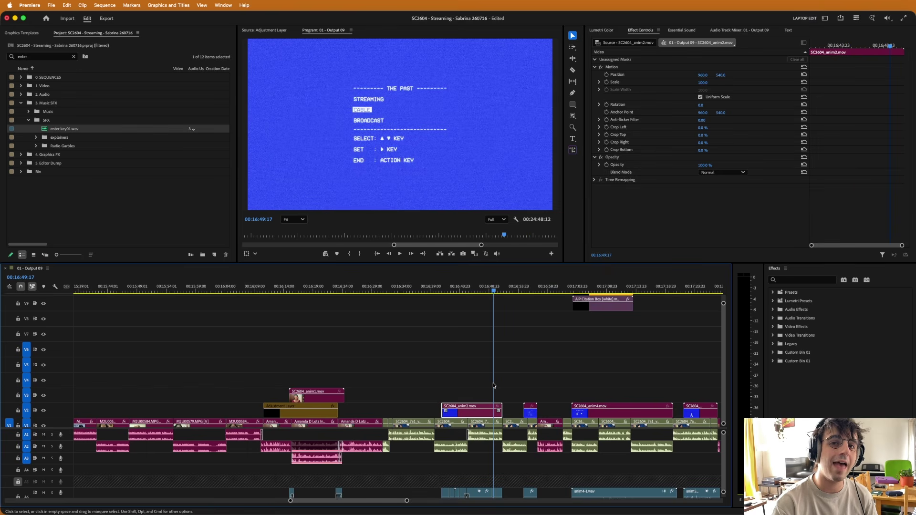
left_click(517, 385)
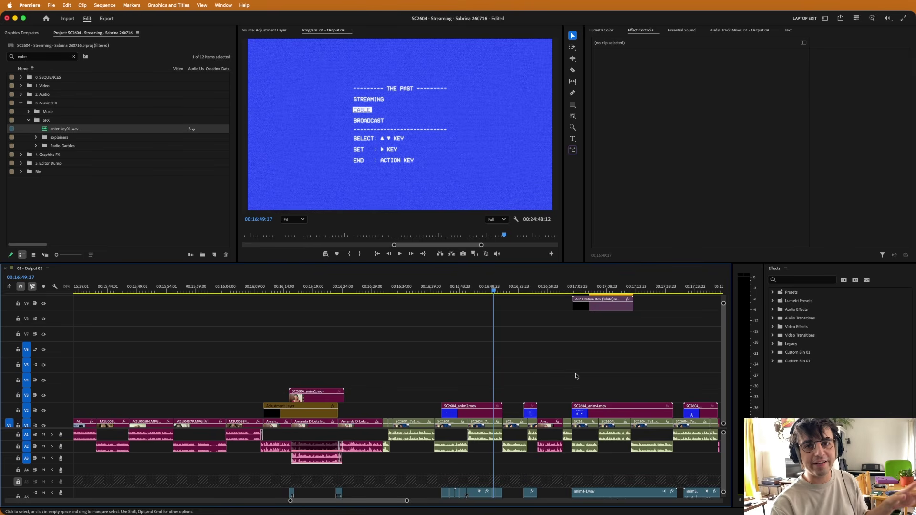
Examine the sound-effect tracks beneath the blue animation clips, from SC2604_anim1.mov onward past SC2604_anim4.mov.
mouse_move(577, 514)
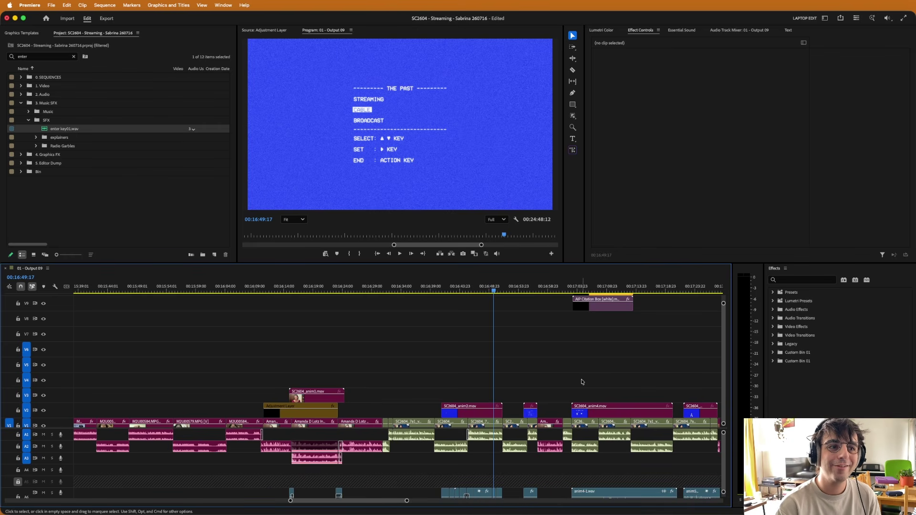
scroll(549, 379, "right", 3)
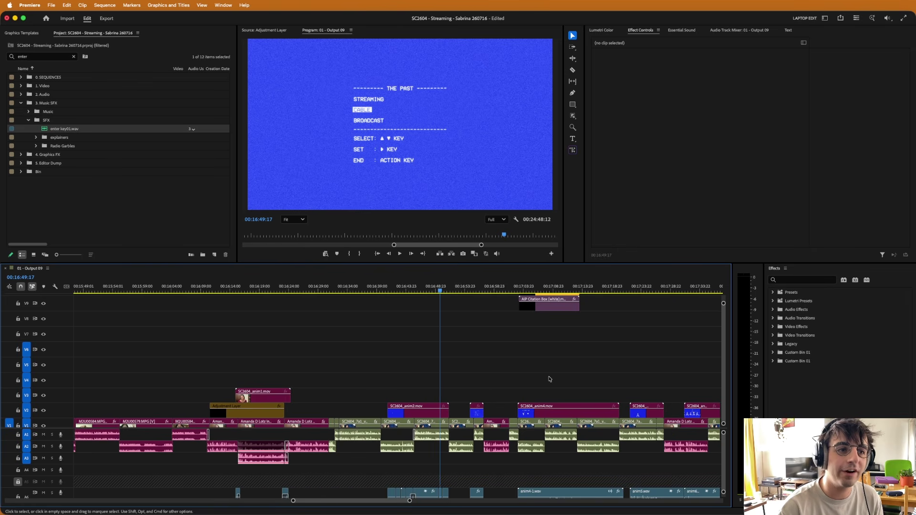
scroll(550, 379, "down", 1)
scroll(510, 487, "down", 4)
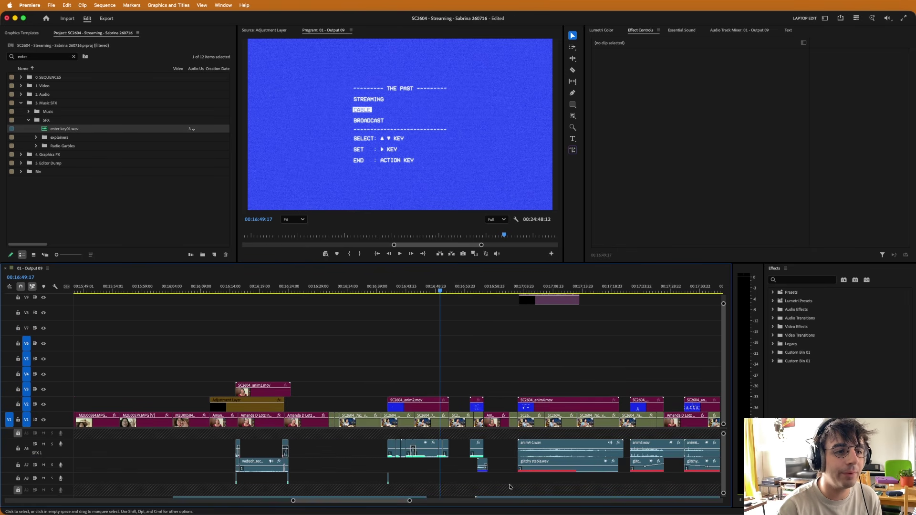
scroll(509, 487, "up", 2)
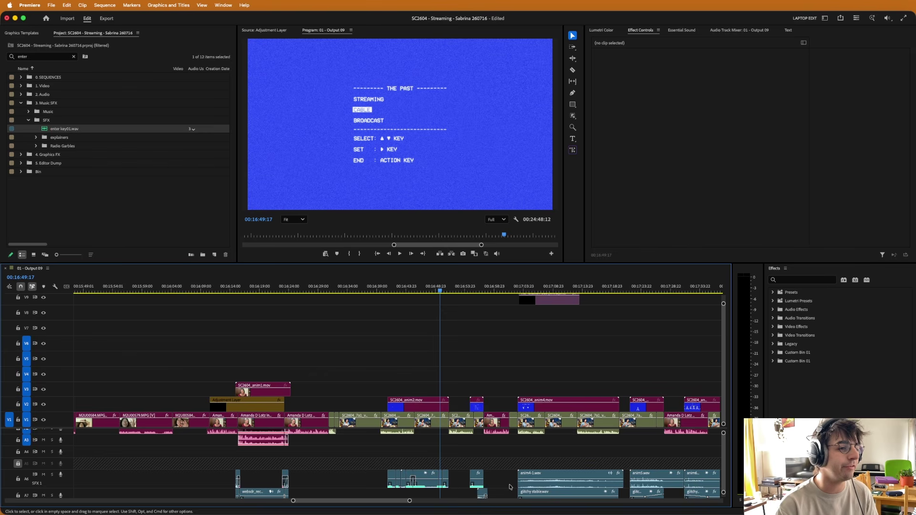
scroll(510, 487, "right", 4)
scroll(509, 487, "right", 6)
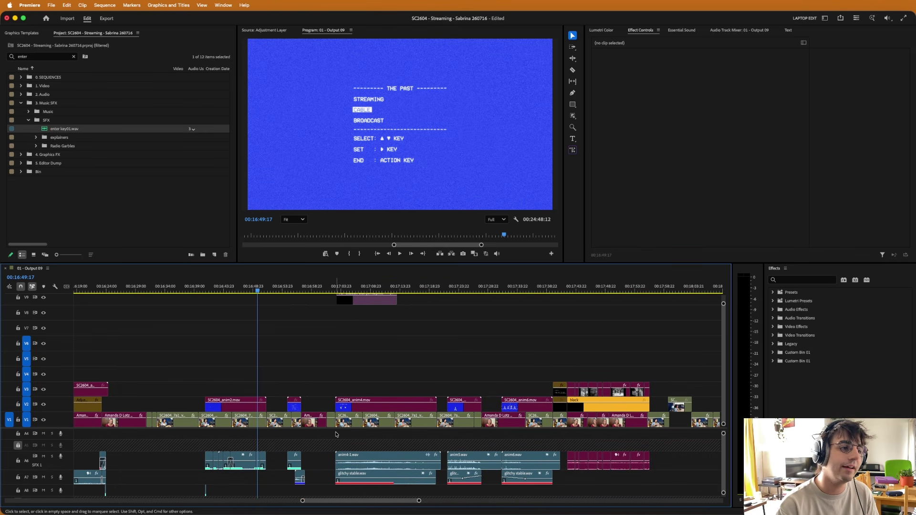
Scrub the "HOW BROADCAST WORKS" animation in SC2604_anim4.mov to 00:17:11:12, and return to 00:17:03:21 with its sound-effect tracks in view.
scroll(296, 461, "up", 3)
scroll(296, 461, "left", 4)
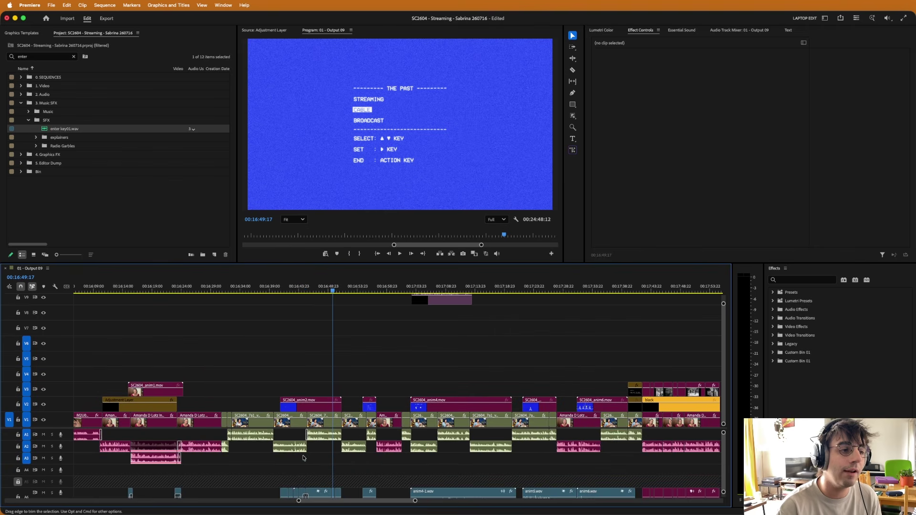
scroll(343, 465, "right", 1)
key("l")
key("l")
key("l")
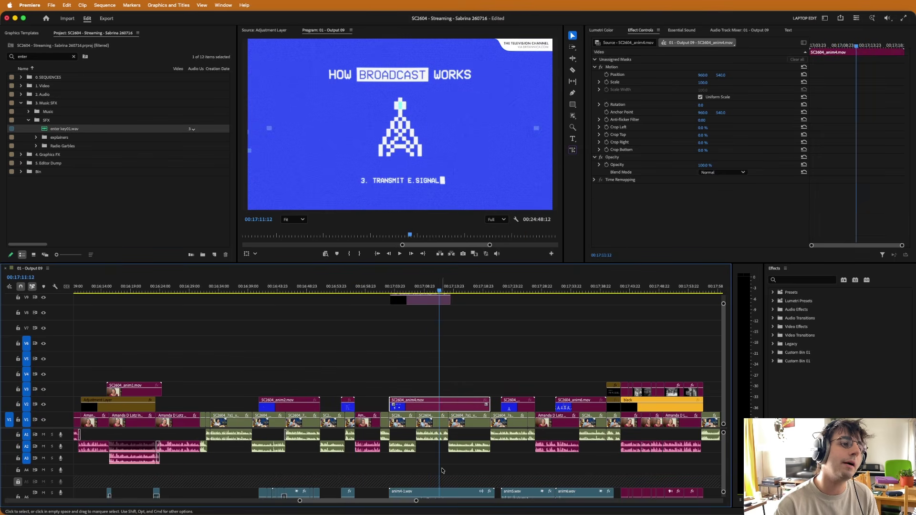
key("j")
scroll(401, 469, "down", 3)
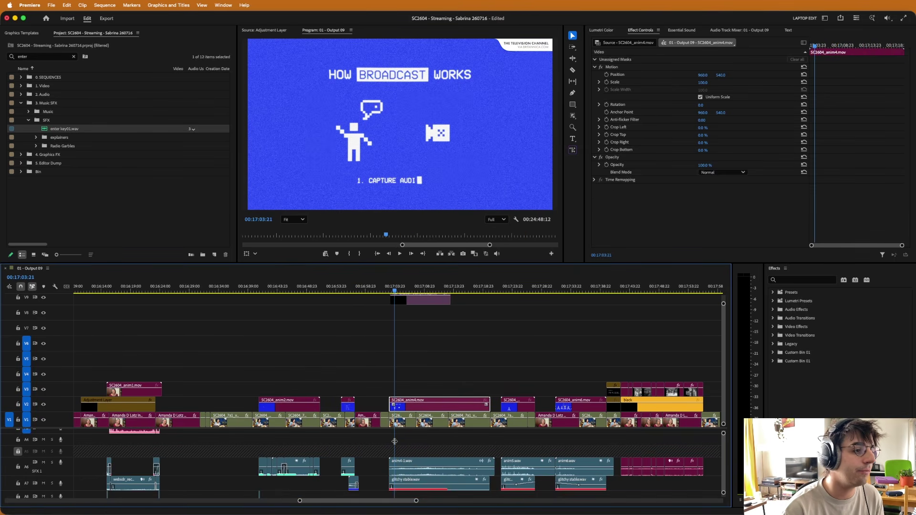
Solo audio tracks A6 and A7 and play the "HOW BROADCAST WORKS" animation from 00:17:03:01 to hear only its sound effects.
left_click(52, 462)
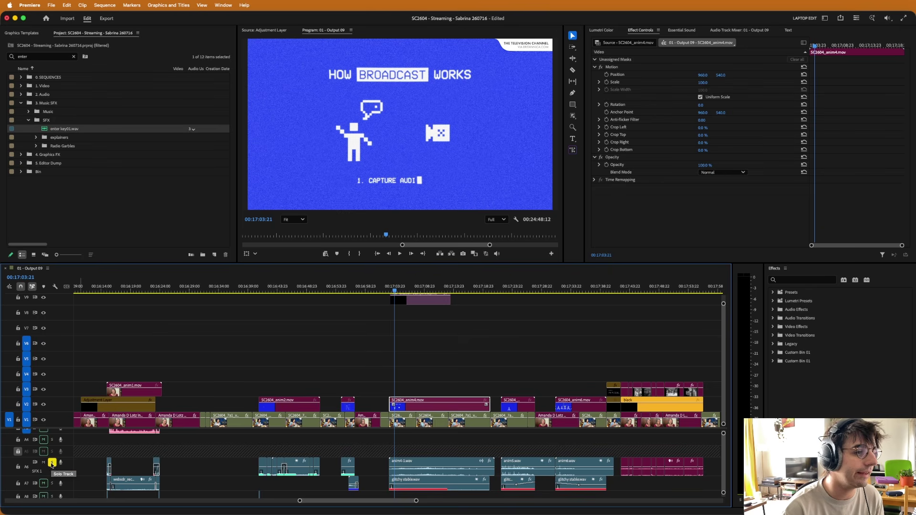
left_click(52, 484)
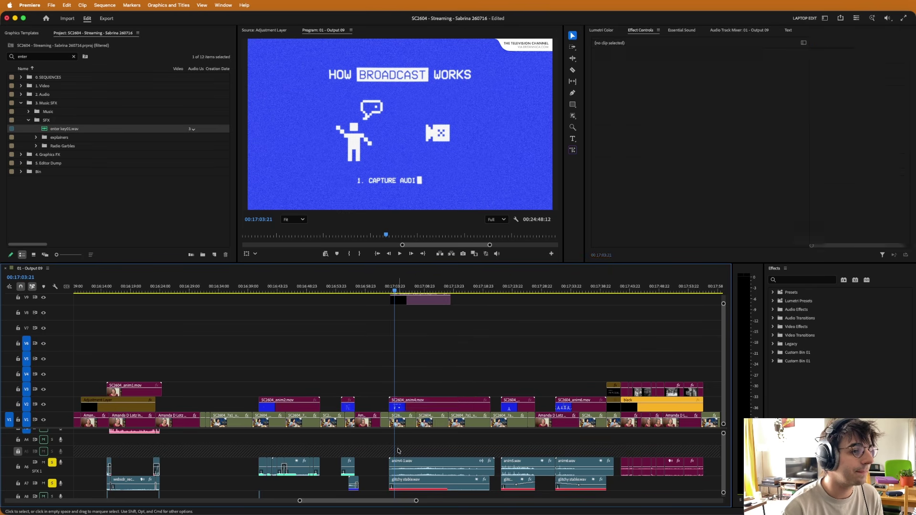
key("j")
key("equal")
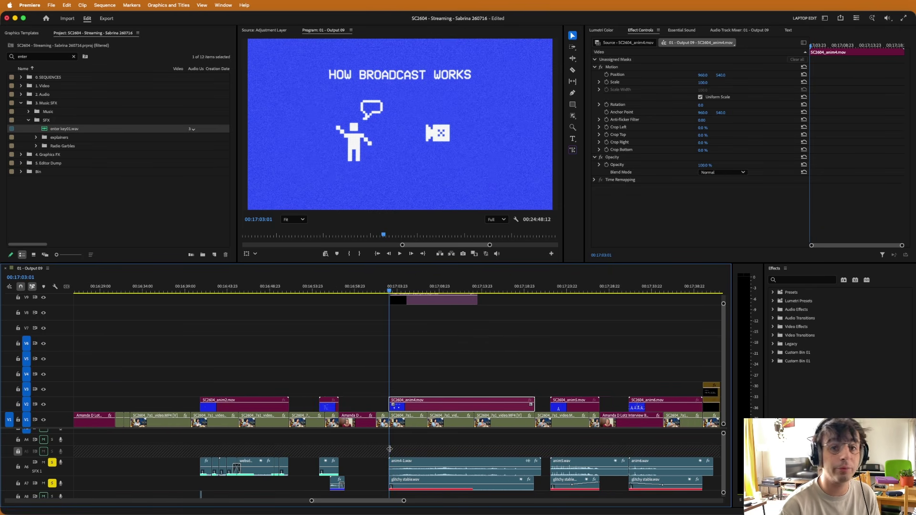
key("space")
left_click(429, 454)
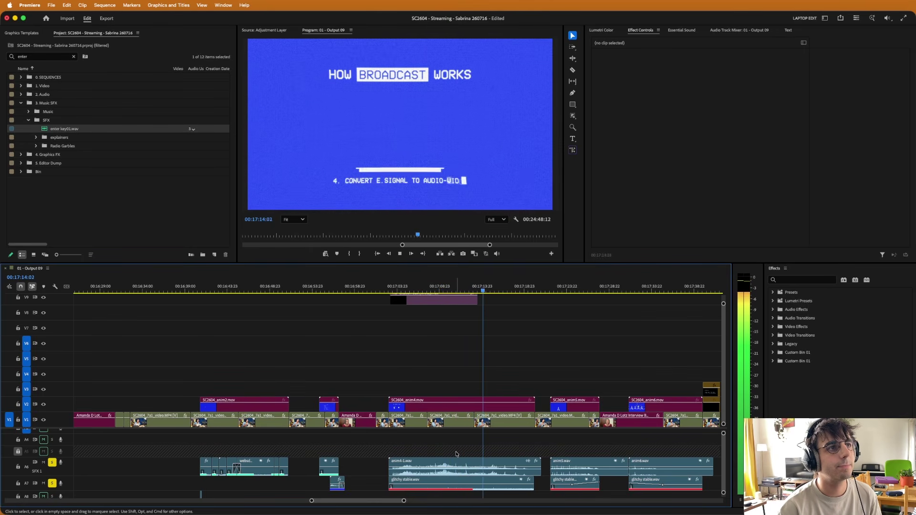
key("minus")
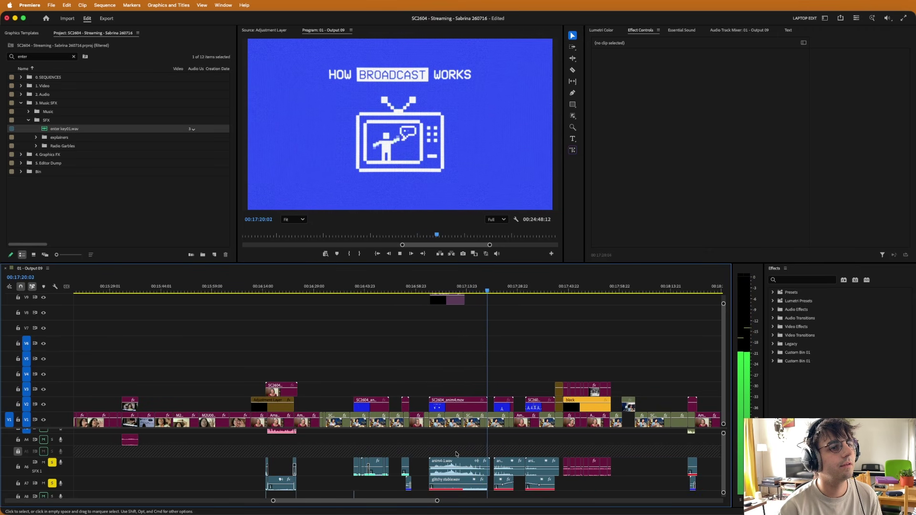
key("space")
Turn off solo on the sound-effect tracks and go to the coloured broadcast-tower animation at 00:17:26:17.
key("d")
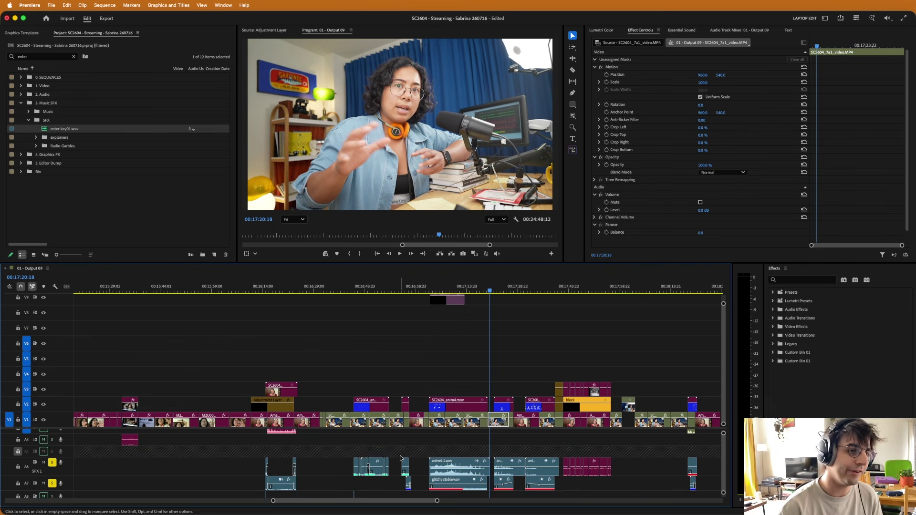
scroll(466, 462, "up", 3)
key("Down")
key("Up")
key("Up")
key("d")
key("Down")
key("Down")
key("Down")
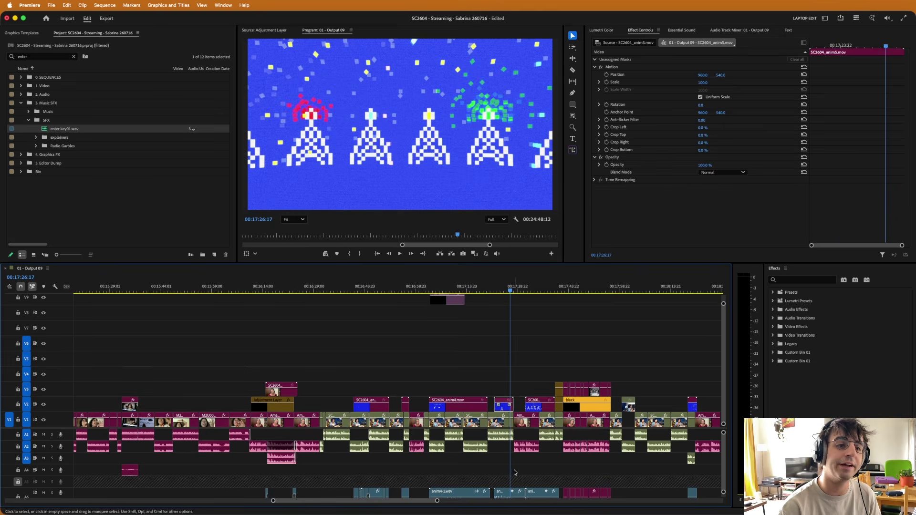
View the interview shot at 00:17:29:14 and continue to the black-and-white Maverick archive clip at 00:17:46:15.
key("d")
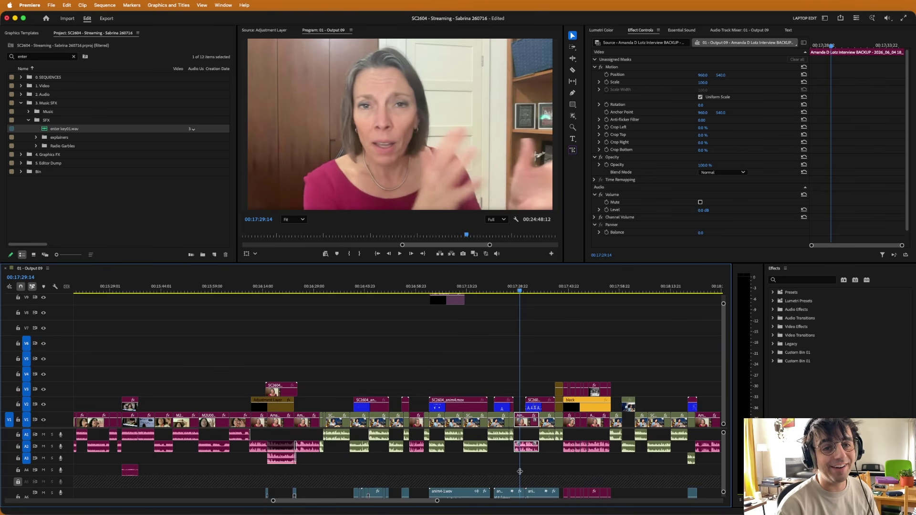
key("Down")
key("d")
left_click_drag(529, 474, 581, 469)
scroll(477, 345, "up", 3)
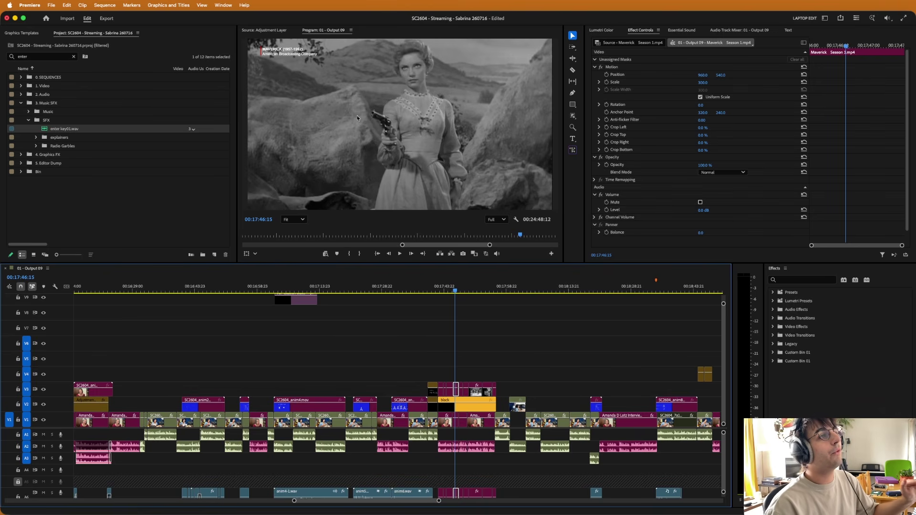
Return to the "LEAVE IT TO BEAVER" clip at 00:17:42:22 for a closer view of the archive montage layers.
left_click(440, 364)
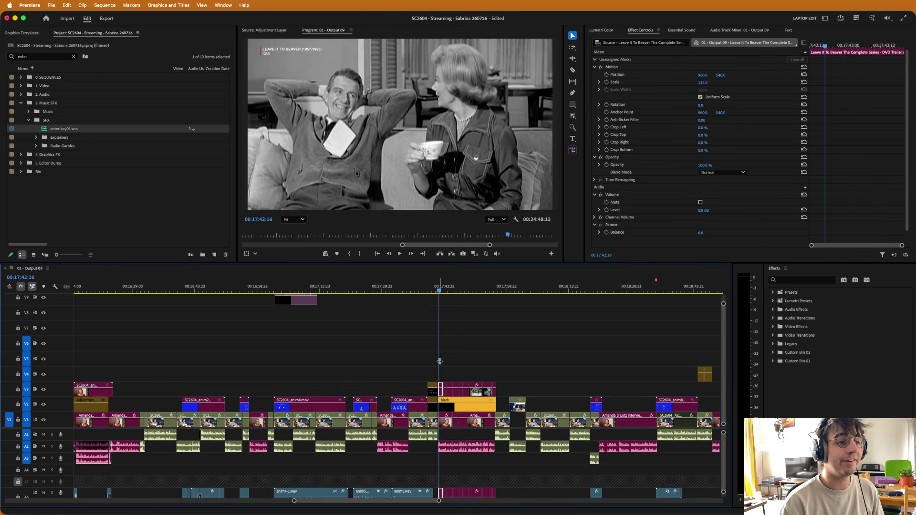
scroll(440, 361, "up", 3)
left_click(439, 361)
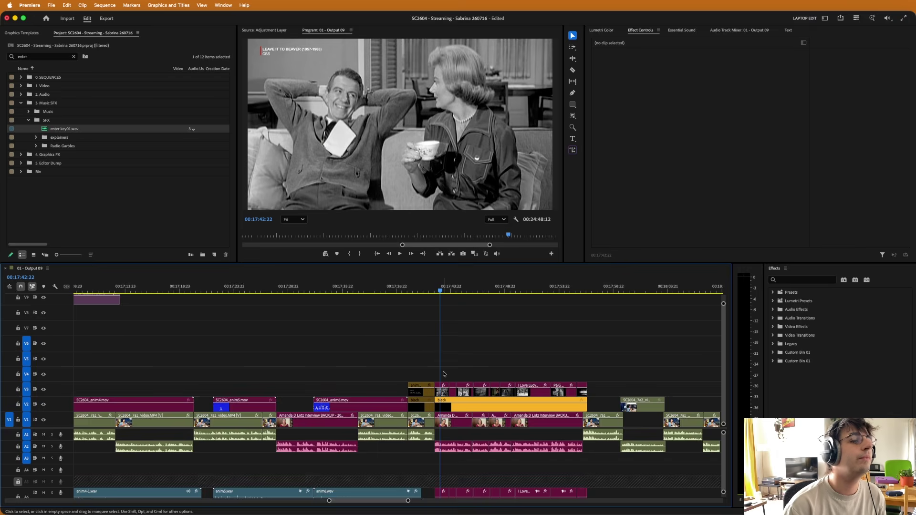
Scrub past the classic TV montage to the CNN "FIRST DAY ON AIR" clip at 00:19:04:05.
left_click(528, 389)
left_click_drag(529, 377, 606, 363)
scroll(496, 358, "right", 5)
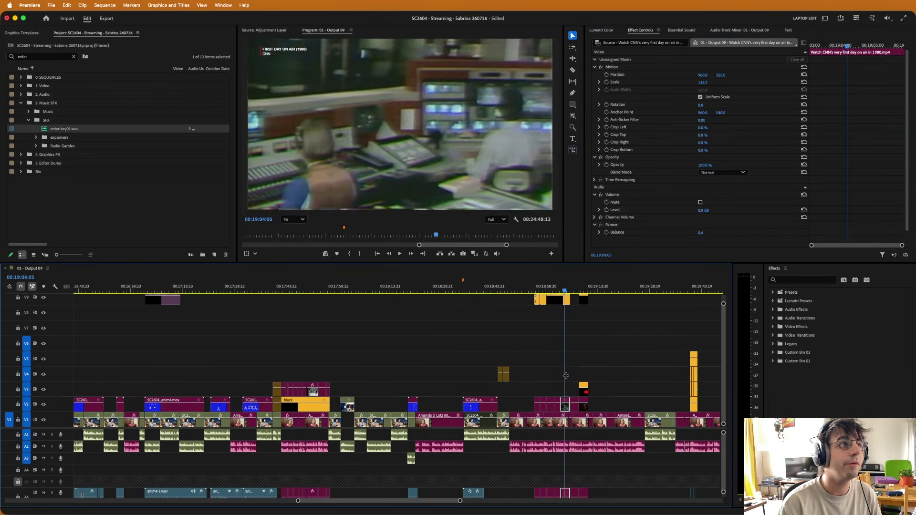
View The Sopranos clip with its YouTube logo overlay at 00:19:09:09 and clear the clip selection.
left_click_drag(575, 377, 583, 376)
key("=")
key("=")
key("=")
left_click(533, 366)
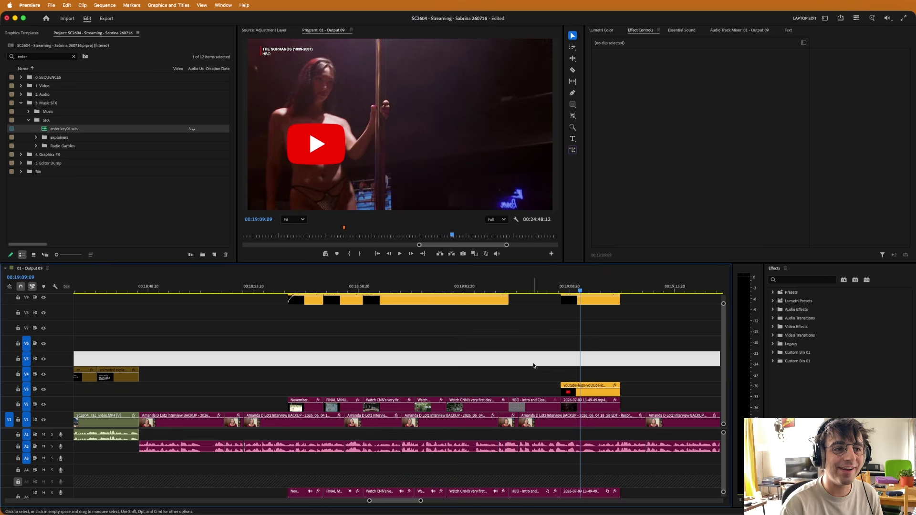
Show the tracked YouTube logo over The Sopranos at 00:19:10:00, check its position keyframes, and deselect the clip.
key("-")
key("-")
key("-")
key("-")
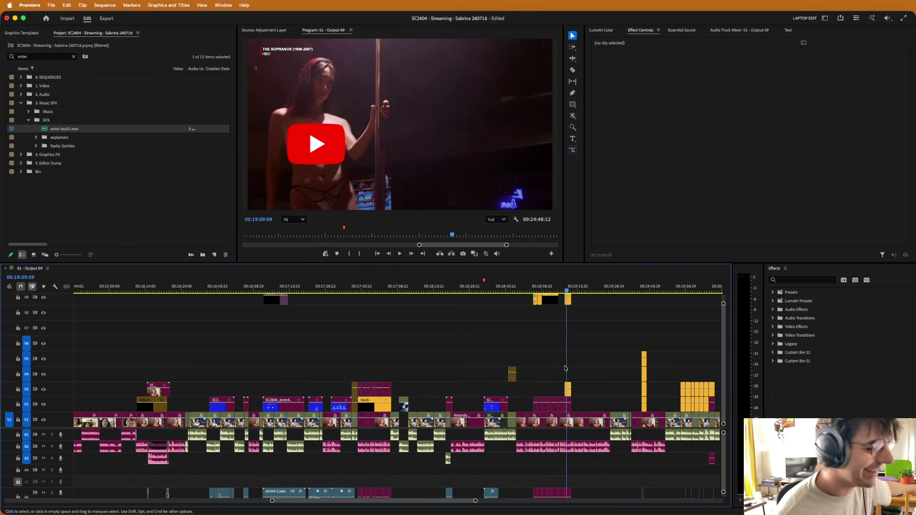
scroll(566, 368, "right", 5)
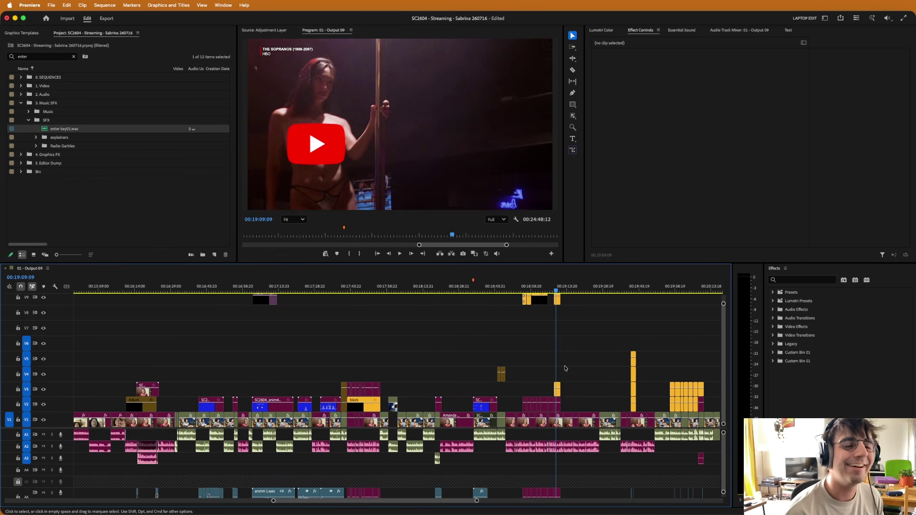
scroll(524, 365, "up", 3)
left_click_drag(523, 365, 368, 362)
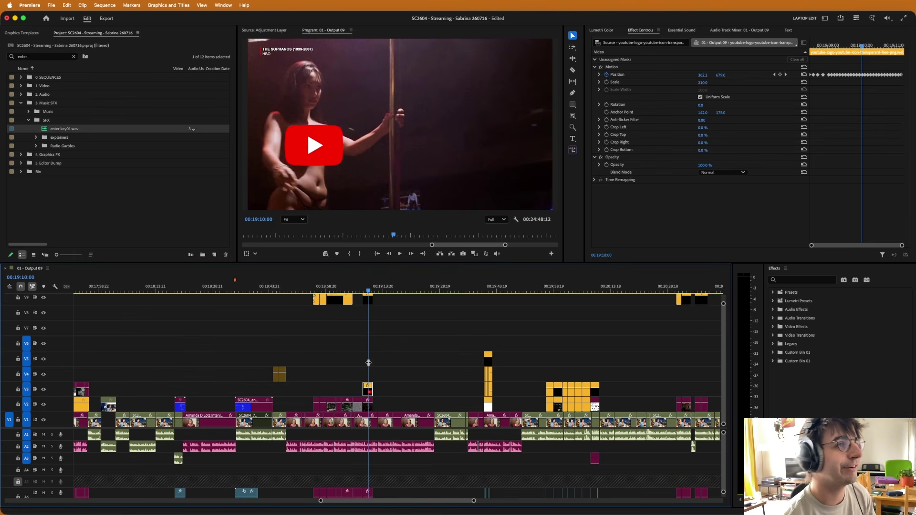
left_click_drag(483, 367, 419, 380)
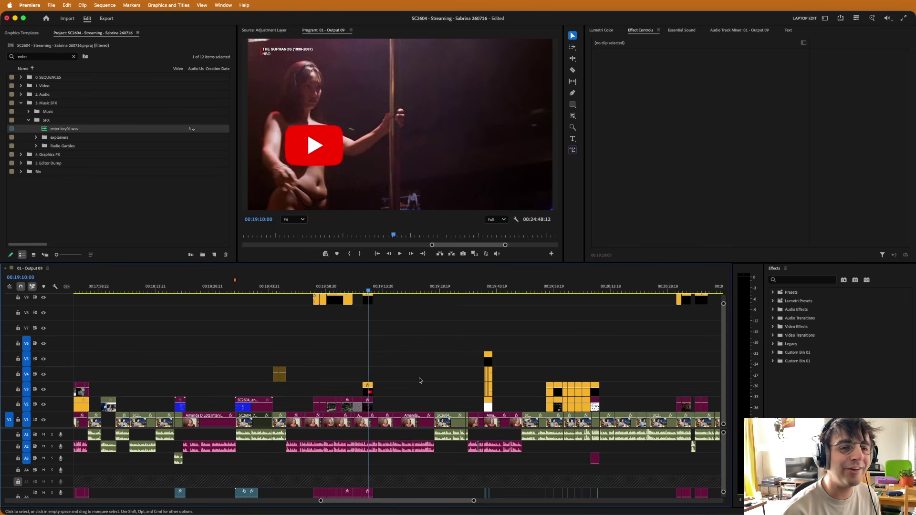
left_click(425, 389)
left_click(435, 397)
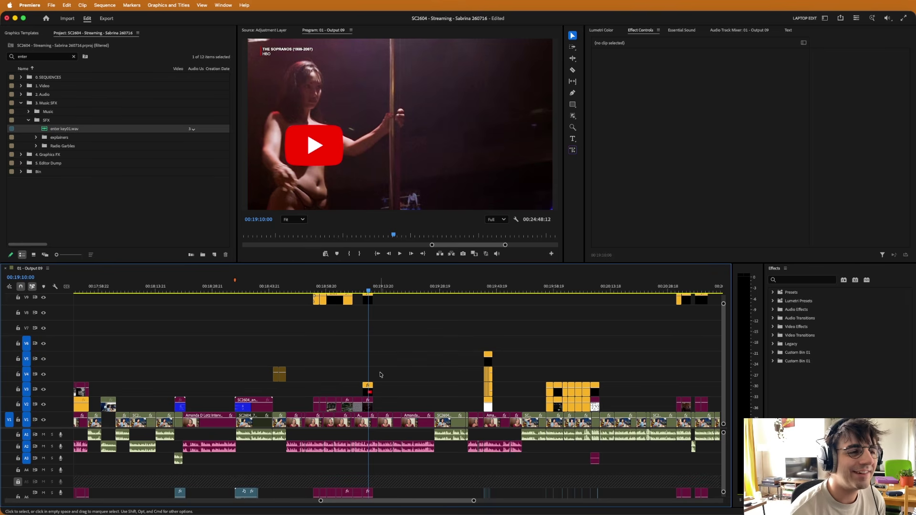
Go to the stacked HBO article montage at 00:19:41:04 for a closer view of its adjustment layer and screenshots.
left_click(488, 375)
key("=")
key("=")
key("=")
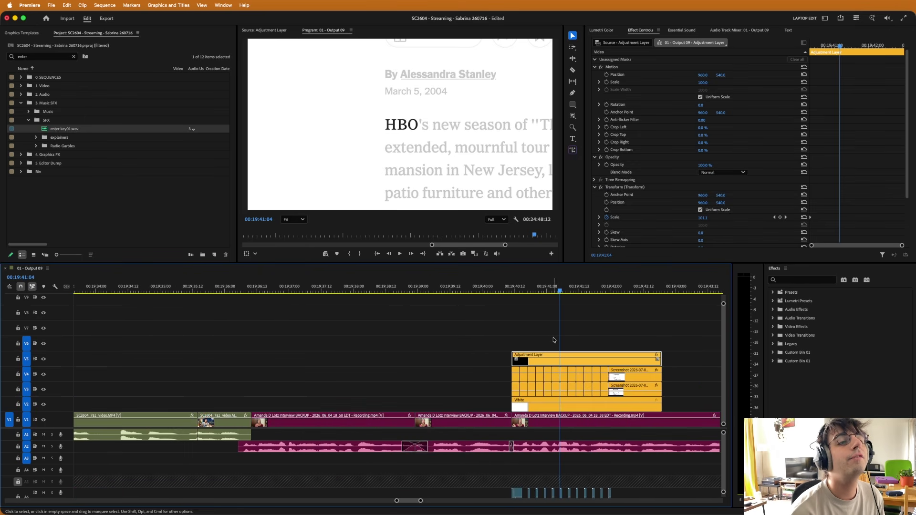
Scrub back and forth through the HBO article screenshots, including 00:19:41:10 and 00:19:41:20, to show the word-matched cuts.
key("j")
left_click(520, 355)
key("l")
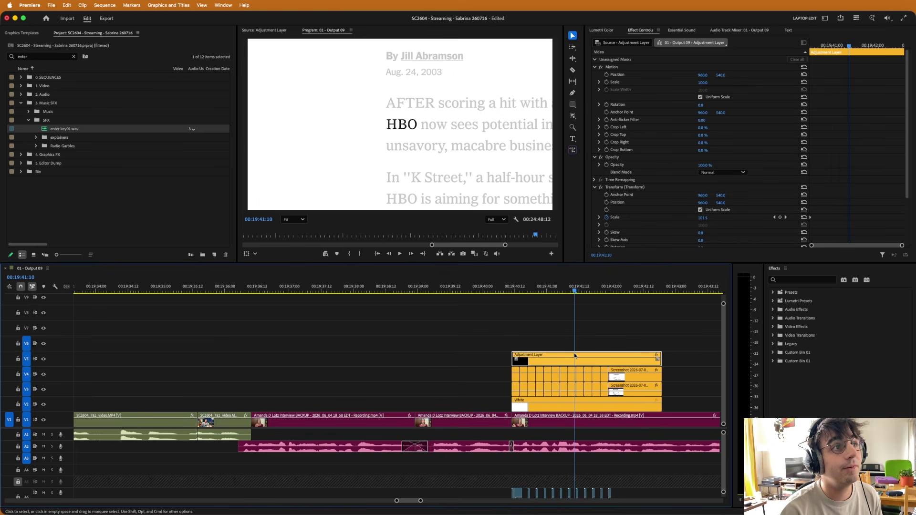
key("j")
key("l")
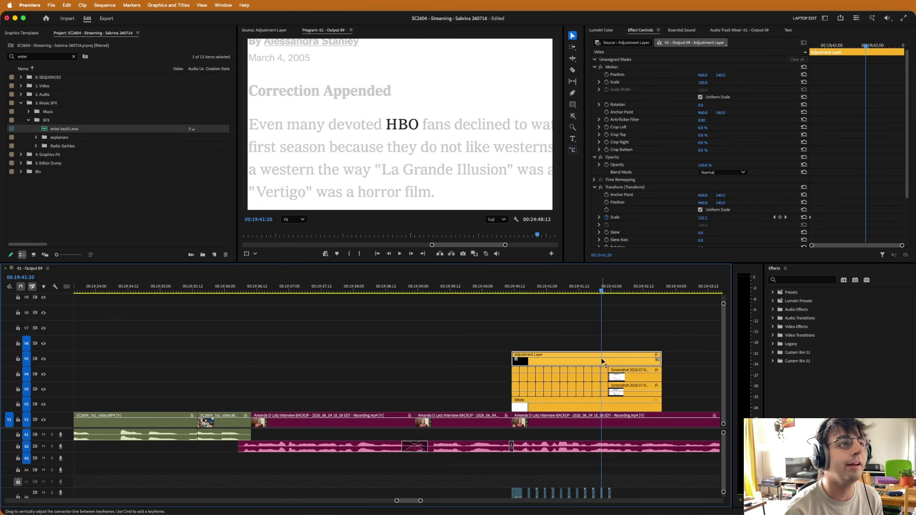
key("j")
key("l")
key("k")
Move ahead to the Heartstopper clip with the book-cover overlay at 00:23:03:23.
key("z")
left_click(626, 359, "alt")
scroll(525, 358, "right", 2)
left_click(556, 377, "alt")
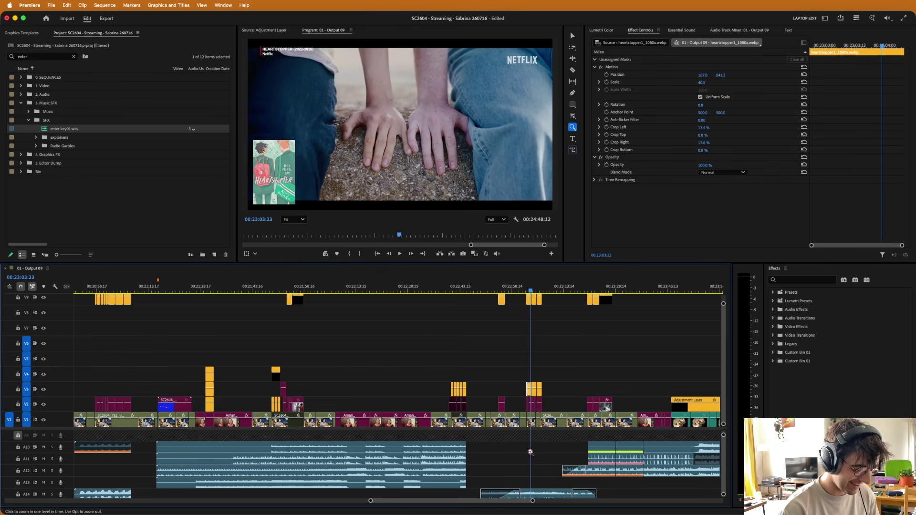
Go back to the Heartstopper party shot at 00:23:02:23 for a closer view of the book-cover clips.
key("v")
key("=")
key("Up")
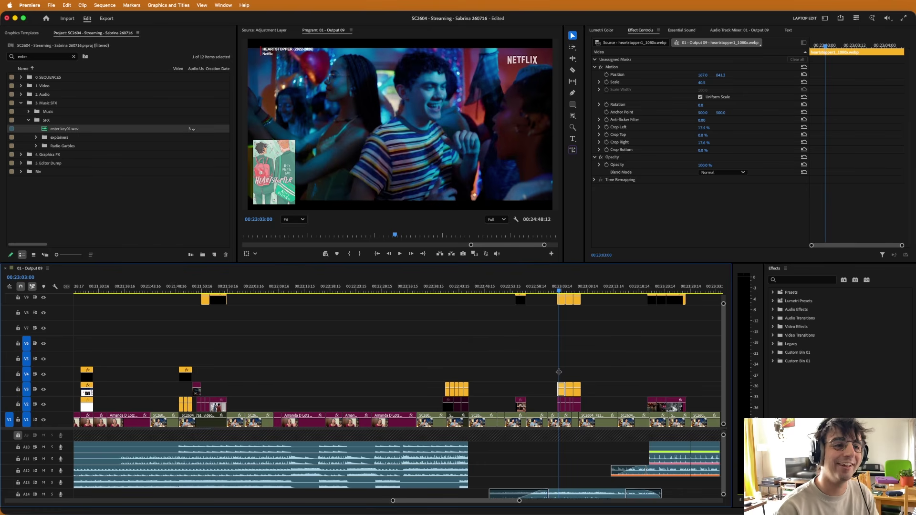
key("=")
key("Left")
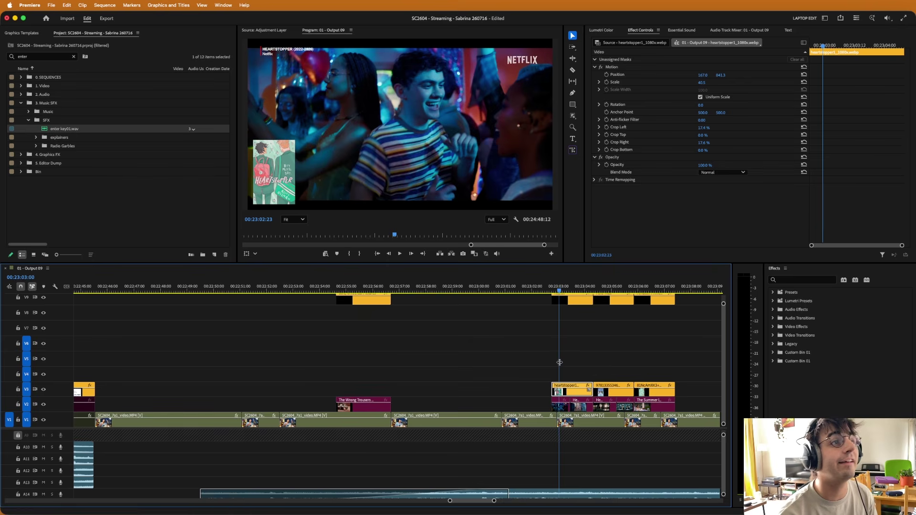
View "THE SUMMER I TURNED PRETTY" at 00:23:06:00 and scrub back to Heartstopper at 00:23:03:17.
key("space")
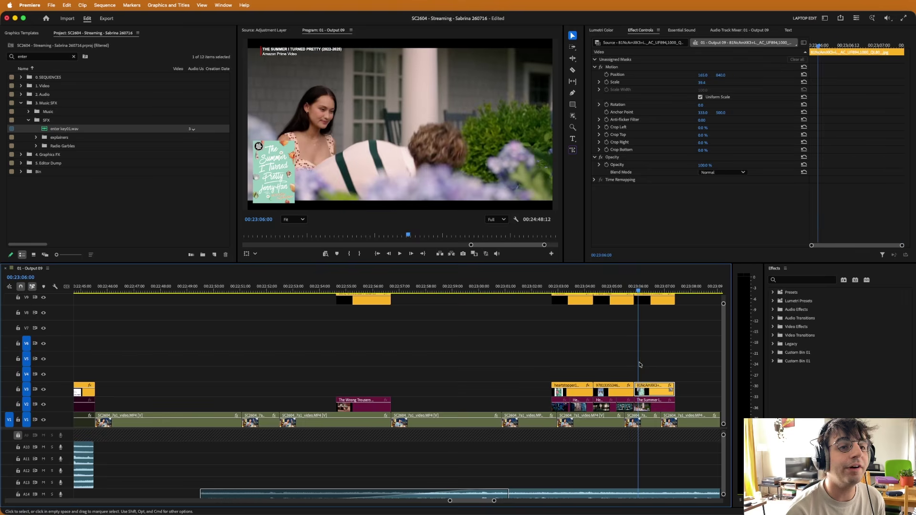
left_click_drag(640, 365, 577, 369)
key("c")
key("v")
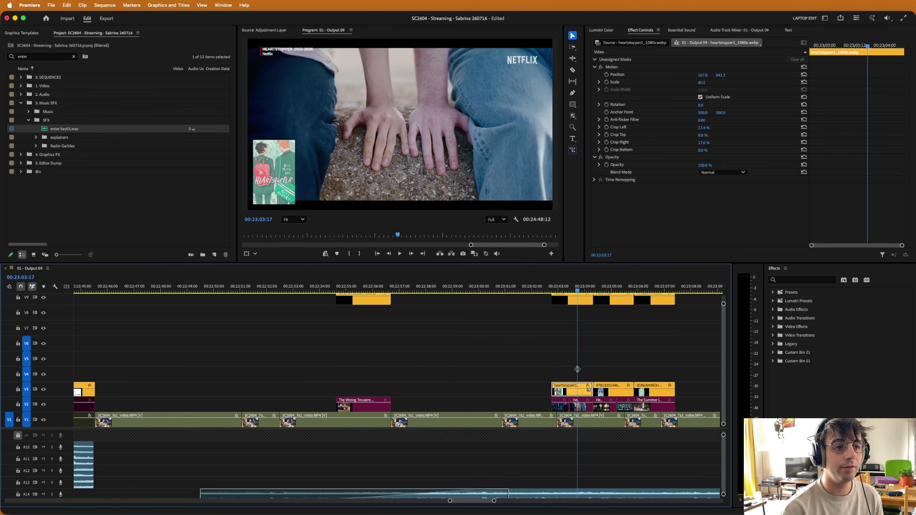
Scrub the Heartstopper hands shot between 00:23:04:01 and 00:23:03:22 to examine its book-cover composition.
left_click(631, 377)
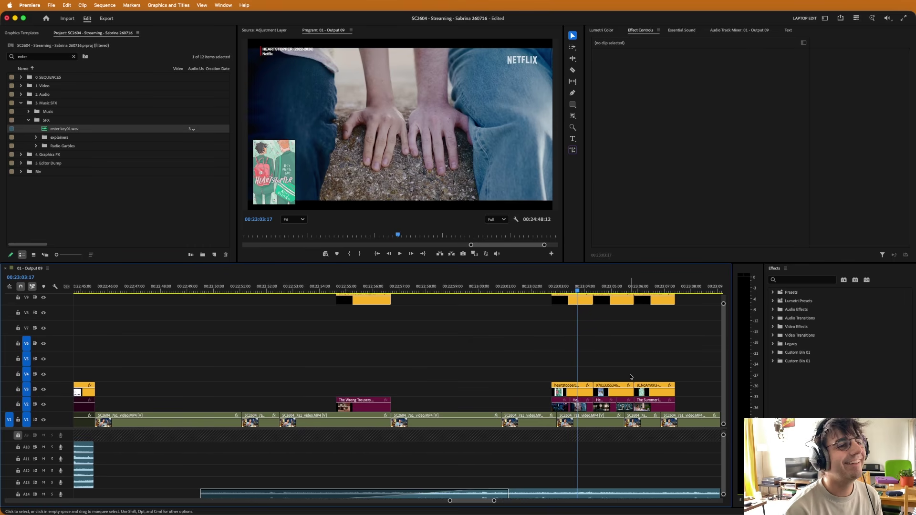
mouse_move(583, 364)
left_mouse_down()
mouse_move(549, 368)
mouse_move(586, 367)
left_mouse_up()
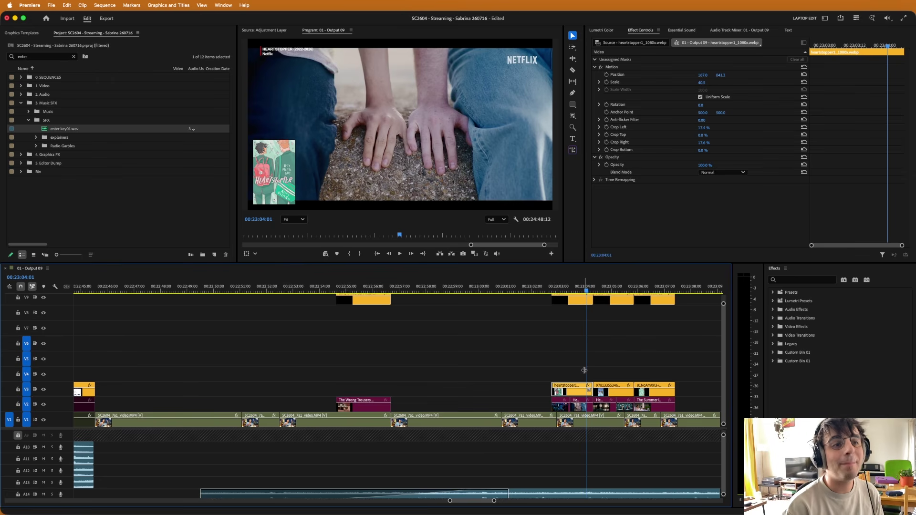
mouse_move(570, 374)
left_mouse_down()
mouse_move(592, 375)
mouse_move(558, 369)
mouse_move(625, 371)
mouse_move(574, 371)
left_mouse_up()
key("space")
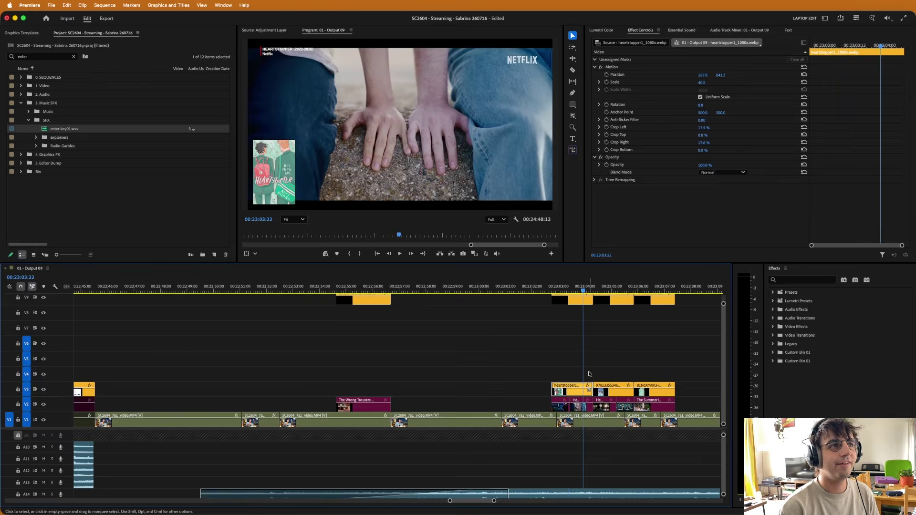
View the "HEATED RIVALRY" clip at 00:23:05:11 and continue to the host shot at 00:23:11:14.
key("z")
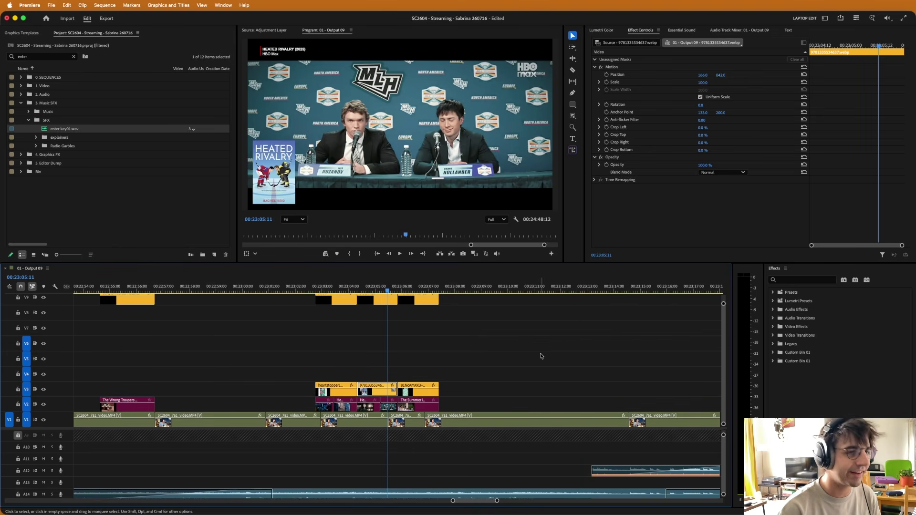
left_click(542, 358, "alt")
key("v")
left_click_drag(495, 363, 545, 362)
key("minus")
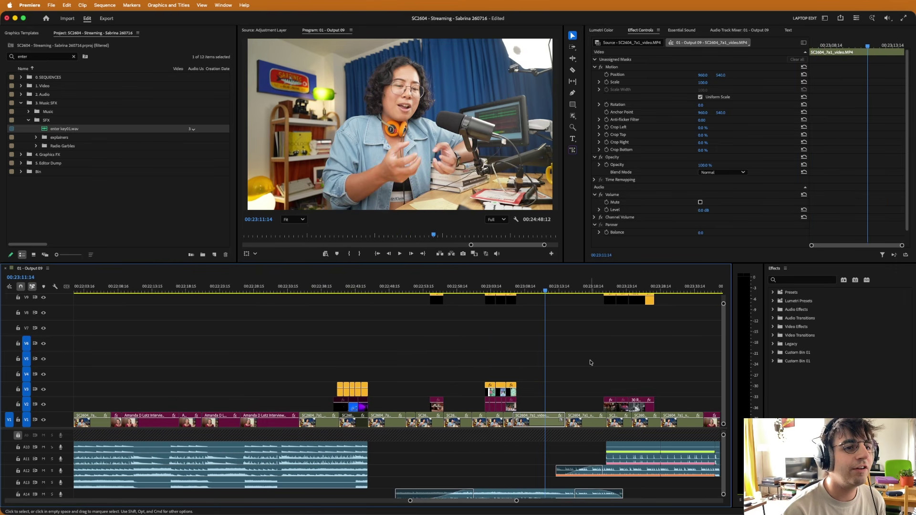
Scrub ahead to the wide-angle desk shot under the adjustment layer at 00:23:51:19.
left_click(601, 367)
left_click_drag(602, 367, 668, 364)
scroll(668, 364, "down", 5)
left_click(519, 359)
left_click(548, 361)
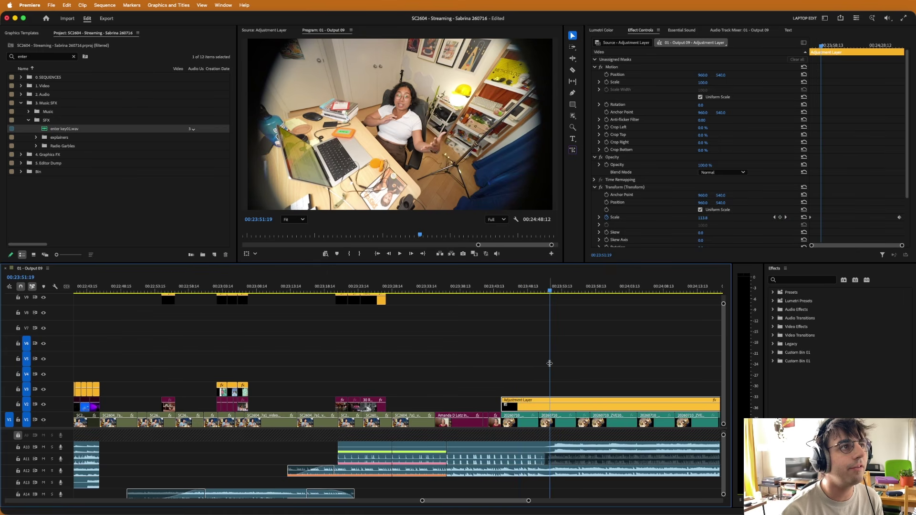
Solo the music tracks A10 to A14 and place the playhead at 00:22:54:21.
key("minus")
scroll(443, 485, "down", 2)
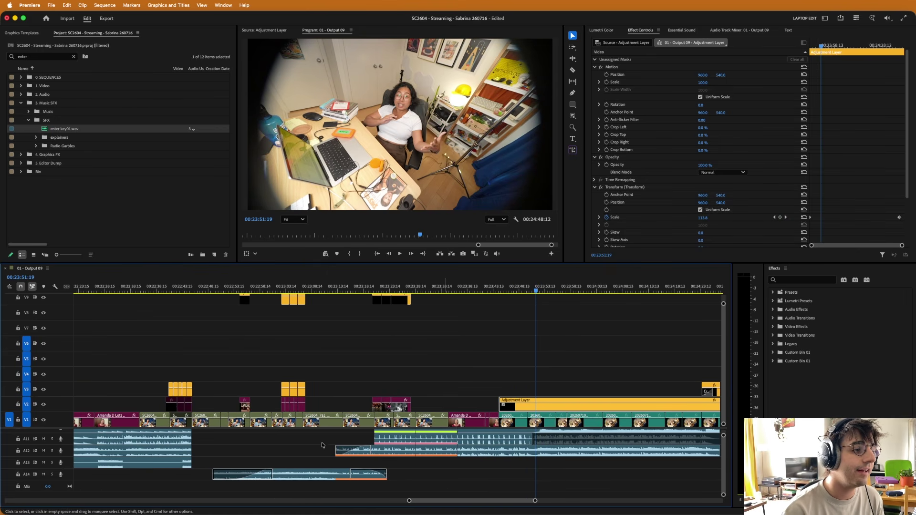
left_click(285, 439)
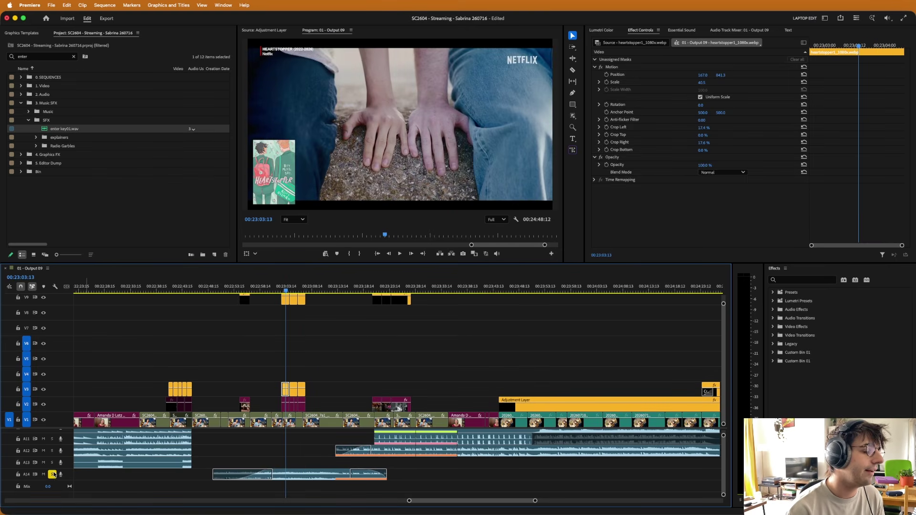
scroll(53, 442, "up", 2)
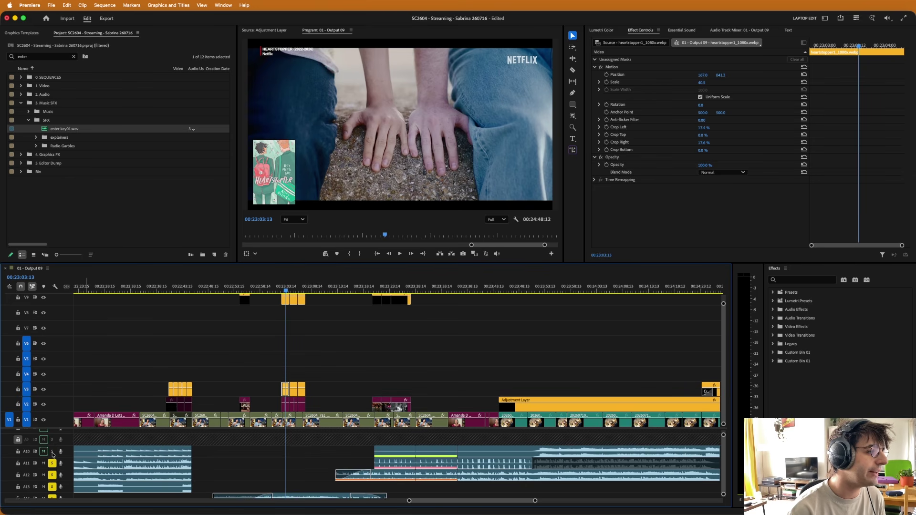
scroll(232, 459, "down", 2)
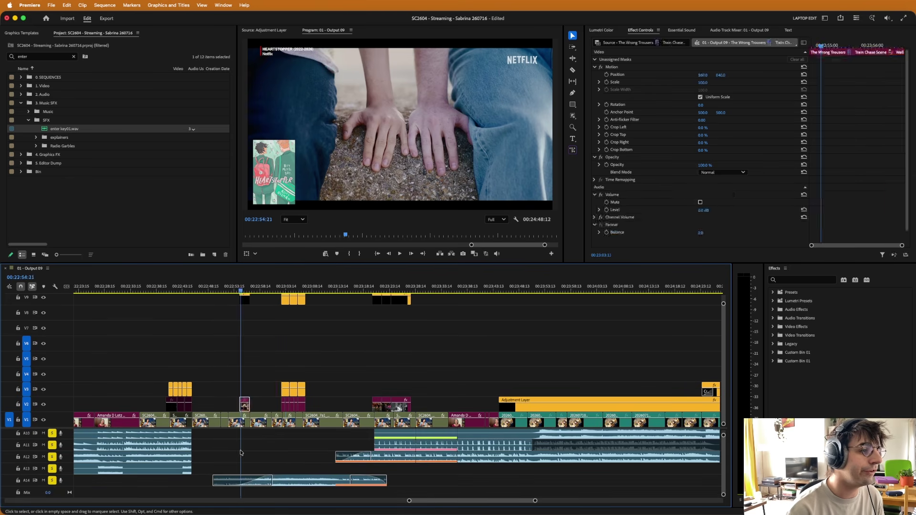
Play the soloed music from 00:22:54:21, fast-forwarding to about 00:23:08 and continuing at normal speed.
key("l")
key("l")
key("l")
key("l")
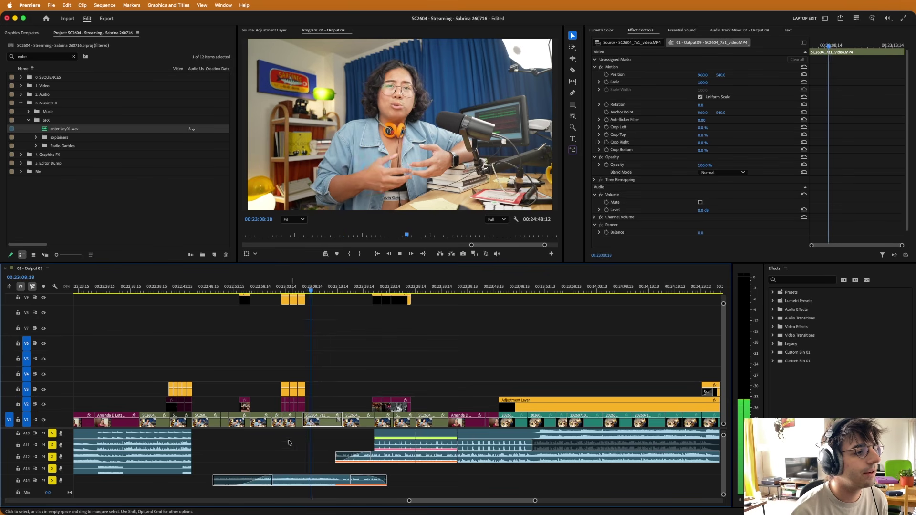
key("k")
key("l")
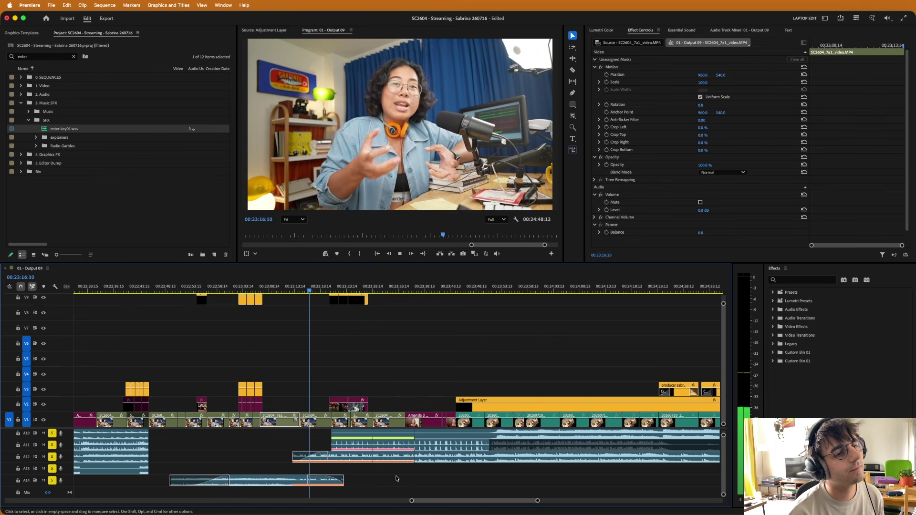
Listen to the soloed music past the interview clips into the adjustment-layer section at about 00:23:46, comparing the audio tracks.
scroll(396, 478, "down", 3)
scroll(396, 479, "up", 2)
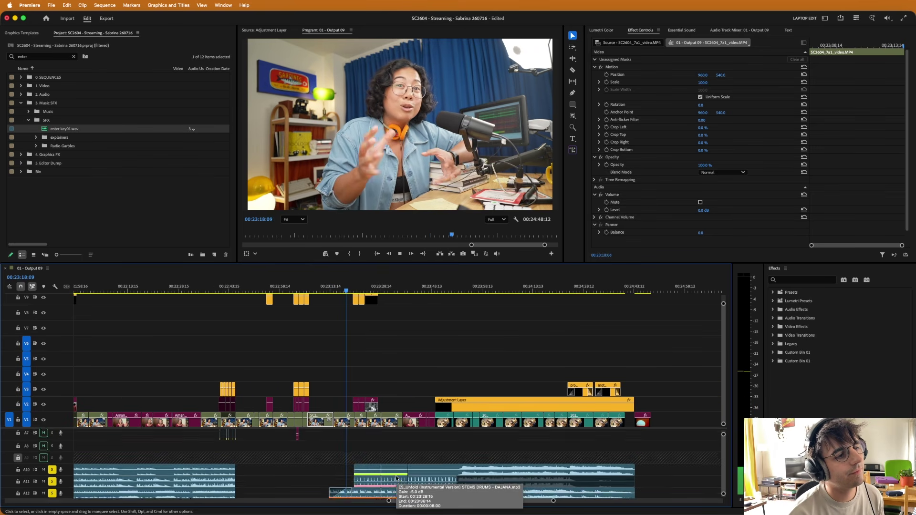
scroll(396, 479, "down", 2)
scroll(416, 481, "left", 1)
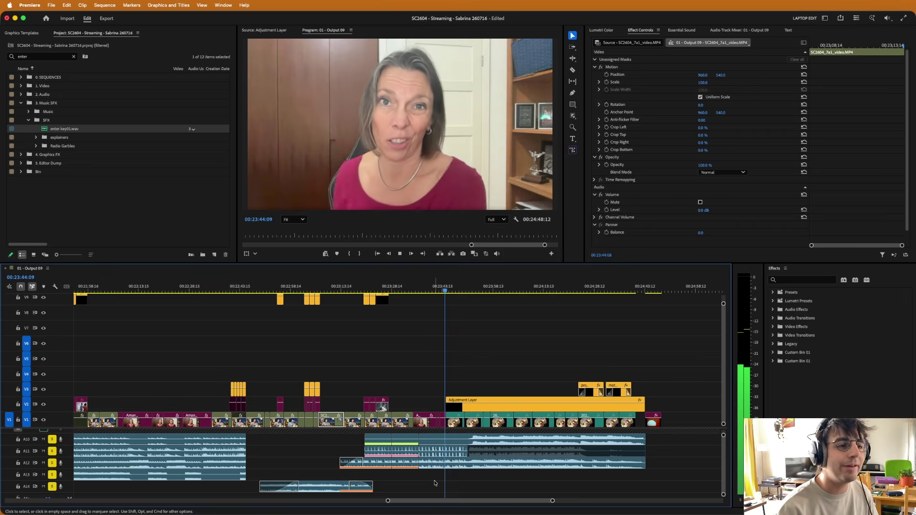
scroll(479, 477, "right", 2)
scroll(468, 470, "down", 1)
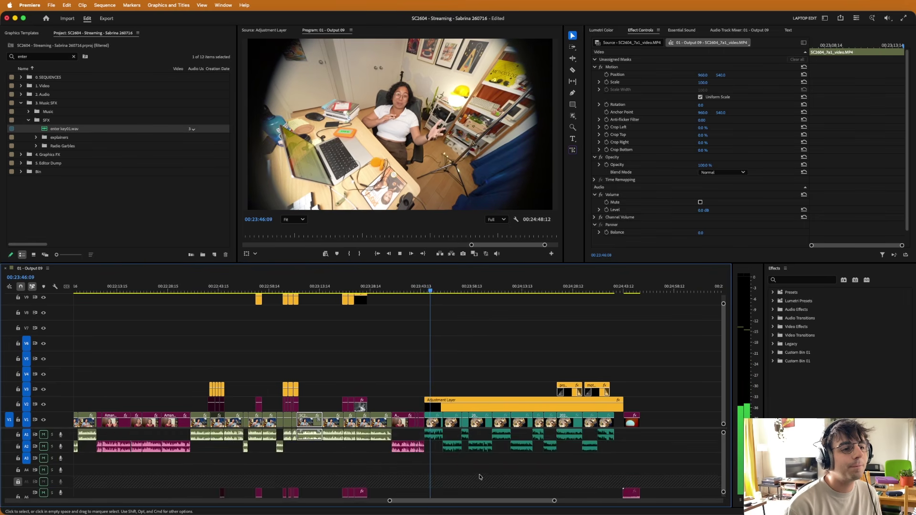
Inspect the ES_Unfold STEMS DRUMS clip starting at 00:23:51:03 on A11 and listen on to 00:24:20:07, ending with it deselected.
scroll(455, 466, "up", 4, "alt")
scroll(473, 463, "up", 1)
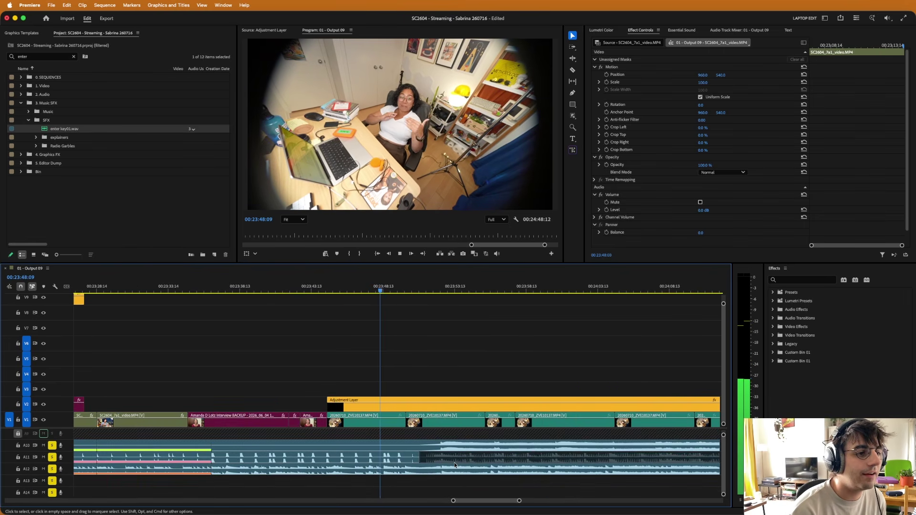
left_click(485, 461)
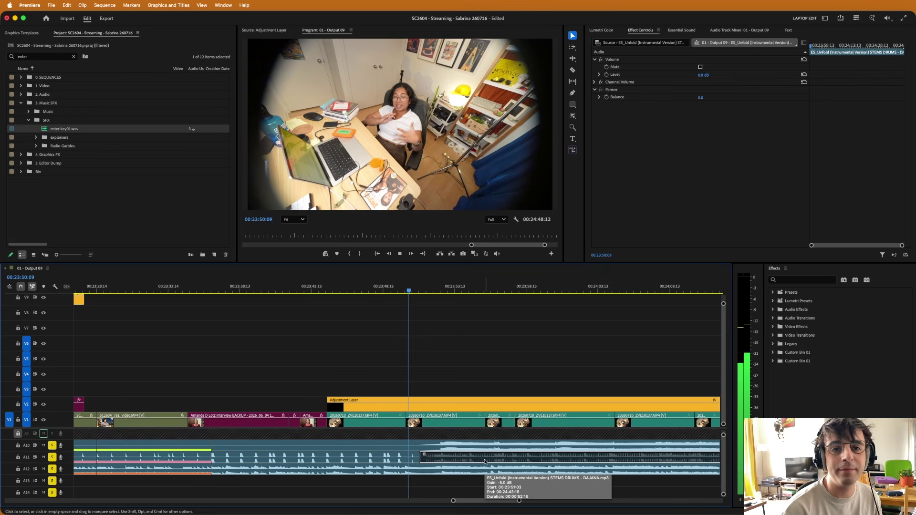
scroll(489, 480, "down", 3, "alt")
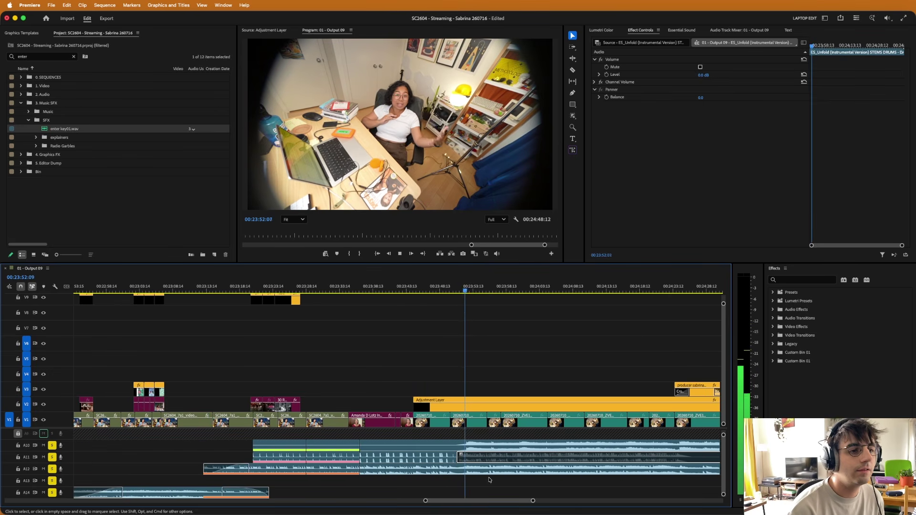
scroll(506, 485, "down", 2, "alt")
left_click(519, 488)
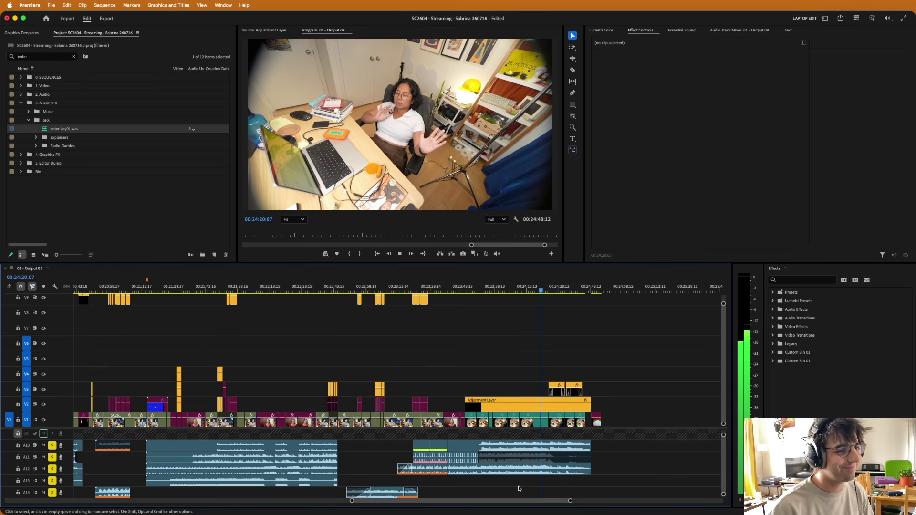
Stop playback at 00:24:20:07, turn off solo on the music tracks A10 to A14, and deselect the adjustment layer.
key("space")
key("d")
left_click(52, 458)
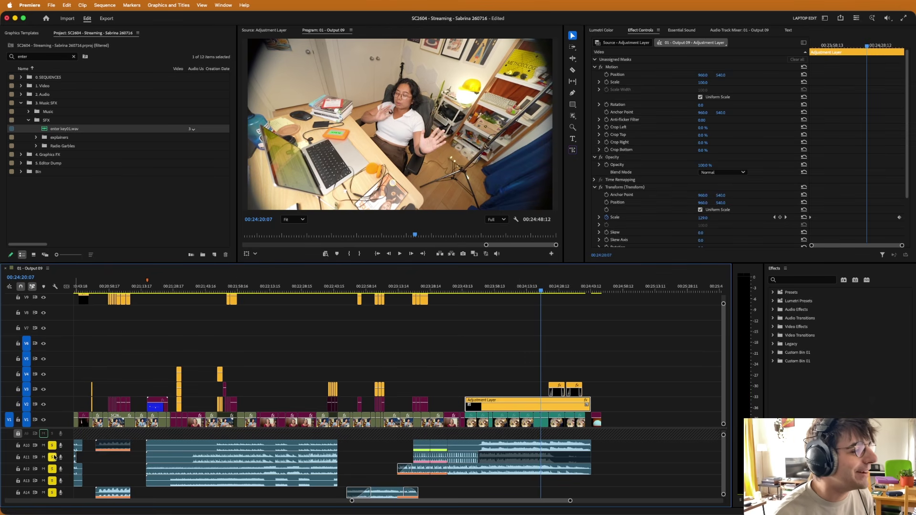
left_click(597, 391)
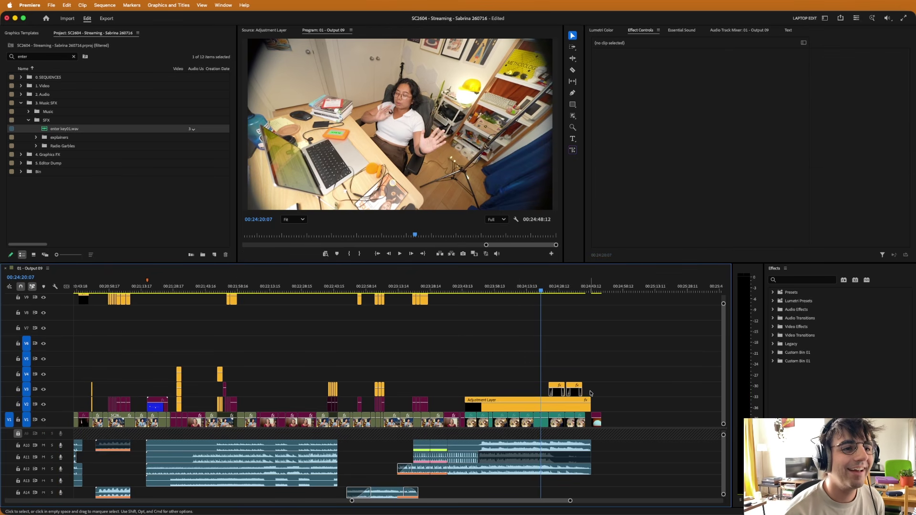
Examine the closing section's two credit titles, scrub to the motion design credits at 00:24:36:14, and play from there.
key("=")
key("=")
key("=")
key("=")
scroll(602, 432, "up", 5)
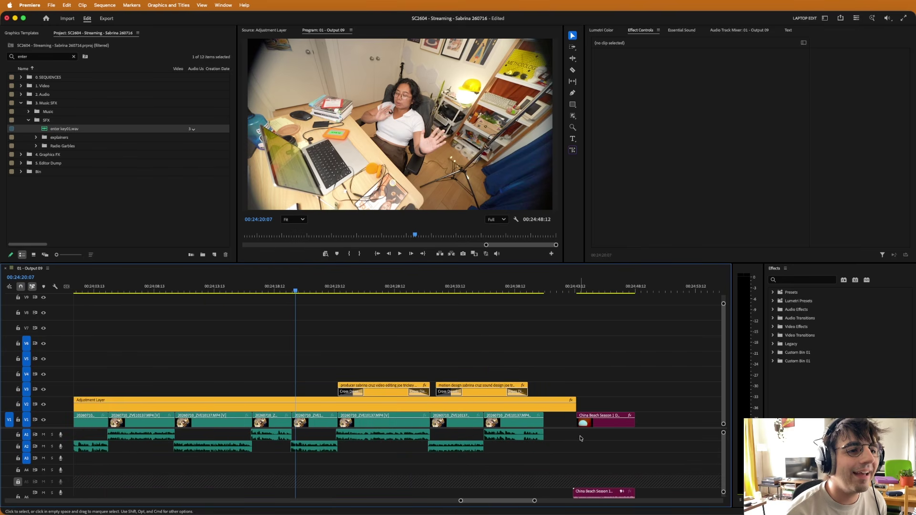
key("minus")
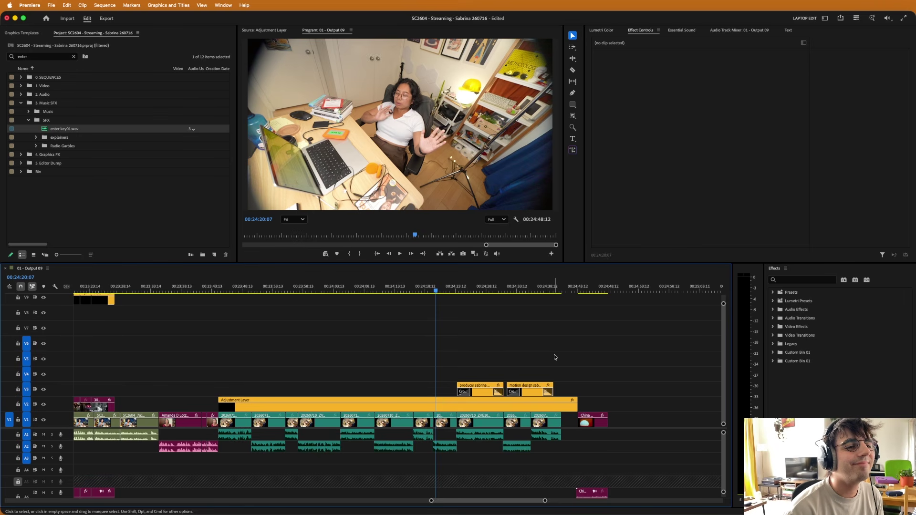
left_click_drag(527, 359, 535, 355)
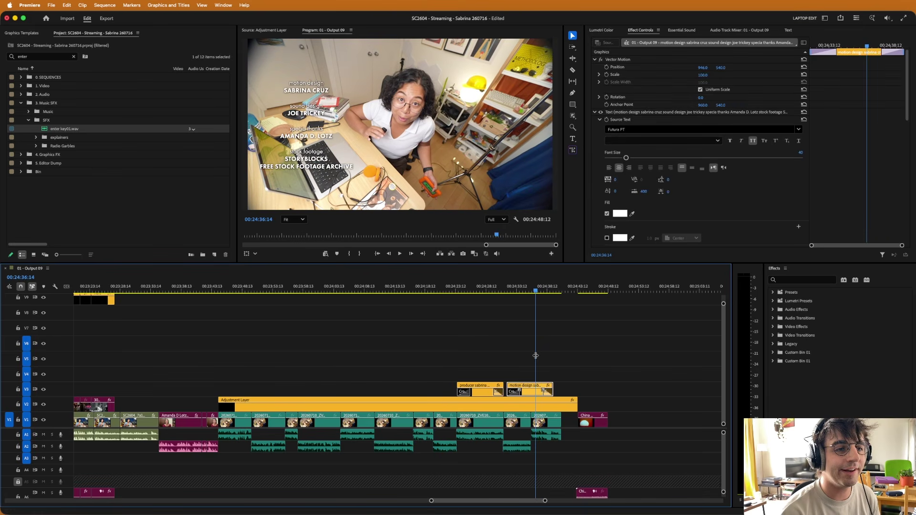
key("space")
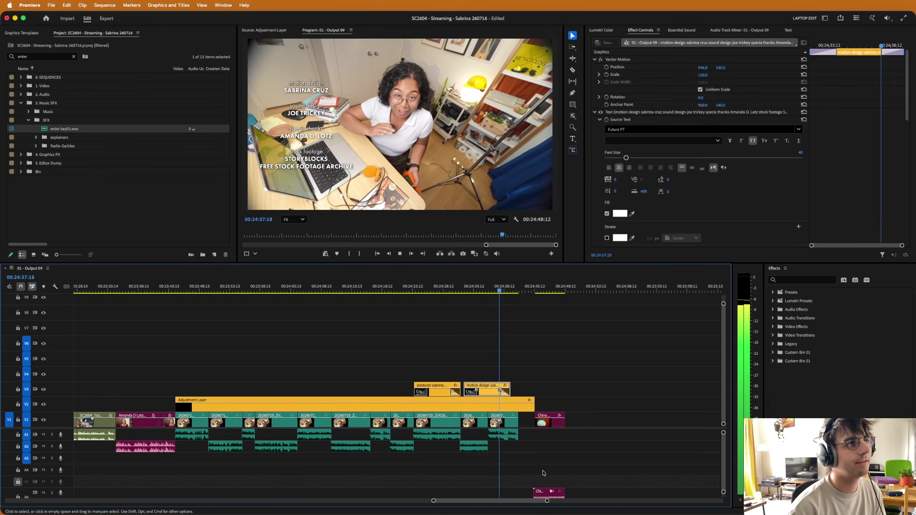